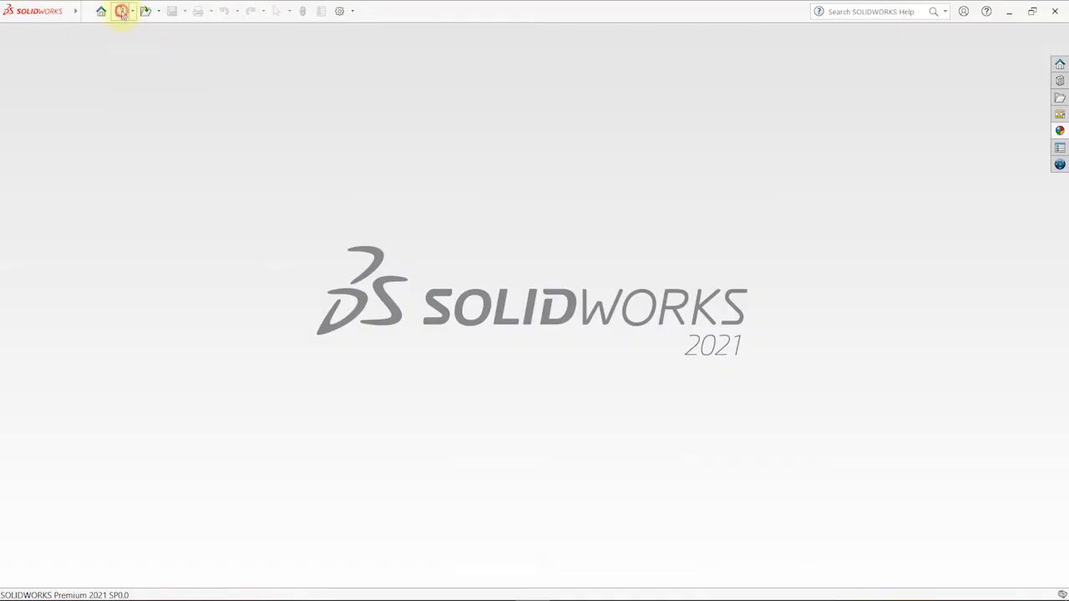
Step: Create a new Part document from the New SOLIDWORKS Document dialog
left_click(122, 12)
left_click(277, 275)
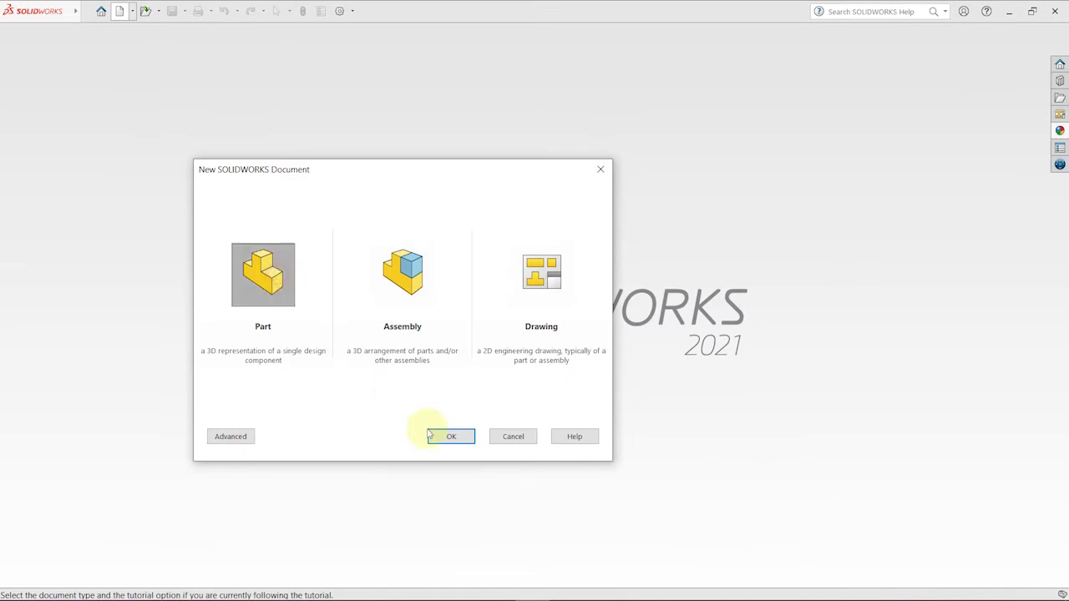
left_click(440, 439)
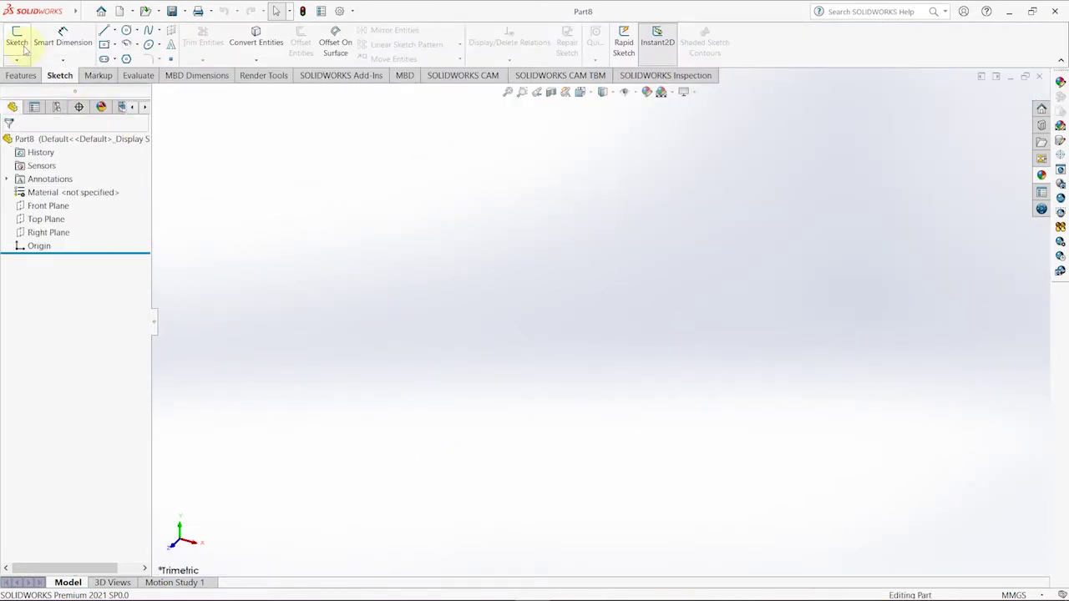
Step: Start a sketch on the Right Plane and draw a vertical centerline up from the origin
left_click(25, 50)
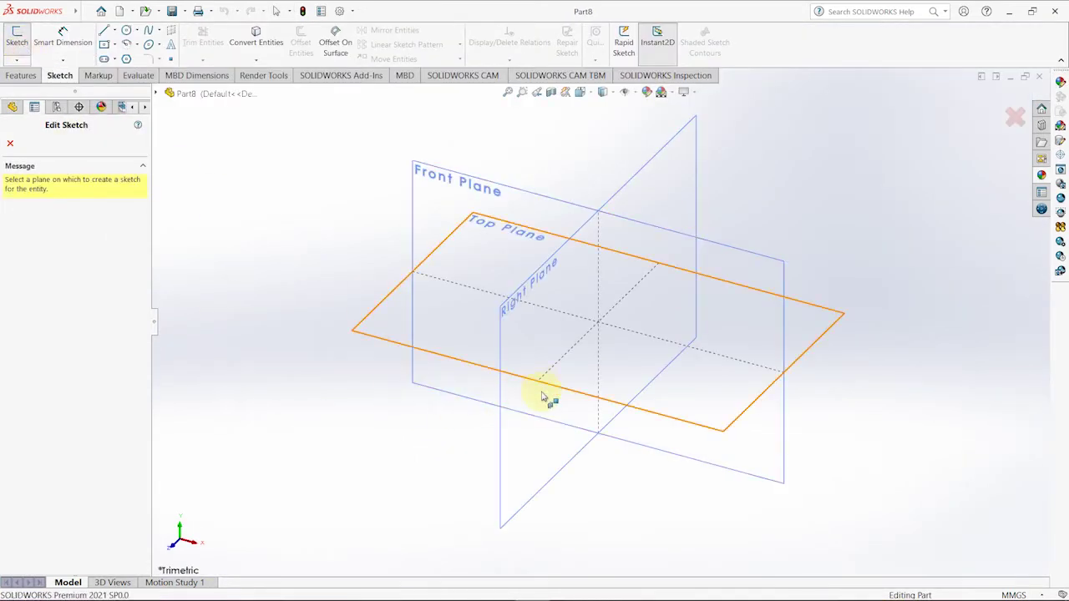
left_click(544, 446)
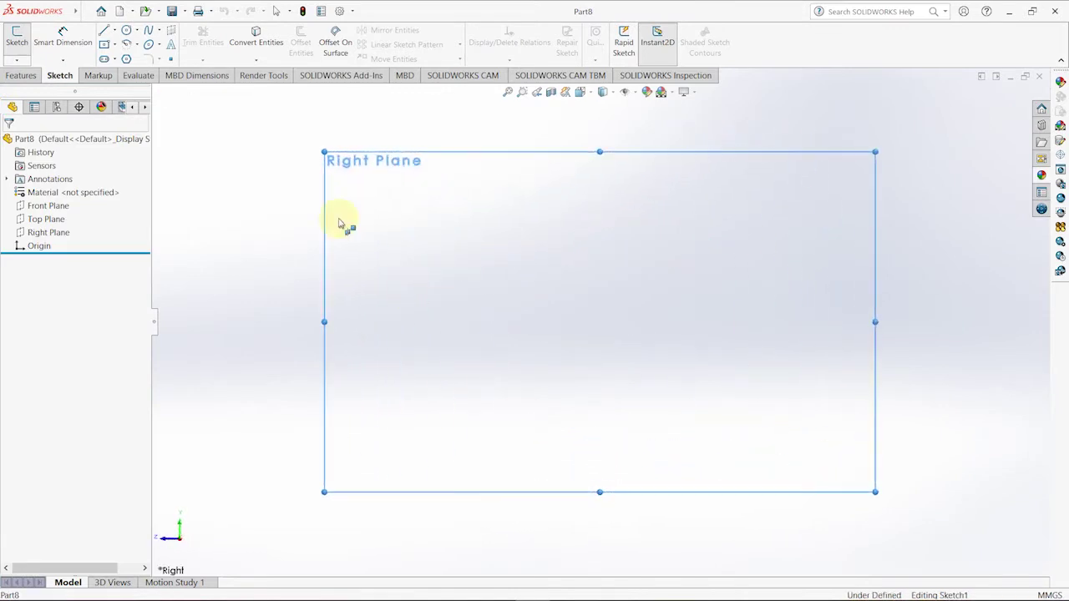
left_click(115, 30)
left_click(131, 57)
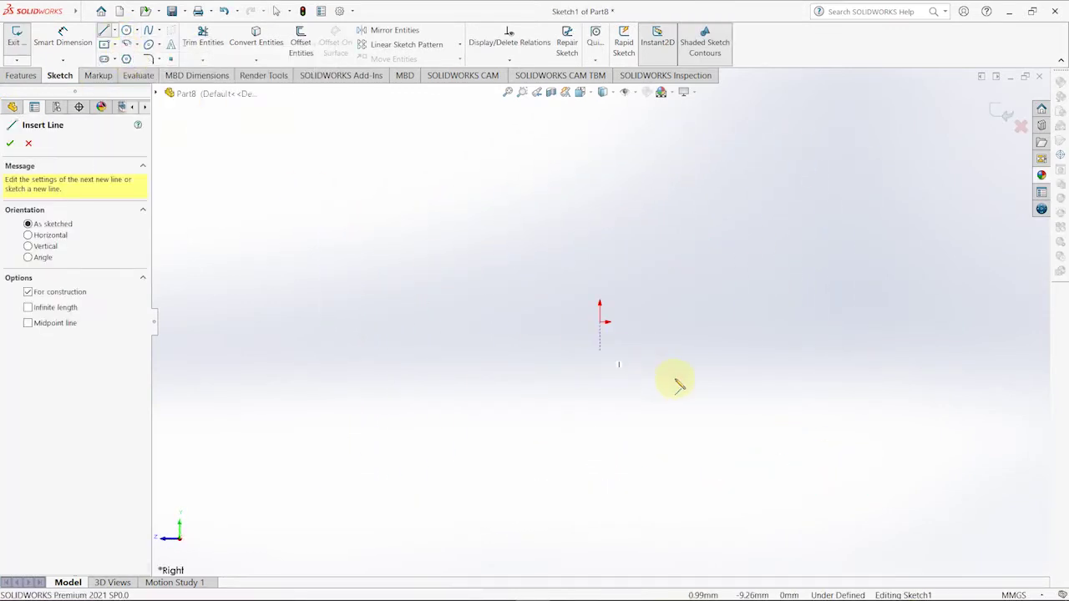
left_click(600, 322)
left_click(600, 202)
key("Escape")
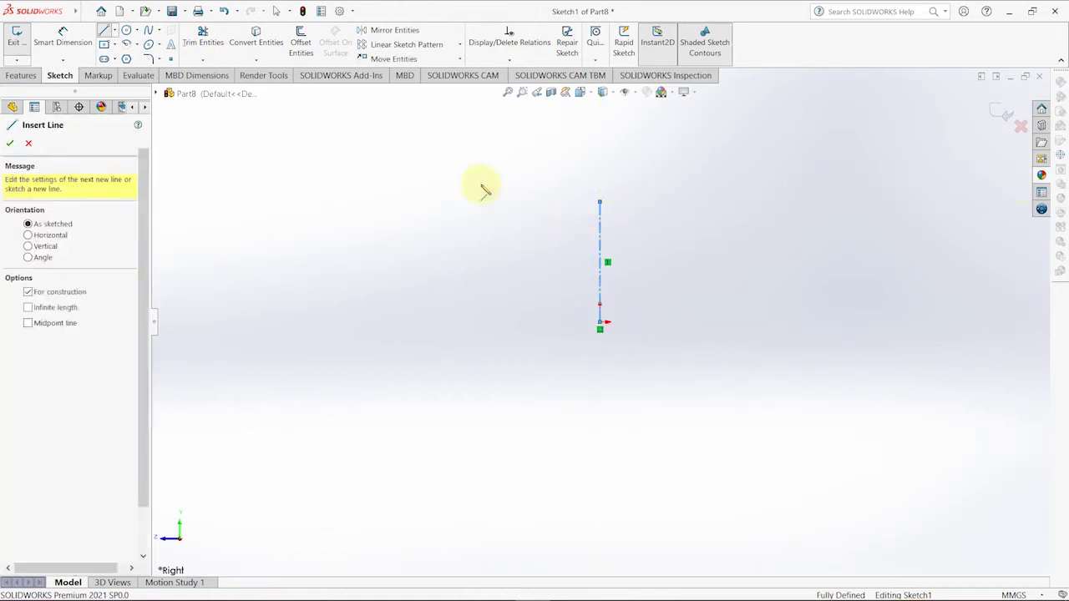
key("Escape")
Step: Dimension the vertical centerline to 30 mm
left_click(84, 38)
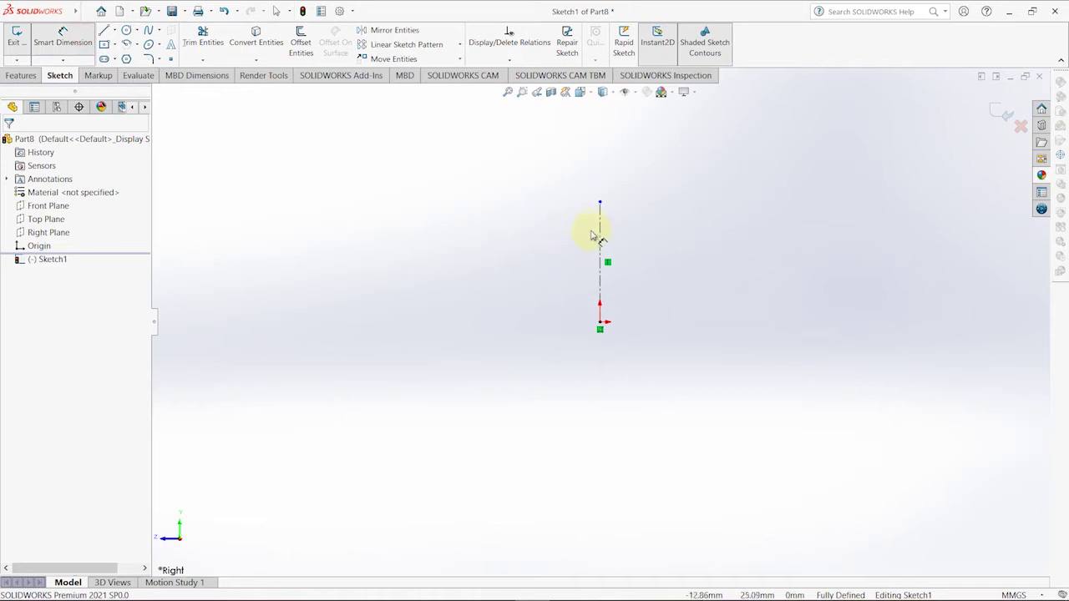
left_click(626, 229)
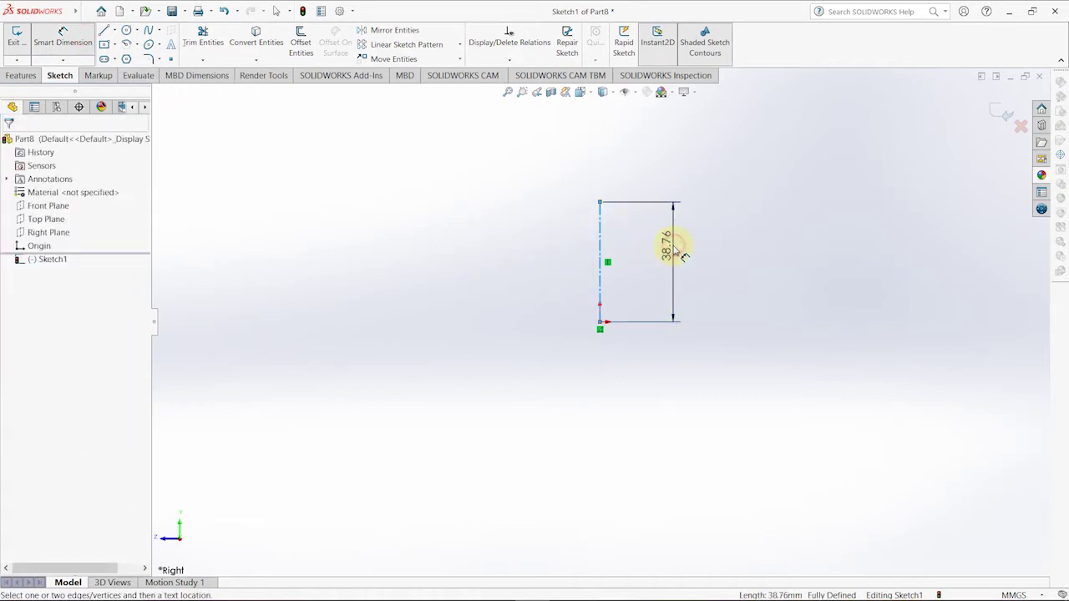
left_click(675, 242)
type("30")
key("Return")
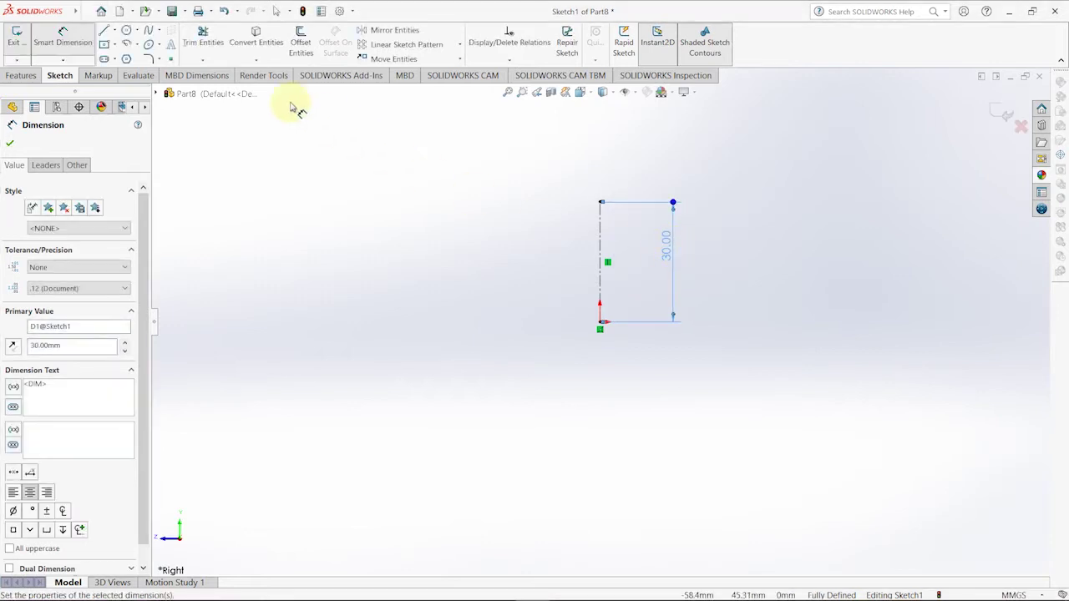
Step: Draw a circle centred on the centerline's top end and dimension it to Ø90 mm
left_click(127, 31)
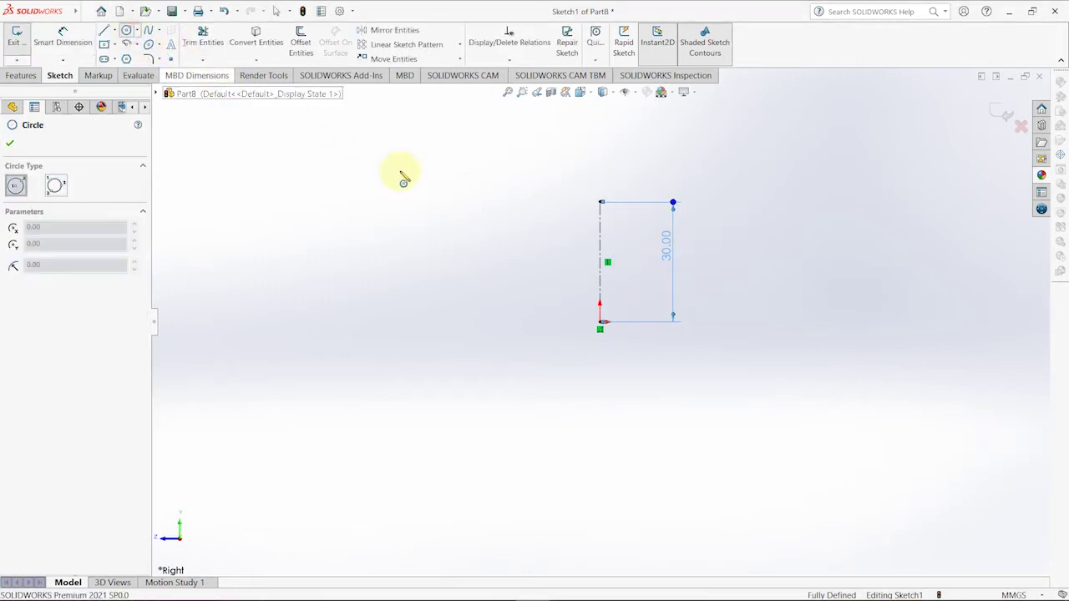
left_click(599, 202)
left_click(568, 131)
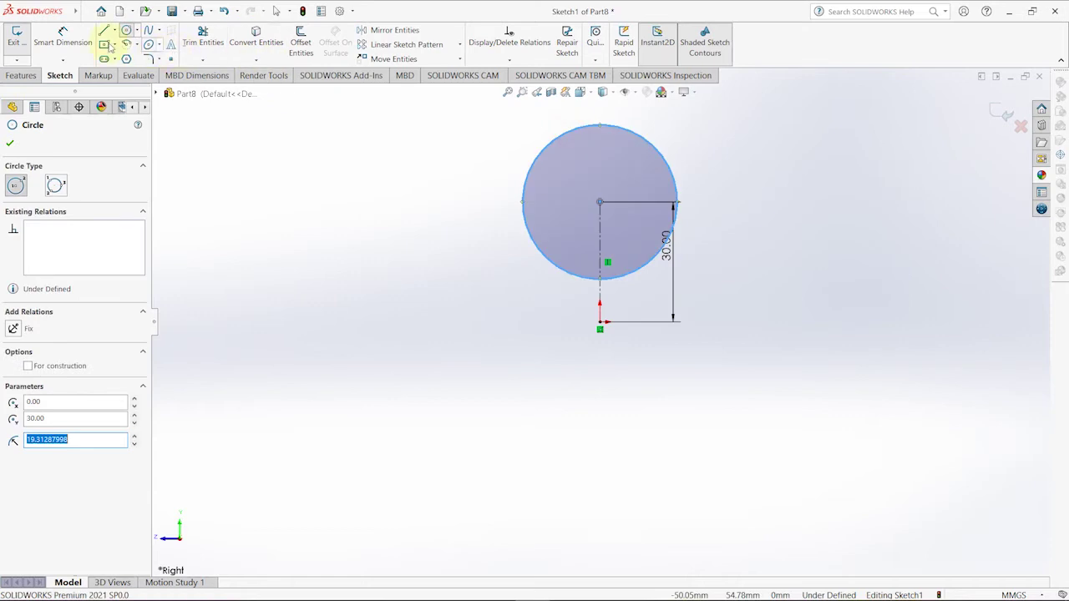
left_click(67, 40)
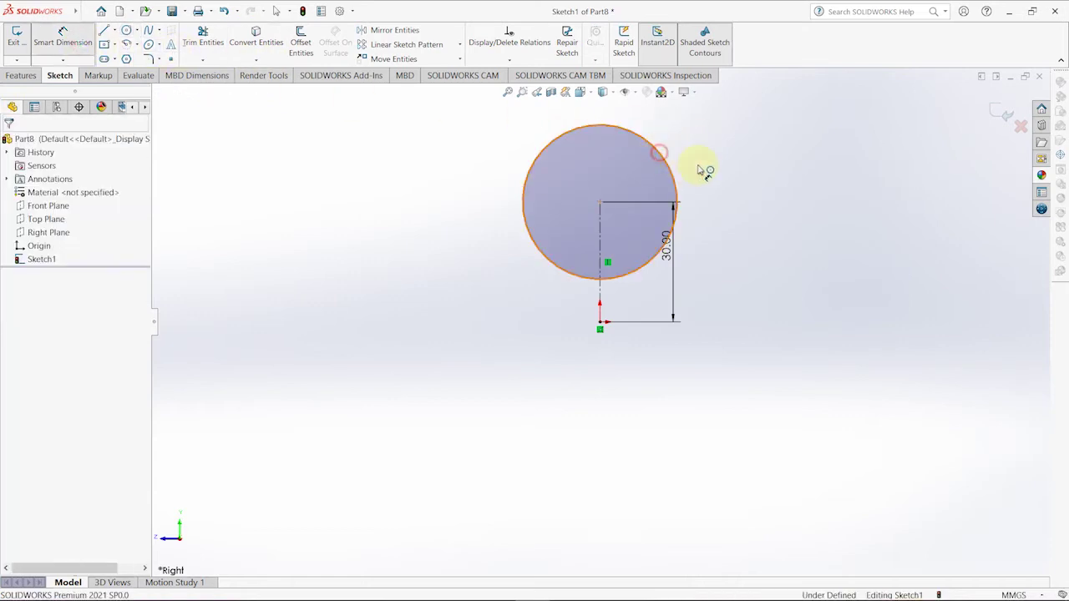
left_click(668, 167)
left_click(768, 205)
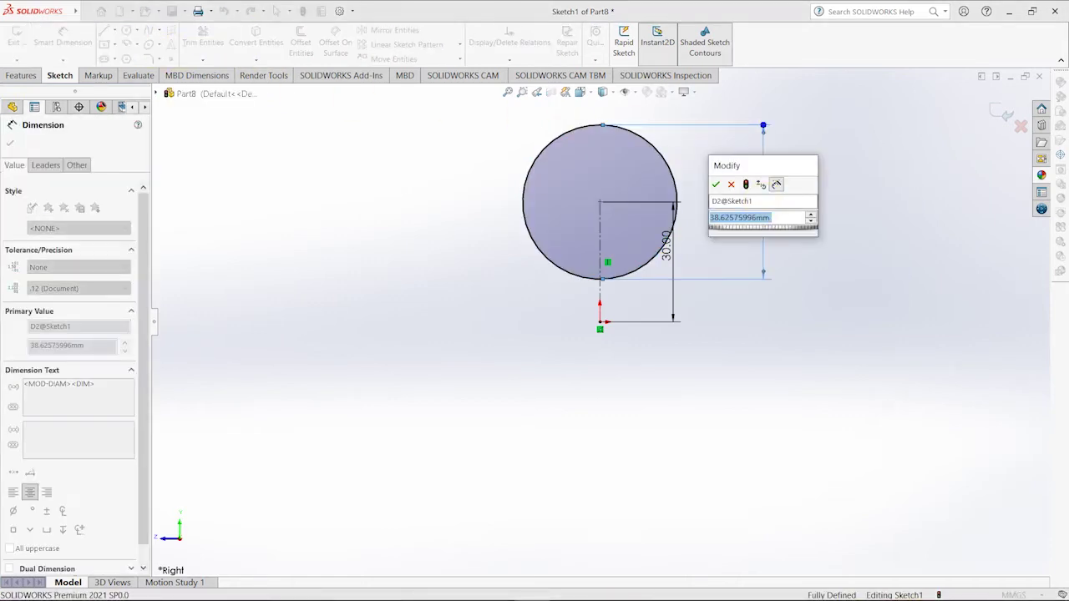
type("9")
key("Return")
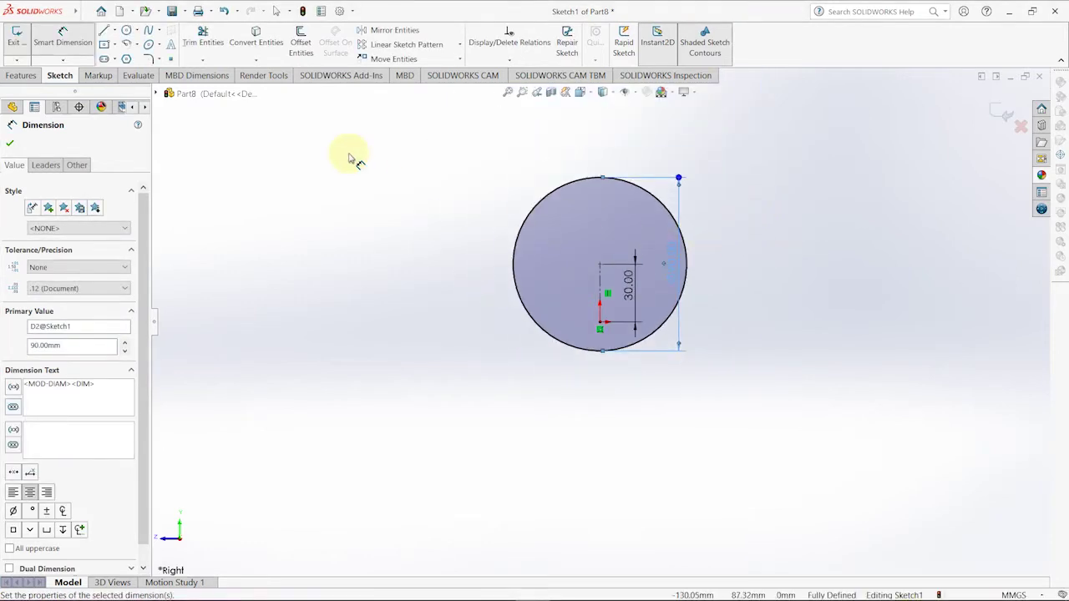
left_click(10, 147)
Step: Draw a horizontal centerline starting at the origin
left_click(116, 31)
left_click(133, 56)
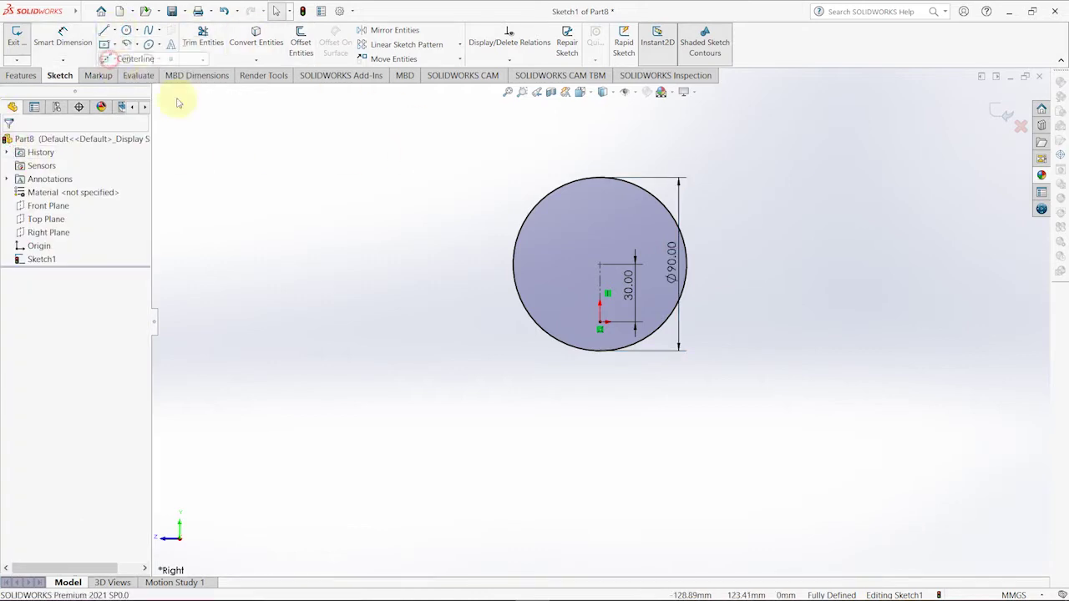
left_click(601, 322)
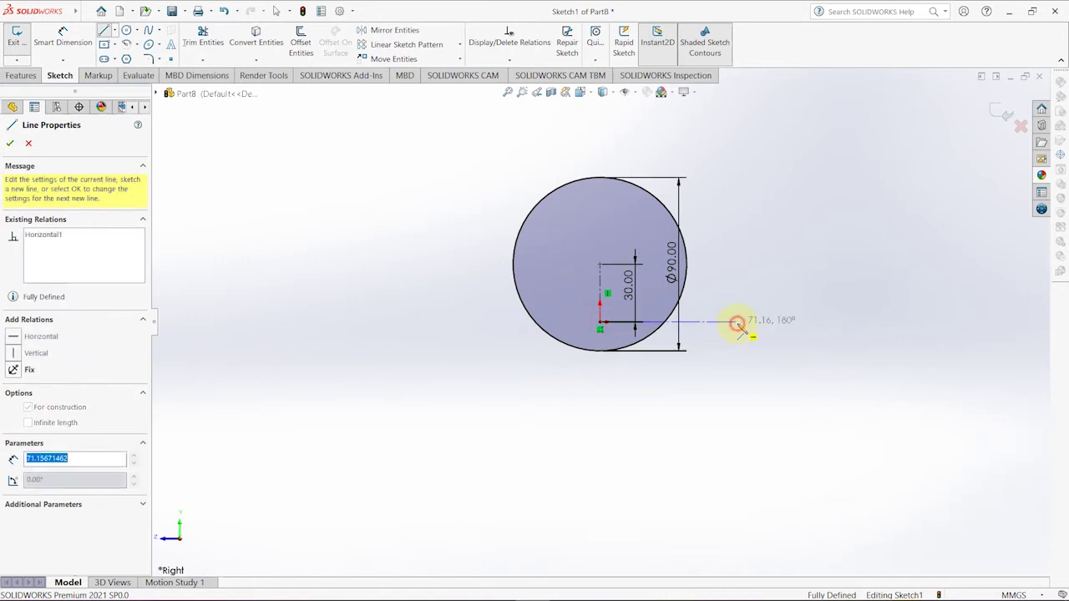
key("Escape")
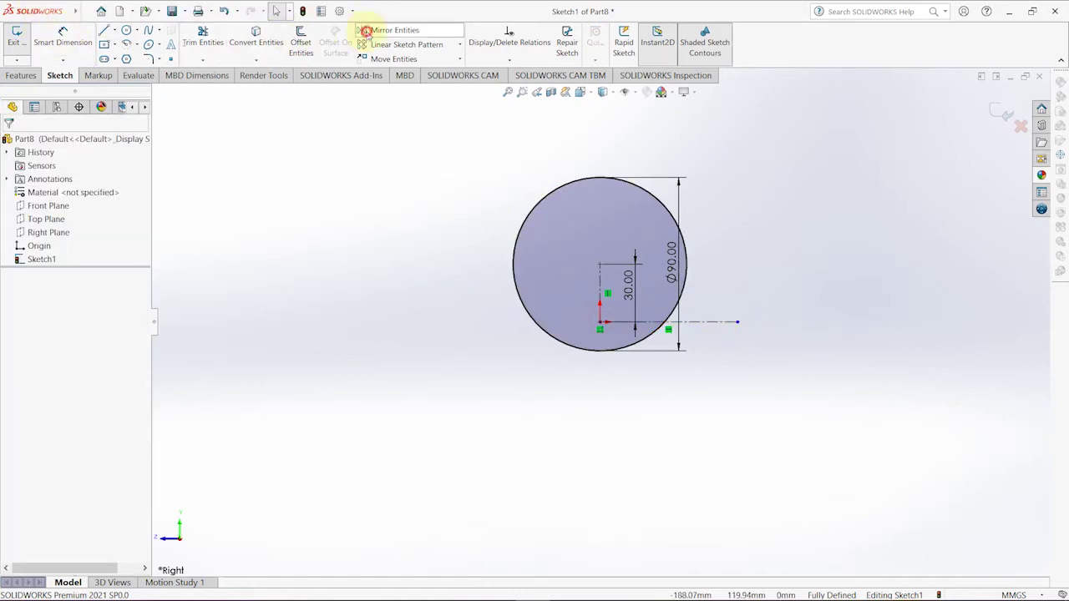
Step: Mirror the Ø90 circle about the horizontal centerline to create a lower copy
left_click(366, 31)
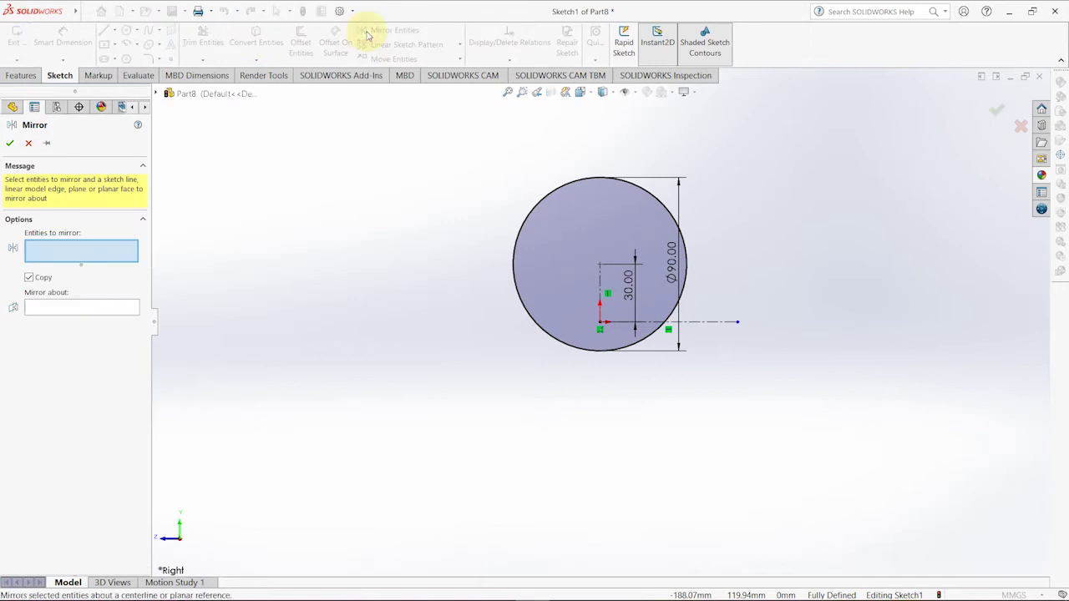
left_click(639, 189)
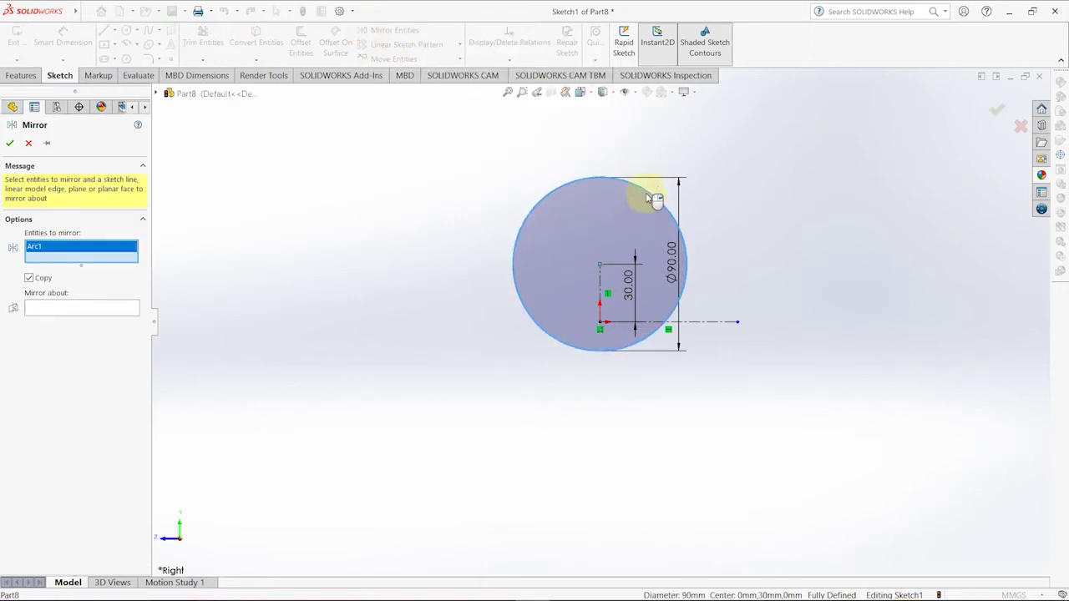
left_click(102, 308)
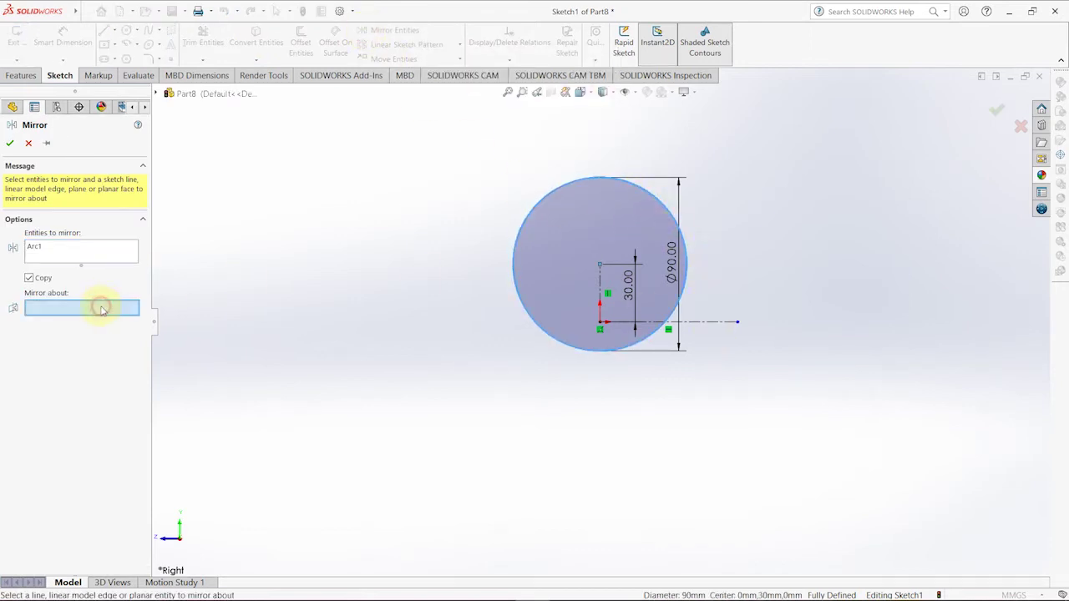
left_click(707, 323)
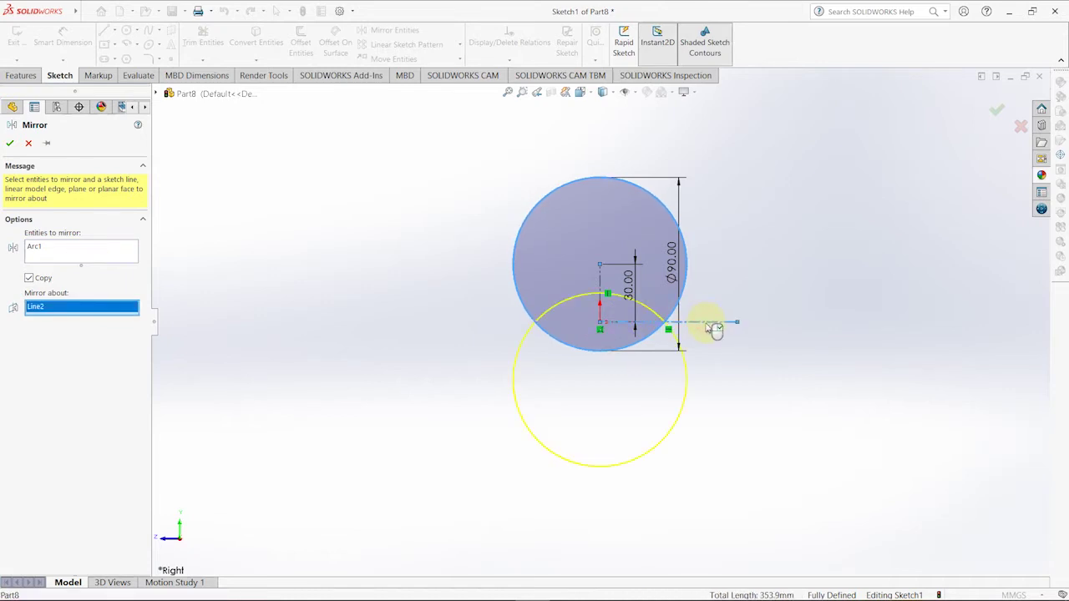
left_click(6, 143)
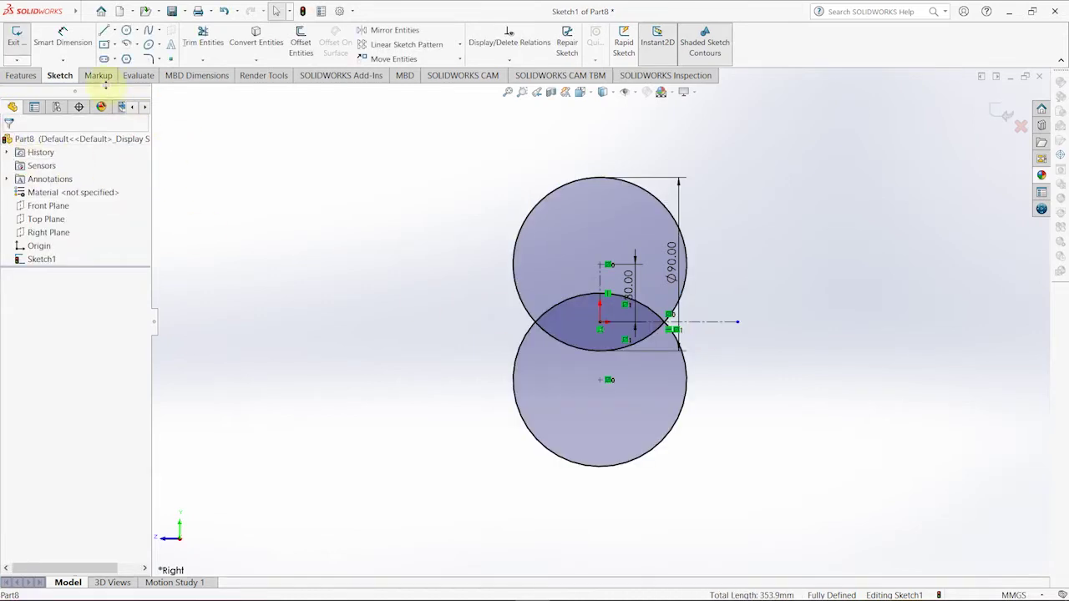
Step: Draw vertical lines connecting the two circles along their left edges and their right edges
left_click(115, 30)
left_click(125, 41)
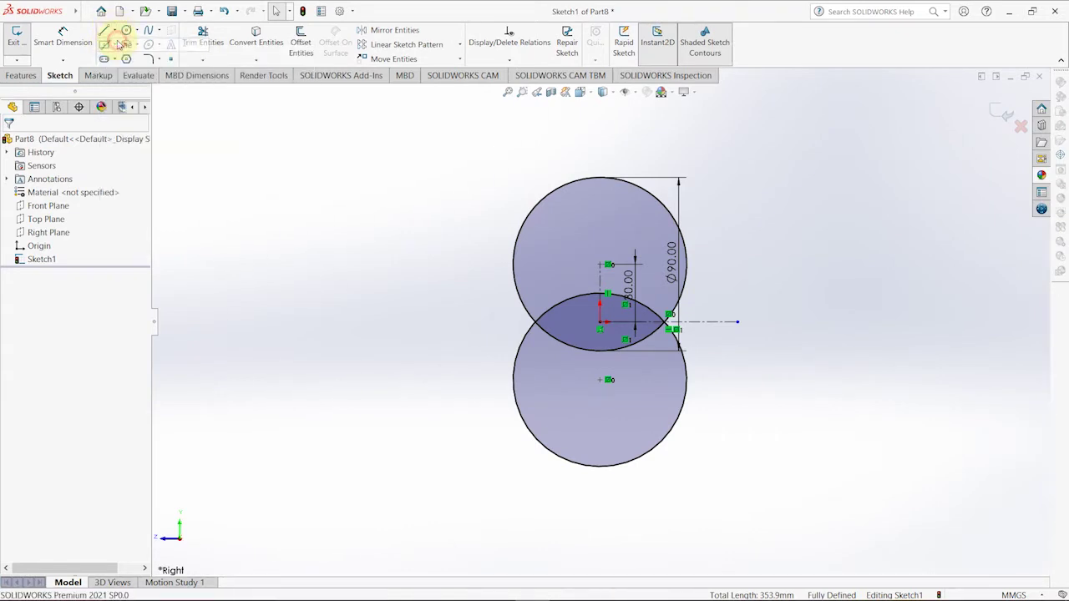
left_click(514, 266)
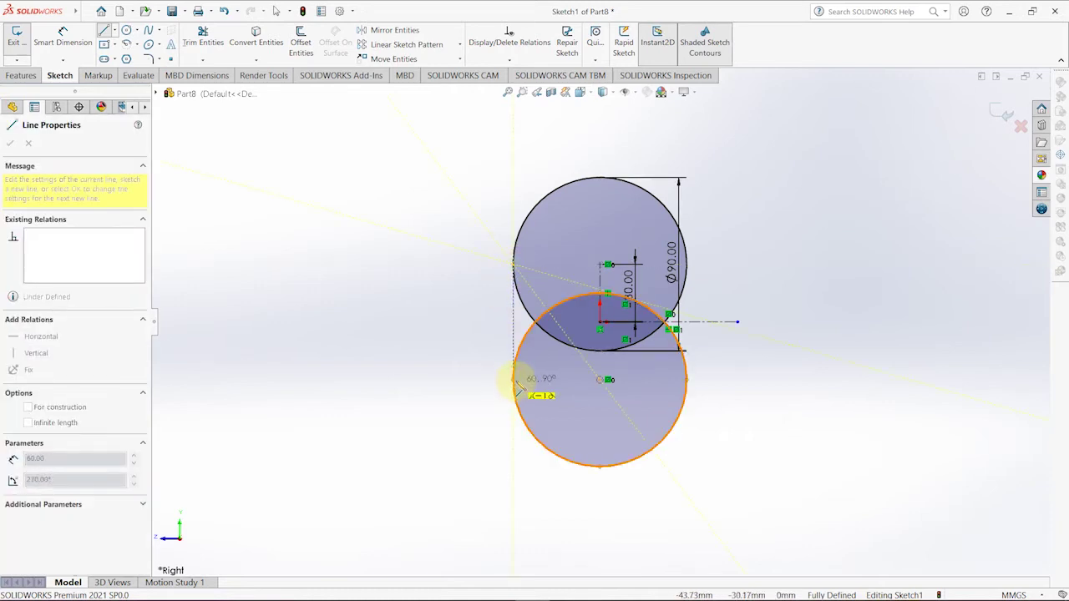
left_click(515, 380)
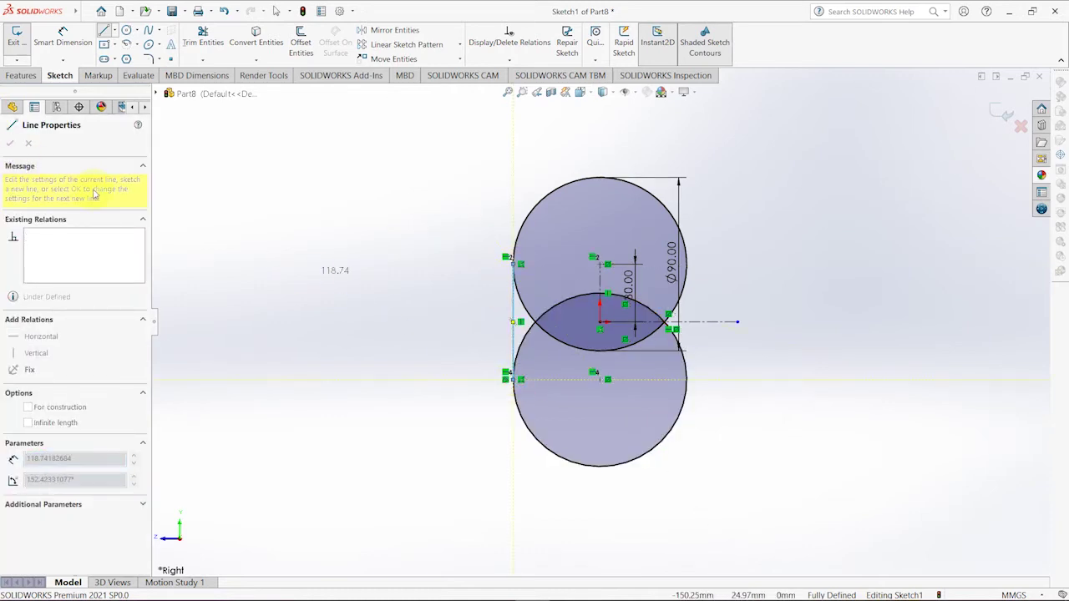
key("Escape")
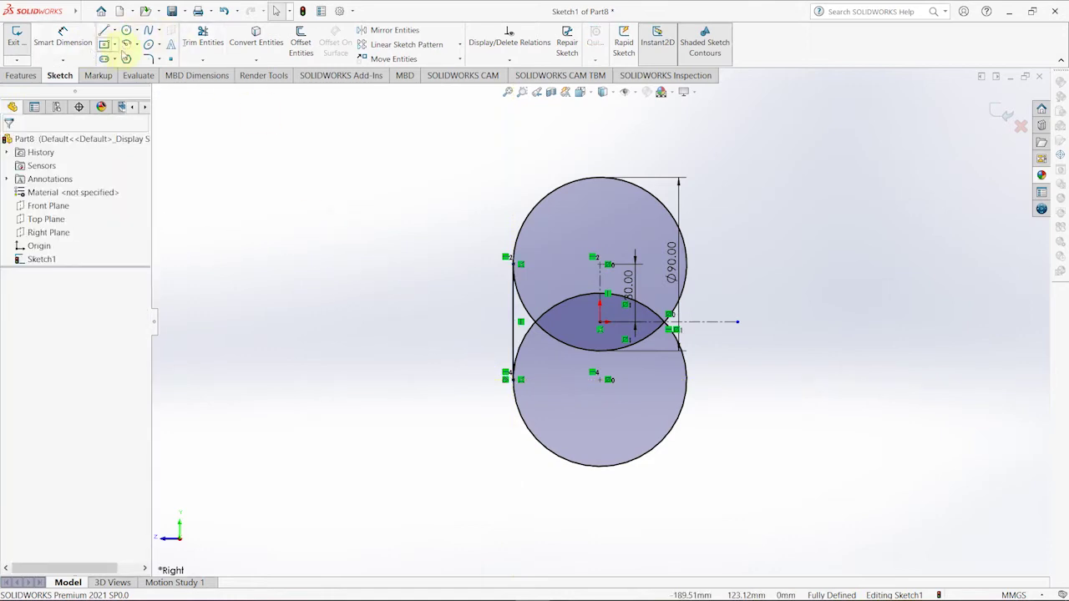
left_click(103, 30)
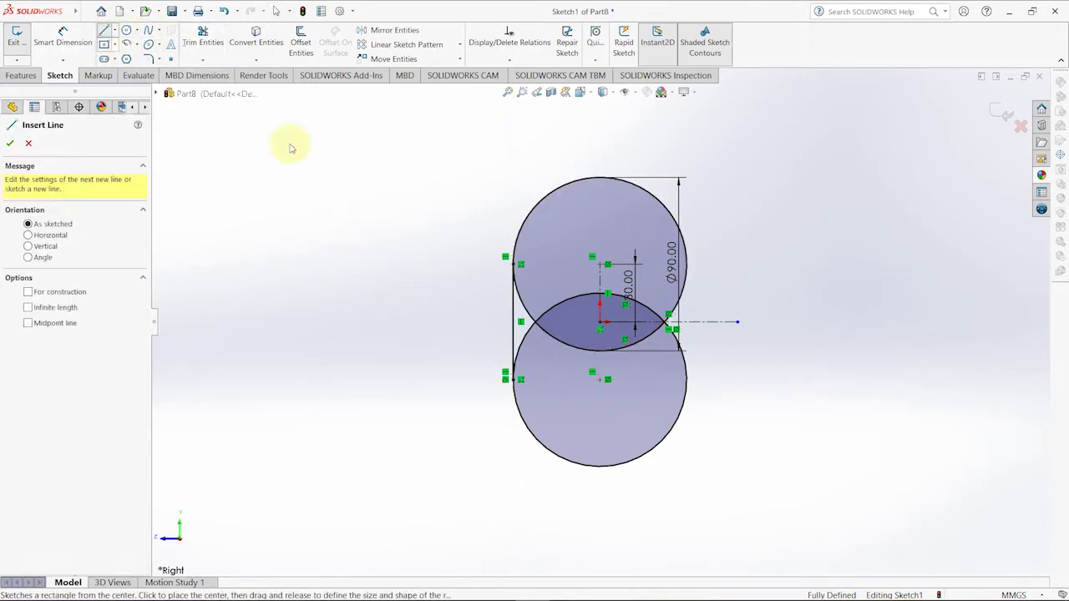
left_click(687, 265)
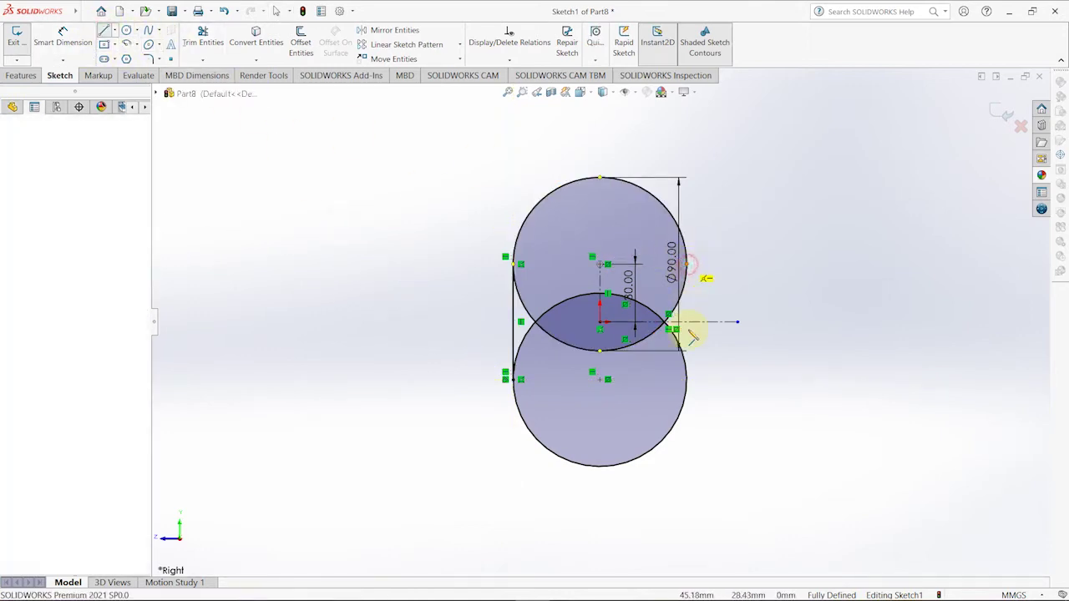
left_click(686, 380)
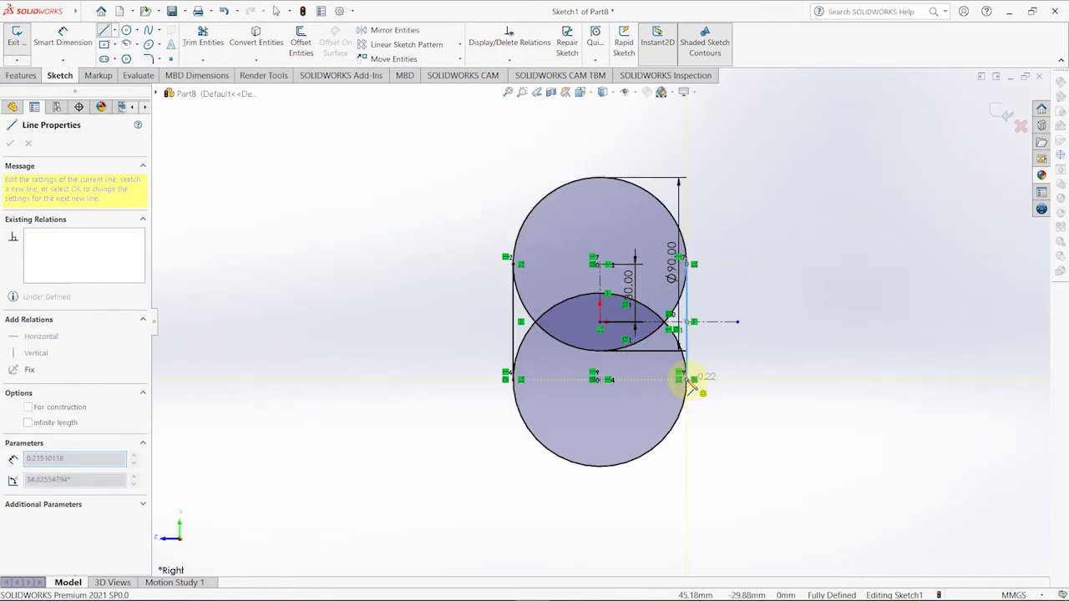
key("Escape")
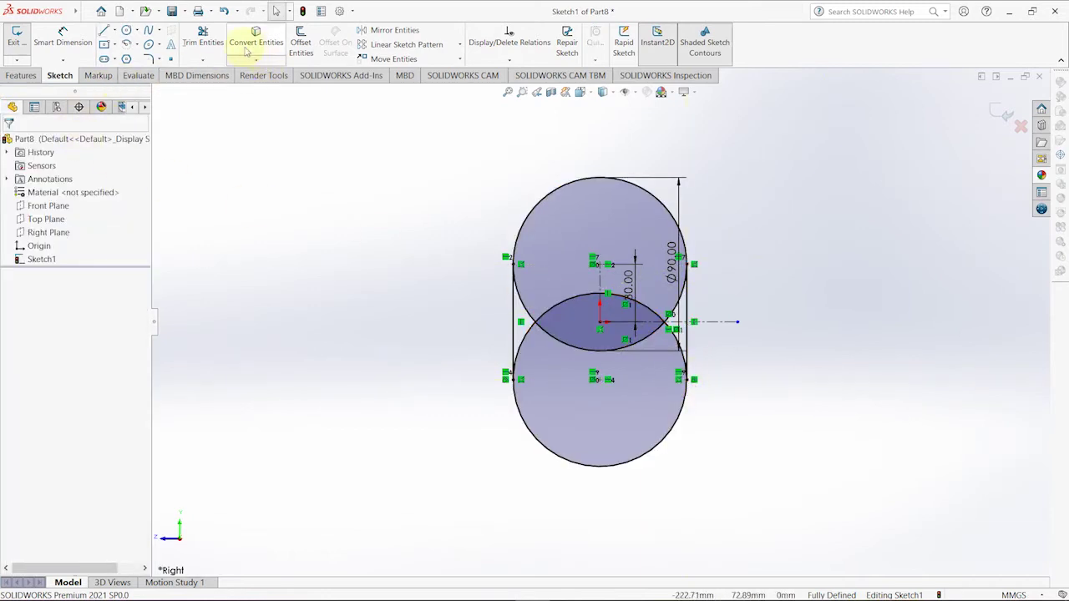
Step: Power-trim the leftover inner arc segments, leaving a single closed slot outline
left_click(204, 42)
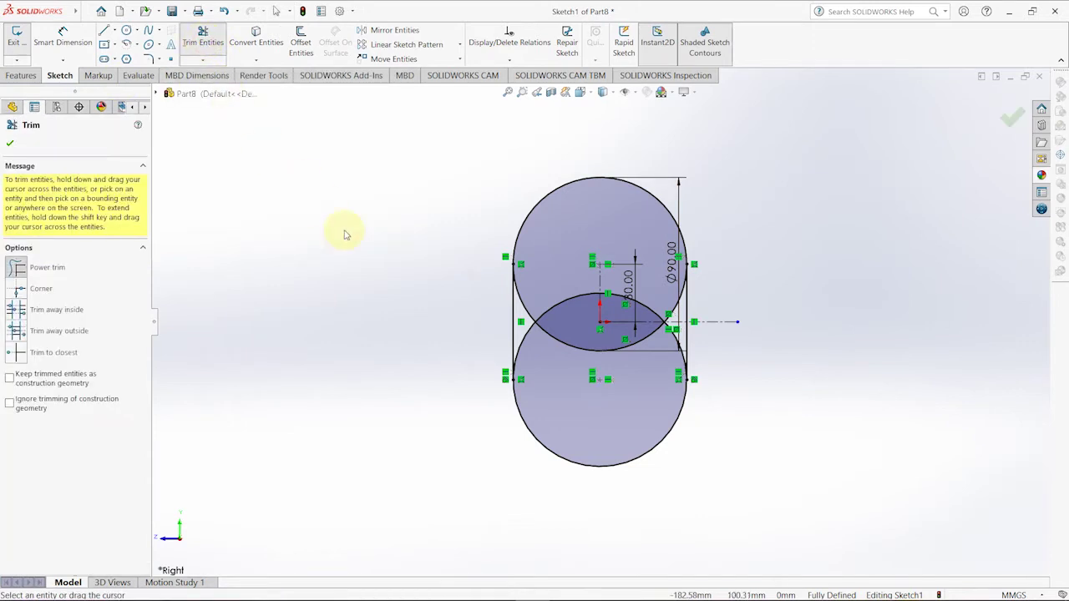
left_click_drag(535, 294, 531, 346)
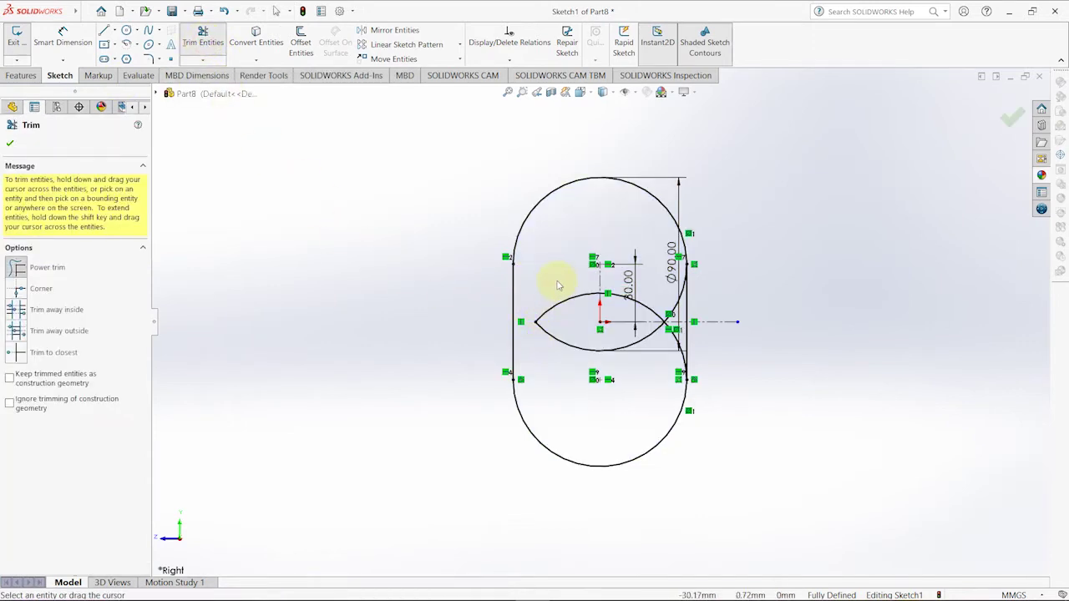
mouse_move(645, 344)
left_mouse_down()
mouse_move(654, 298)
mouse_move(677, 347)
mouse_move(731, 291)
left_mouse_up()
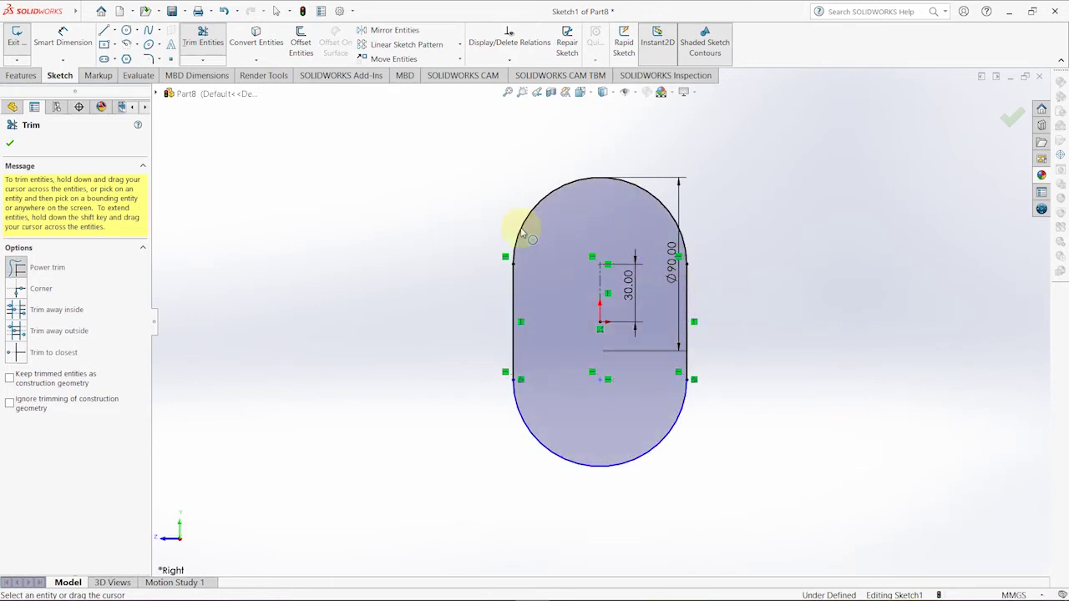
left_click(1011, 123)
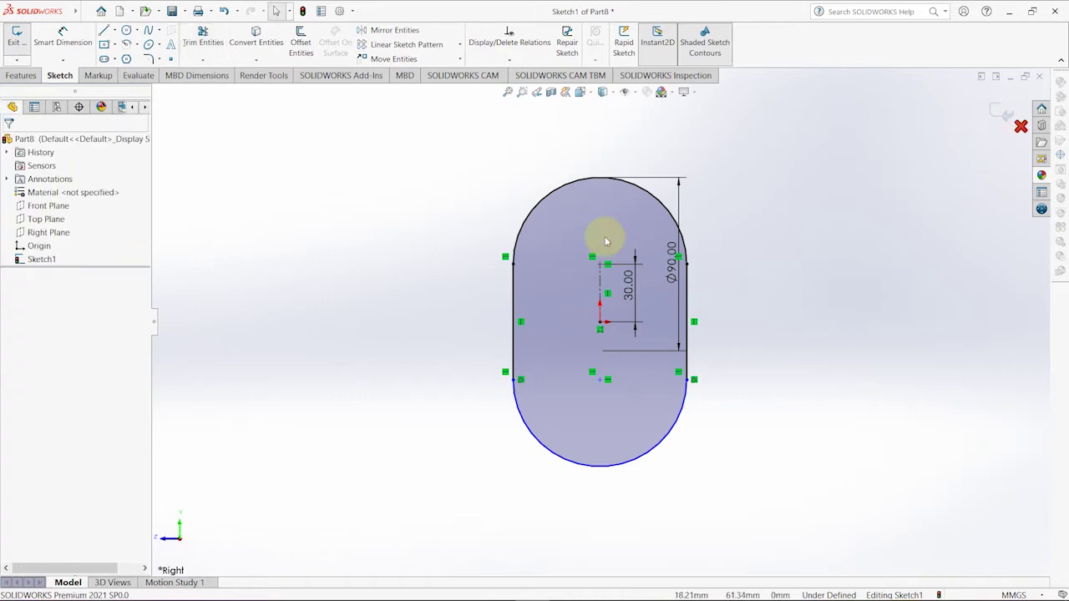
left_click(19, 77)
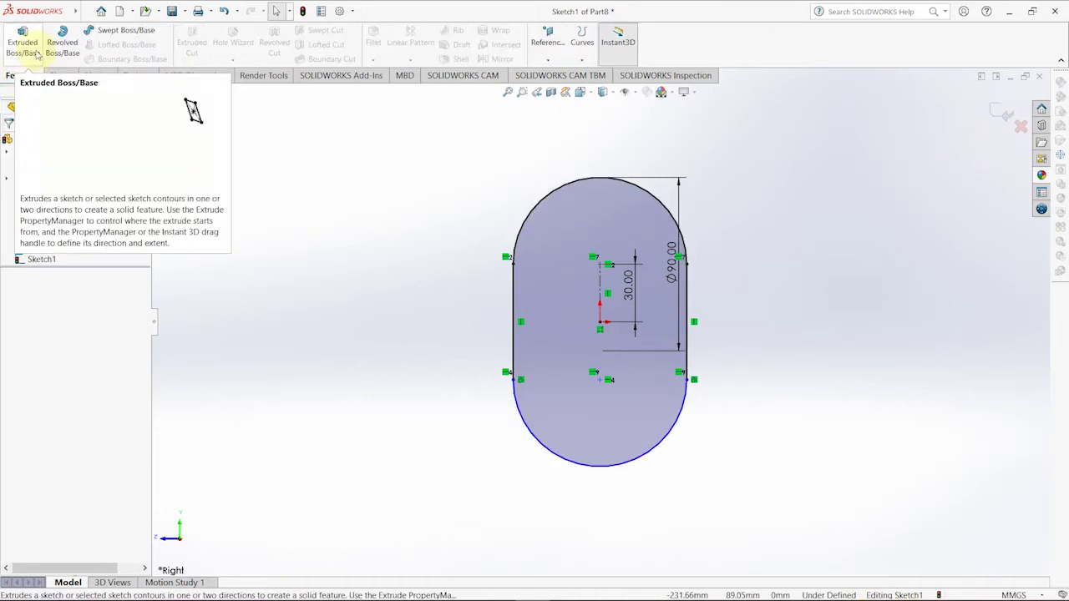
Step: Extrude the slot profile 20 mm Blind into a solid plate, Boss-Extrude1
left_click(36, 52)
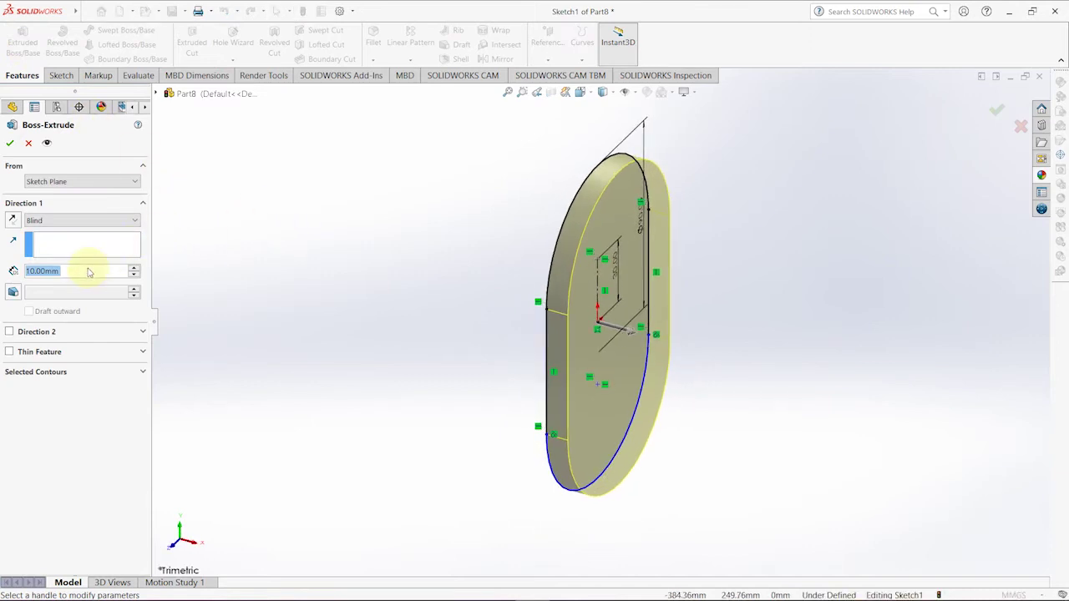
type("20")
key("Return")
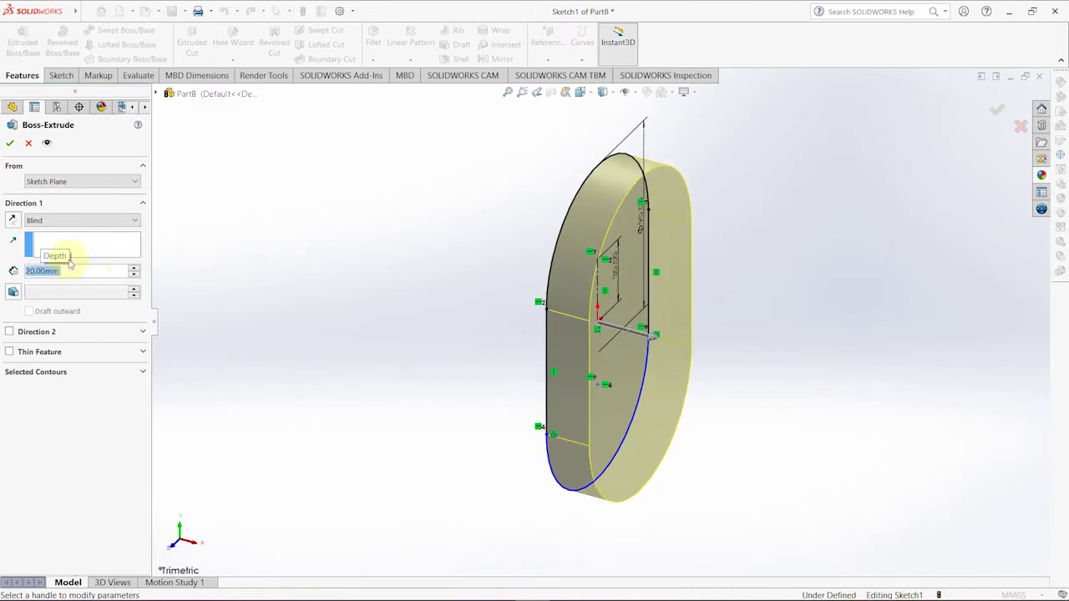
left_click(14, 143)
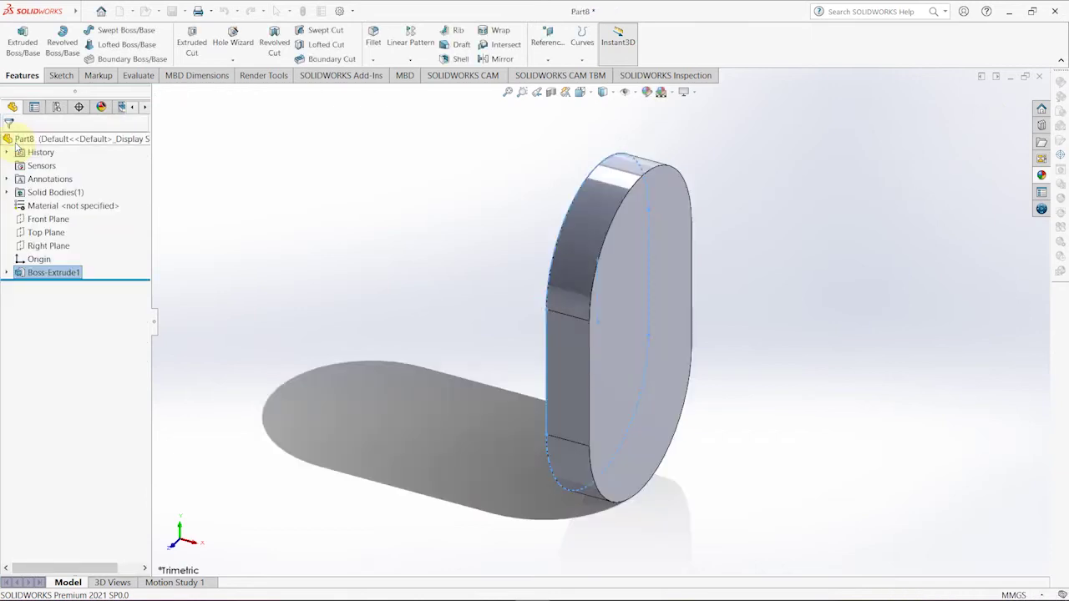
middle_click_drag(489, 305, 616, 258)
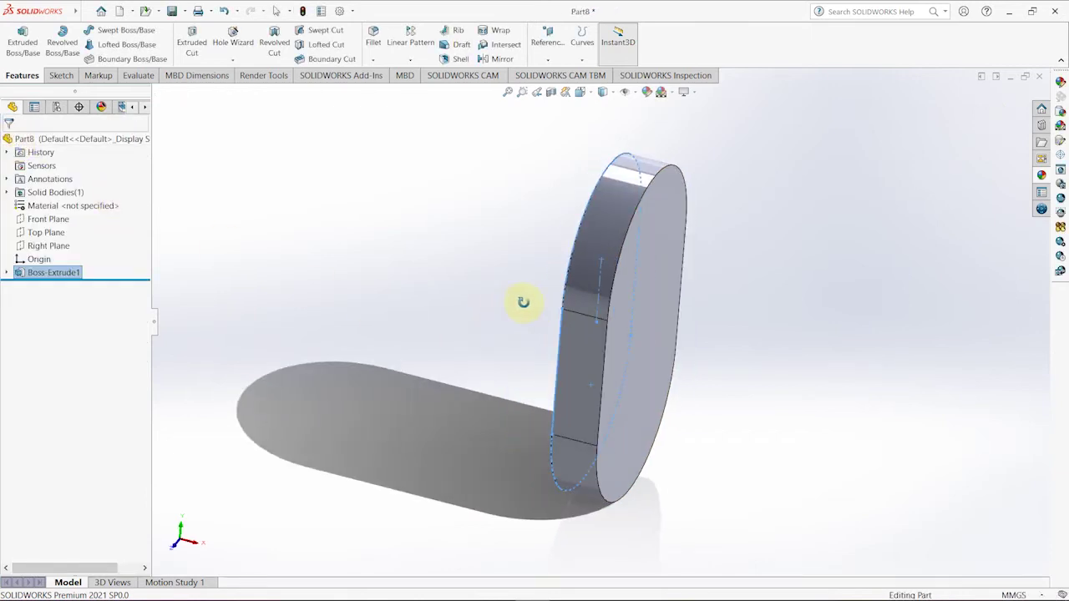
left_click(616, 258)
Step: View the plate face Normal To, start a sketch, and draw a circle at the upper arc centre
right_click(622, 246)
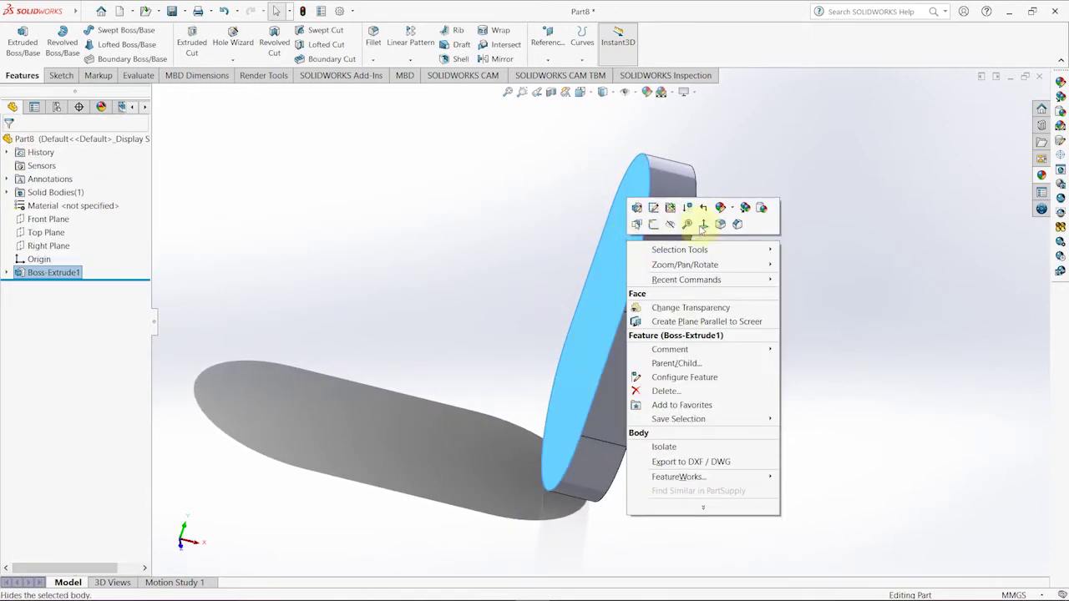
left_click(710, 220)
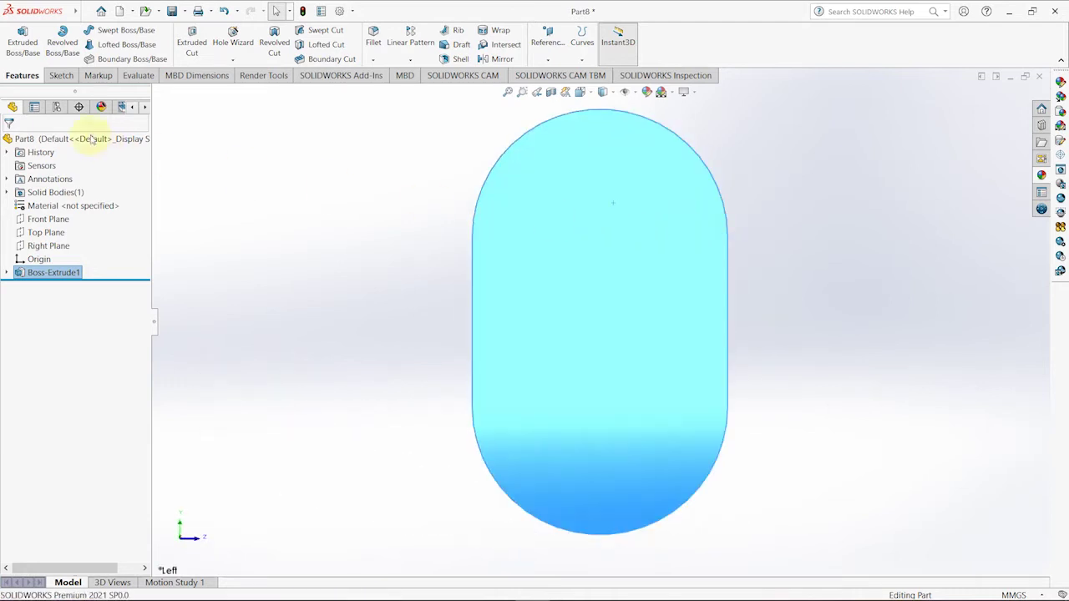
left_click(59, 76)
left_click(19, 38)
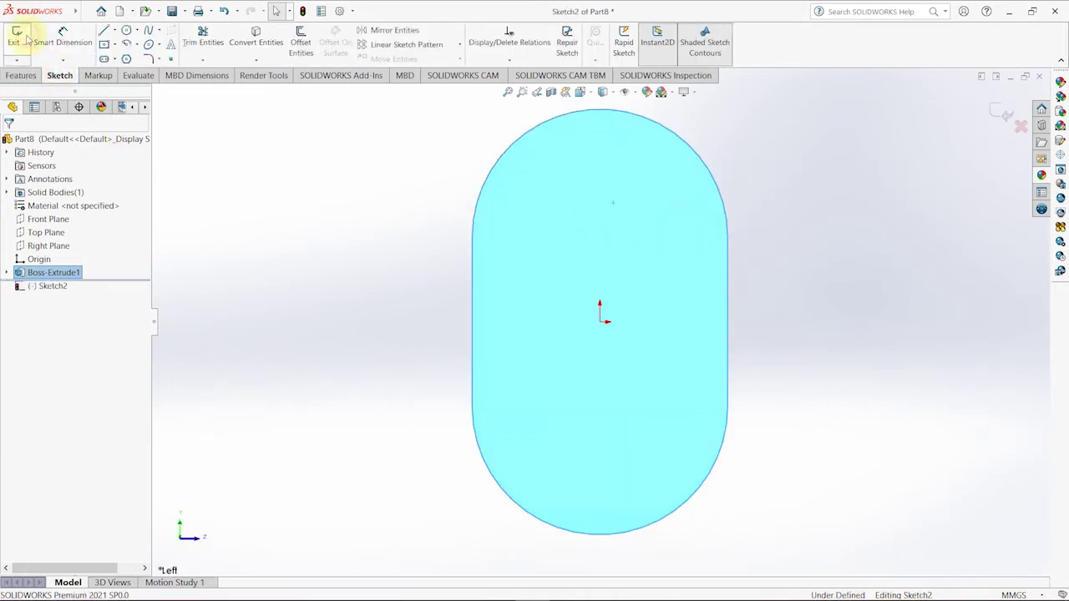
left_click(127, 31)
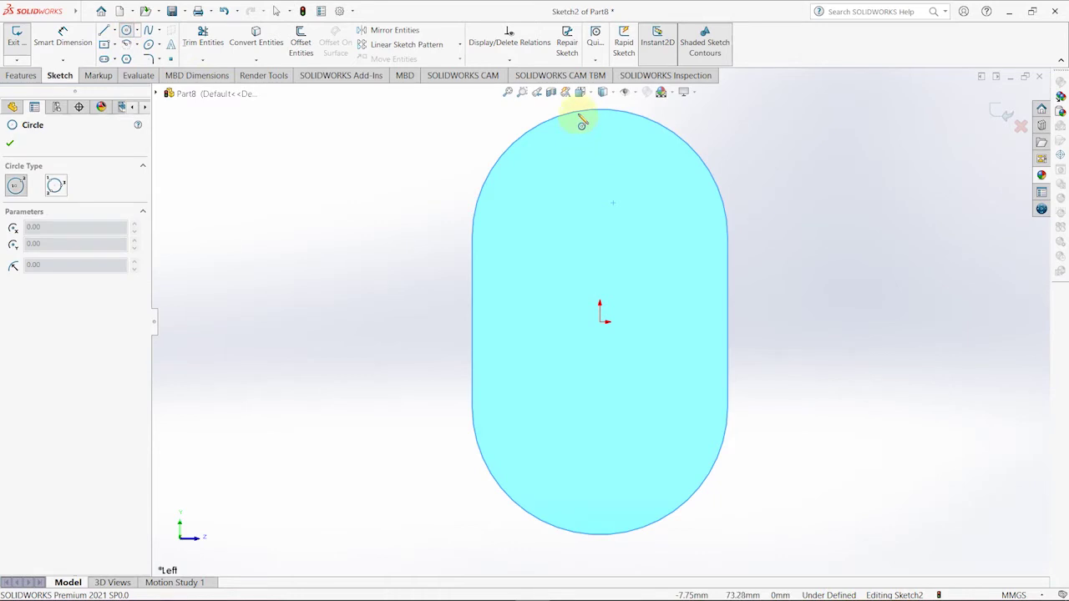
left_click(600, 238)
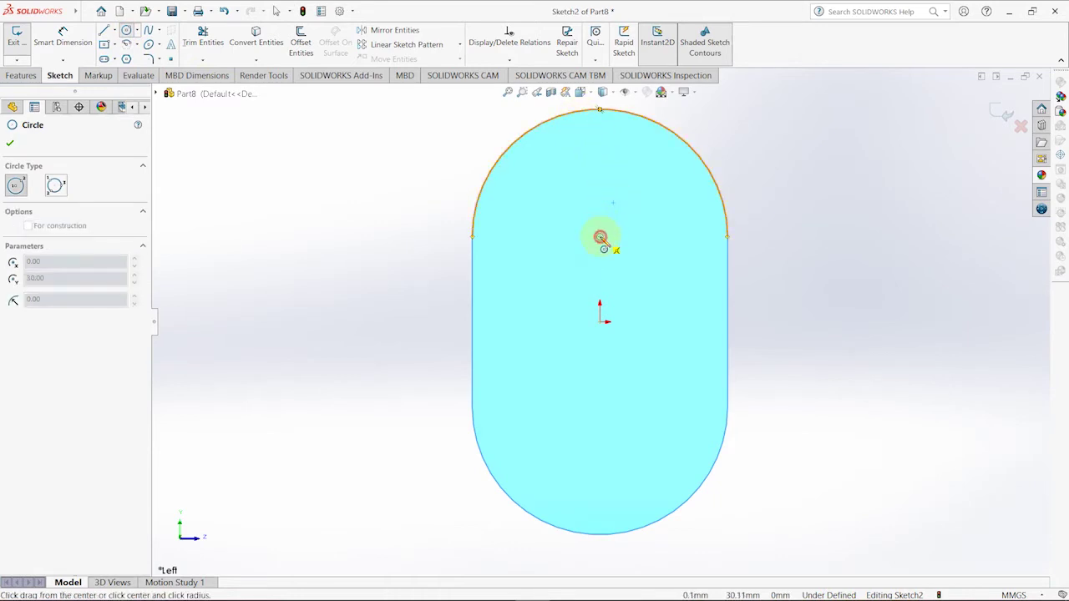
left_click(598, 138)
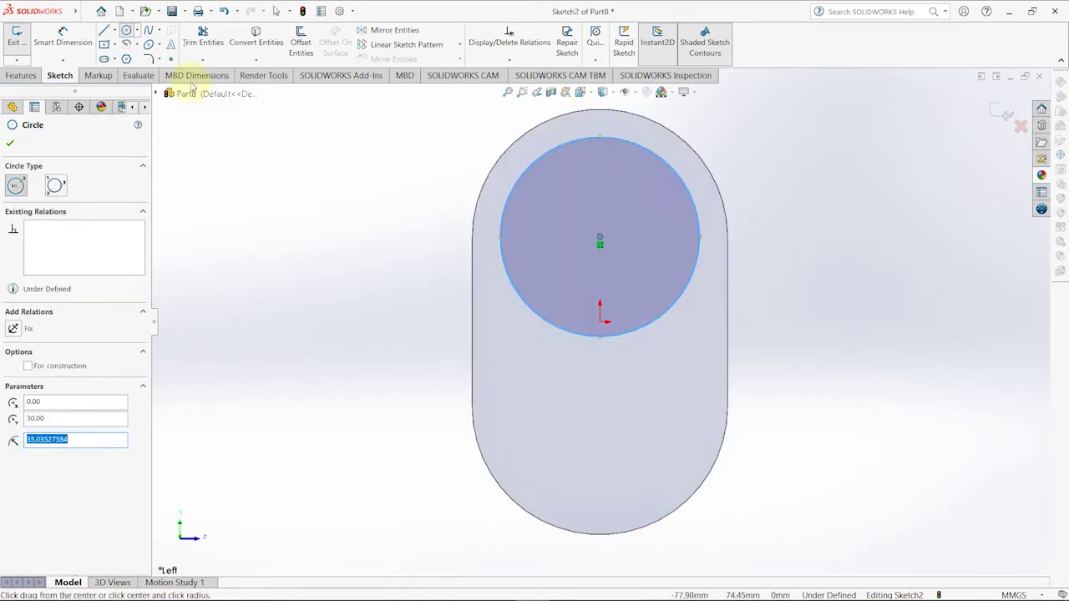
Step: Dimension the circle's diameter to 75 mm
left_click(67, 40)
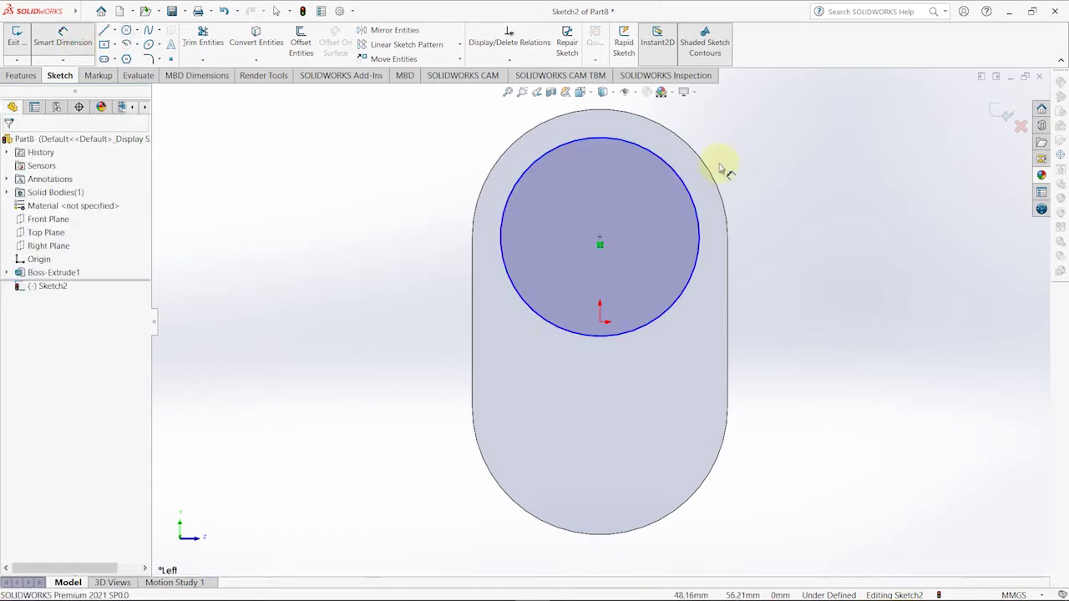
left_click(675, 172)
left_click(800, 179)
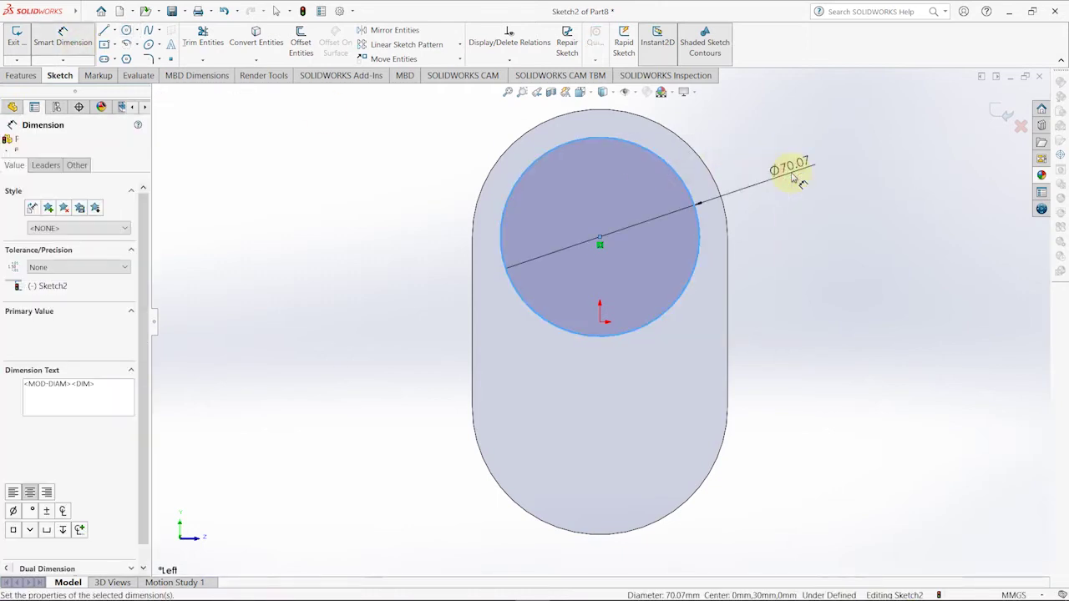
type("75")
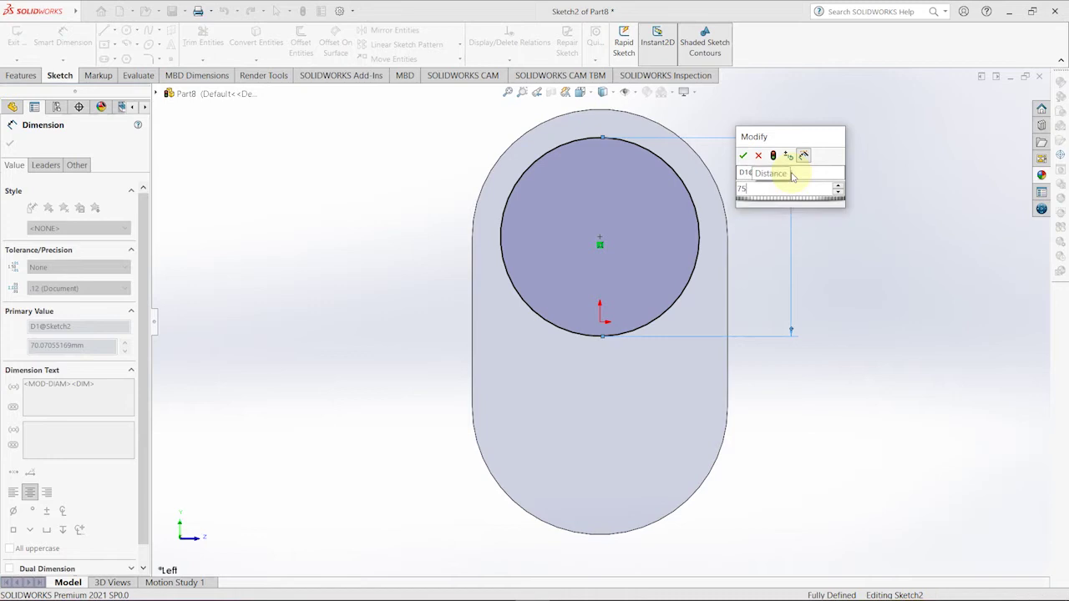
key("Return")
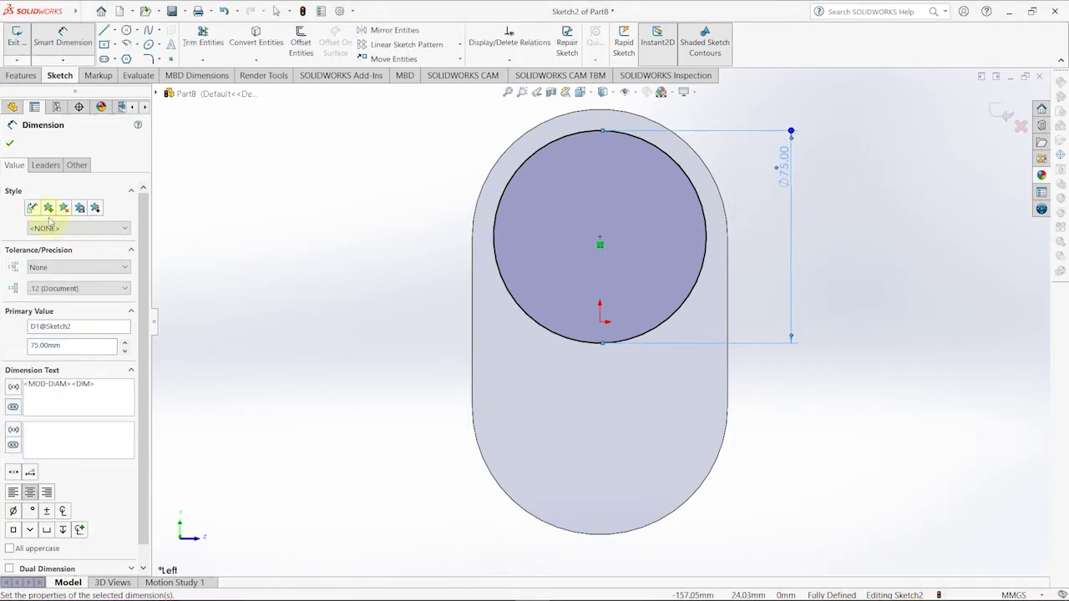
left_click(10, 146)
Step: Extrude the Ø75 circle 30 mm Blind, merged with the plate, as a cylindrical boss
left_click(21, 76)
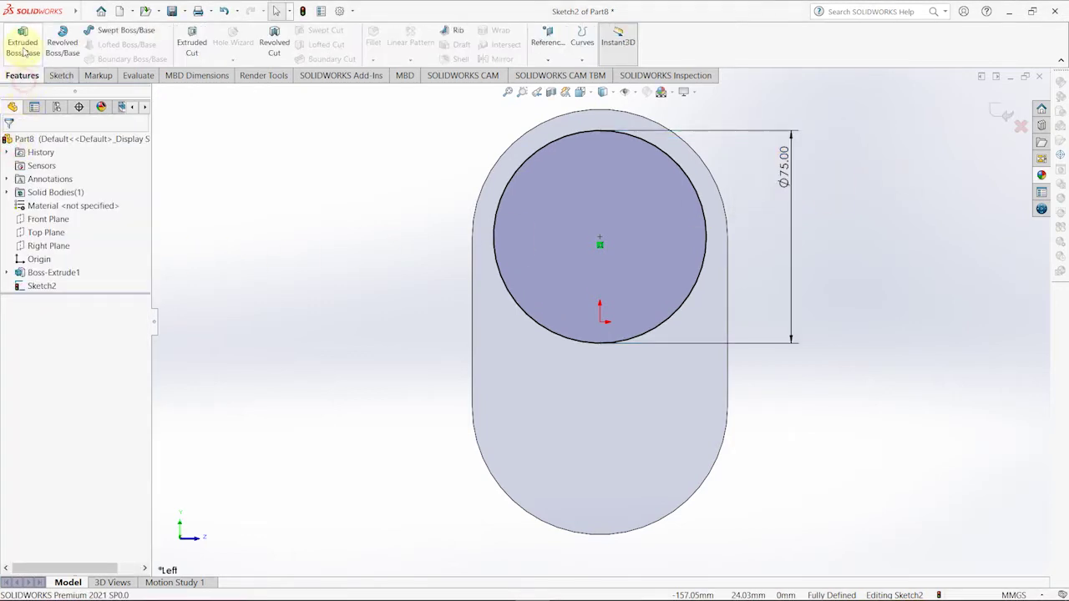
left_click(22, 46)
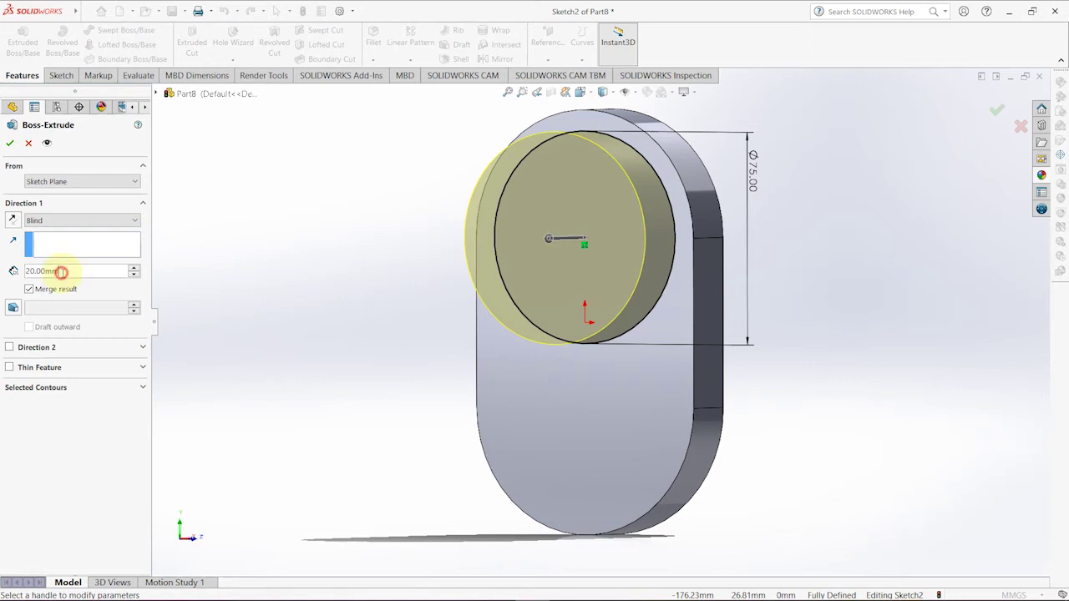
type("30")
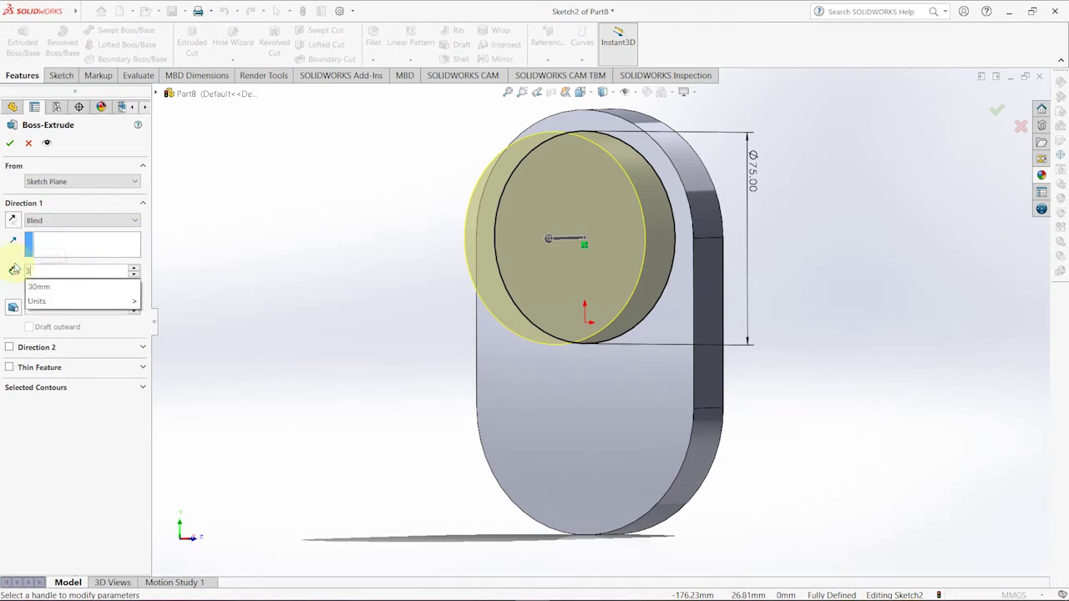
key("Return")
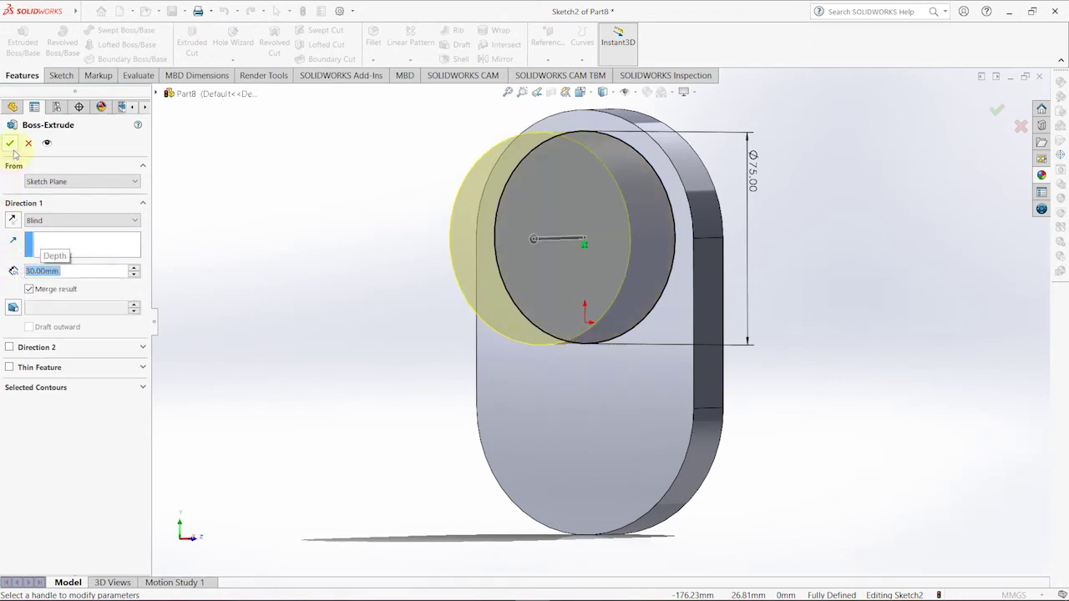
left_click(9, 142)
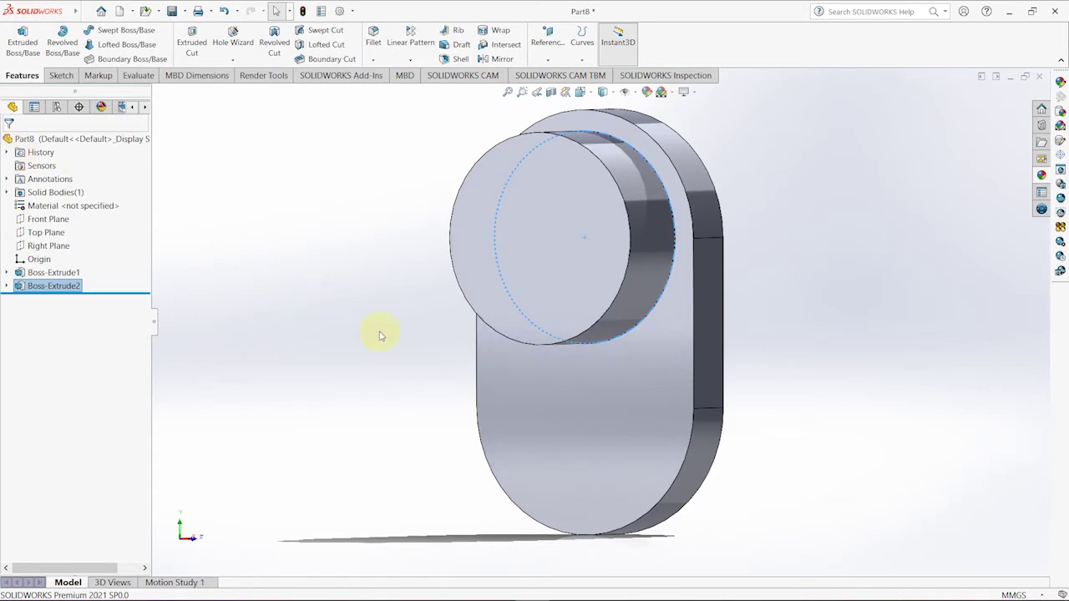
middle_click_drag(379, 335, 270, 329)
Step: Turn the plate's back face Normal To and start a new sketch on it
left_click(627, 431)
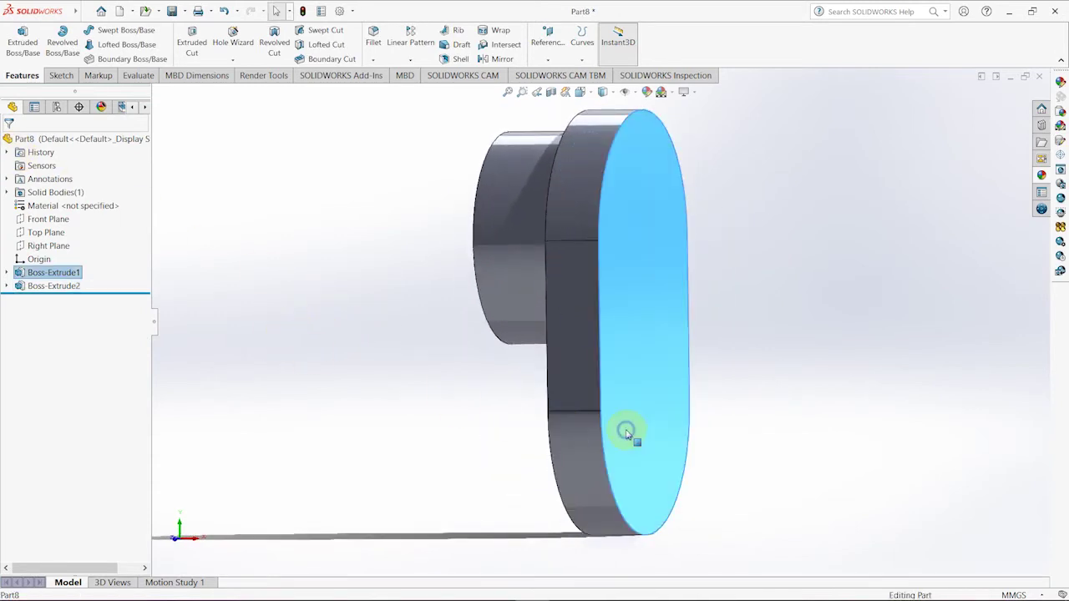
right_click(626, 431)
left_click(699, 309)
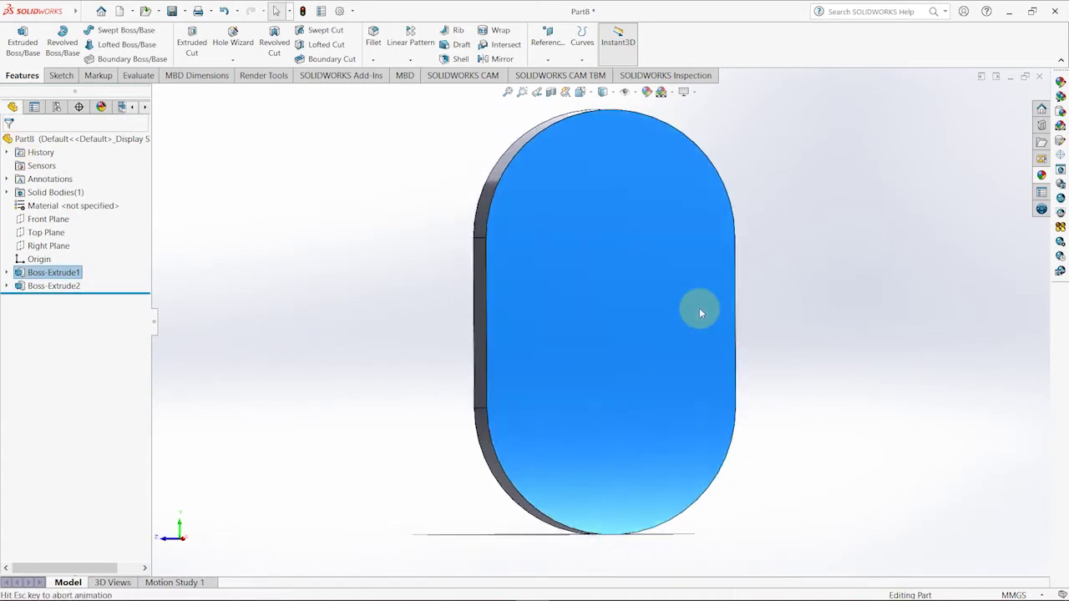
left_click(20, 272)
left_click(48, 77)
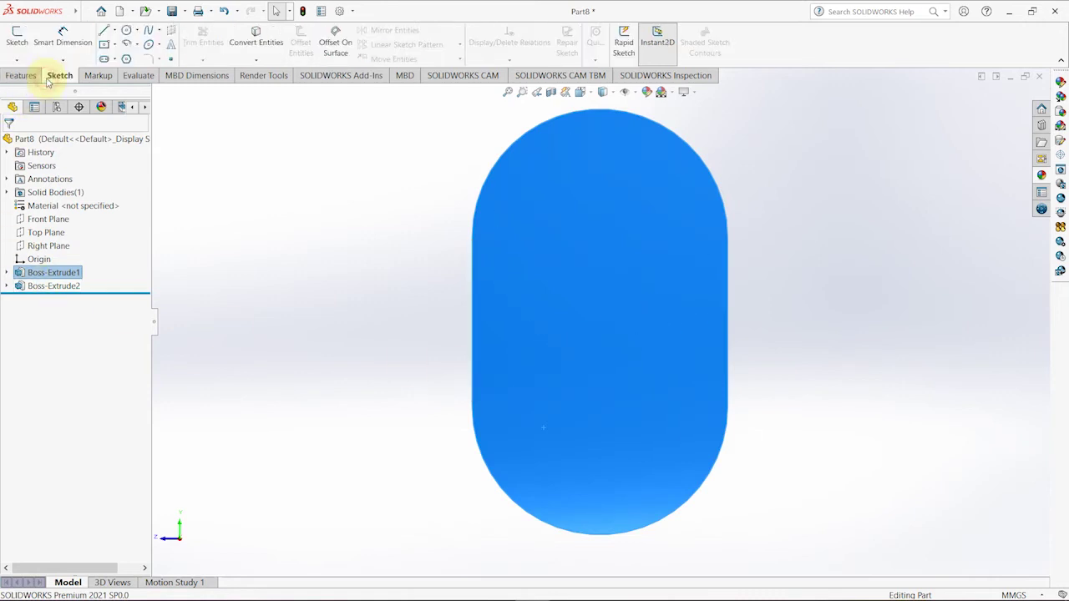
left_click(18, 38)
Step: Draw a circle, trim away the misplaced one, and redraw it at the lower arc centre
left_click(126, 31)
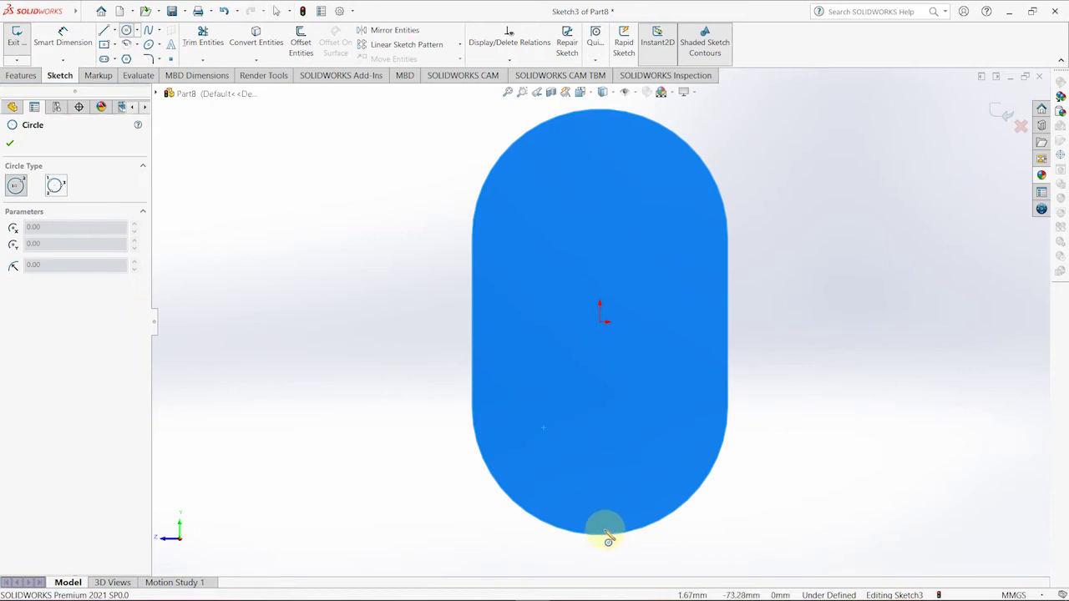
left_click(600, 406)
left_click(570, 358)
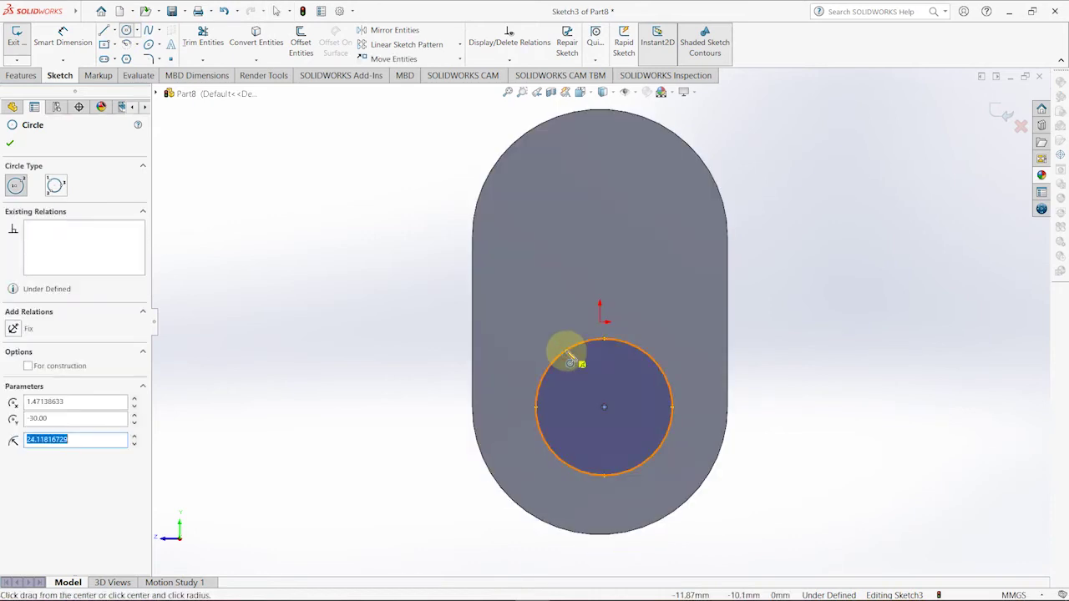
key("Escape")
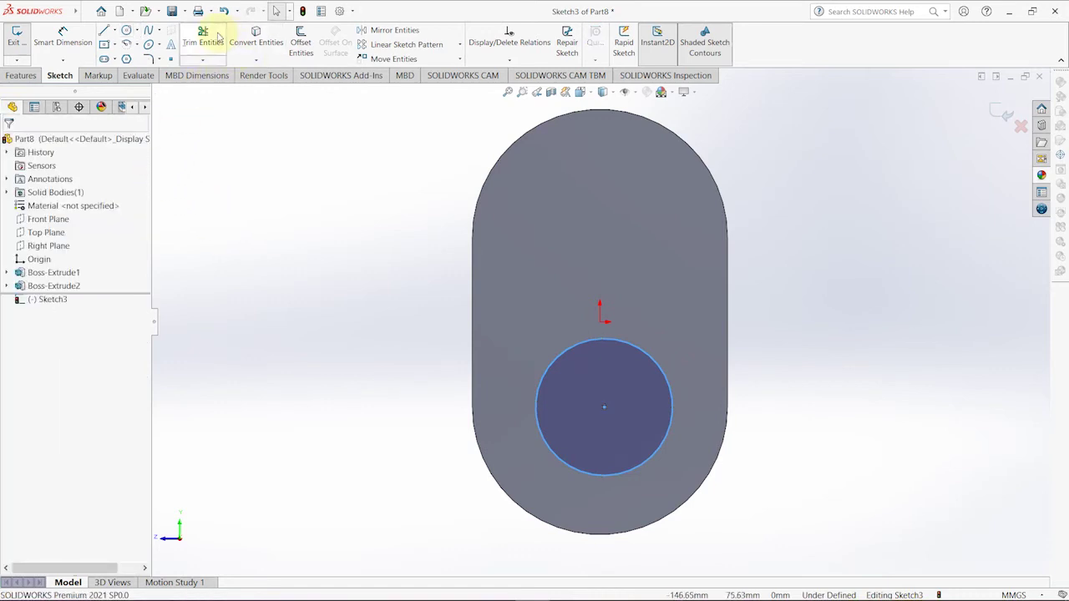
left_click(203, 37)
left_click_drag(652, 311, 596, 426)
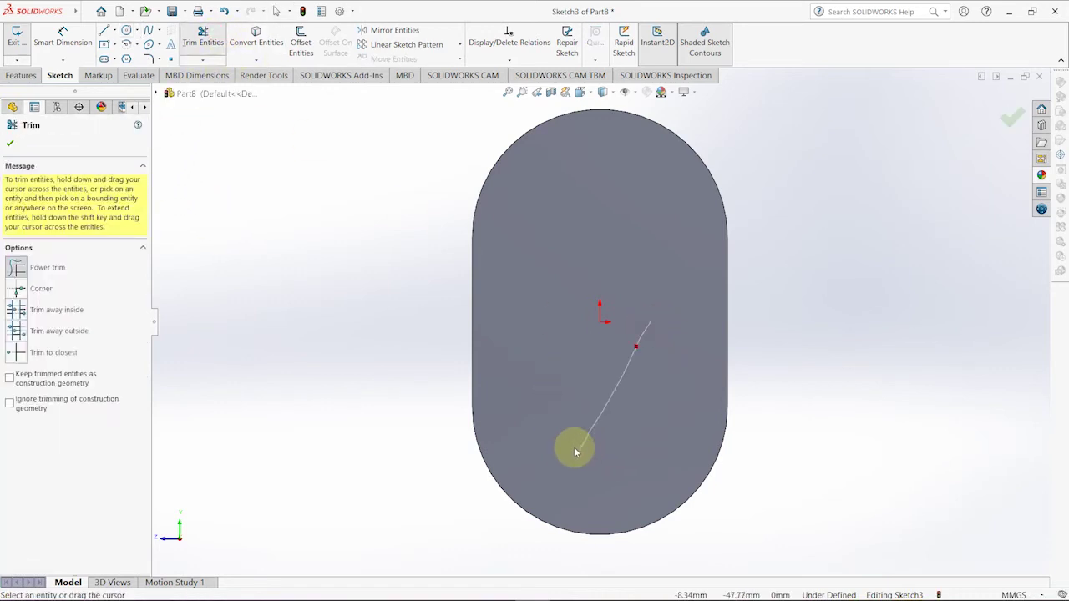
left_click(126, 31)
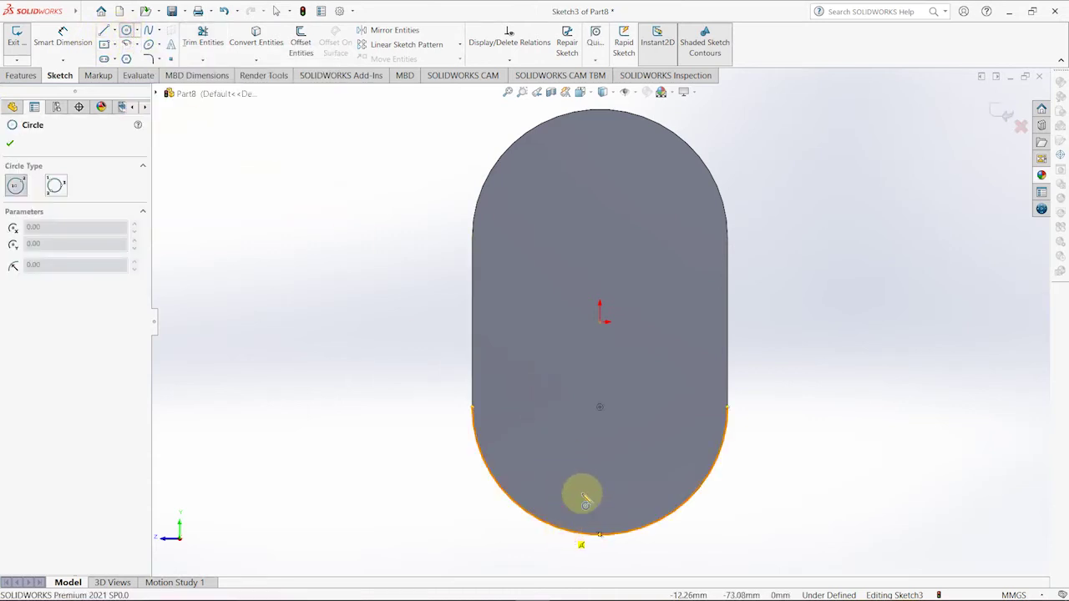
left_click(599, 406)
left_click(532, 369)
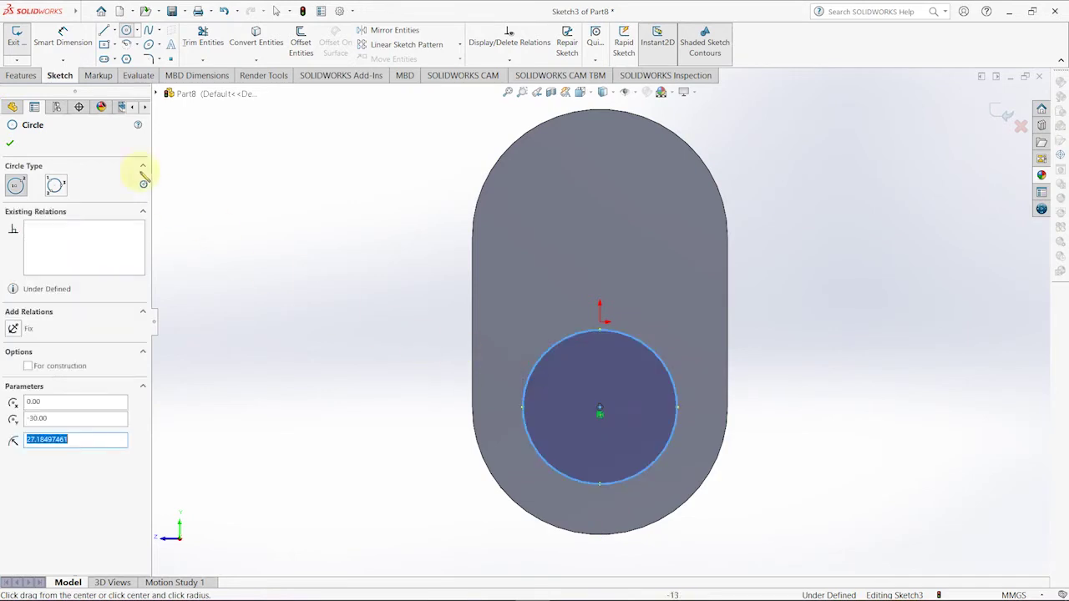
Step: Dimension the lower circle's diameter to 60 mm
left_click(65, 36)
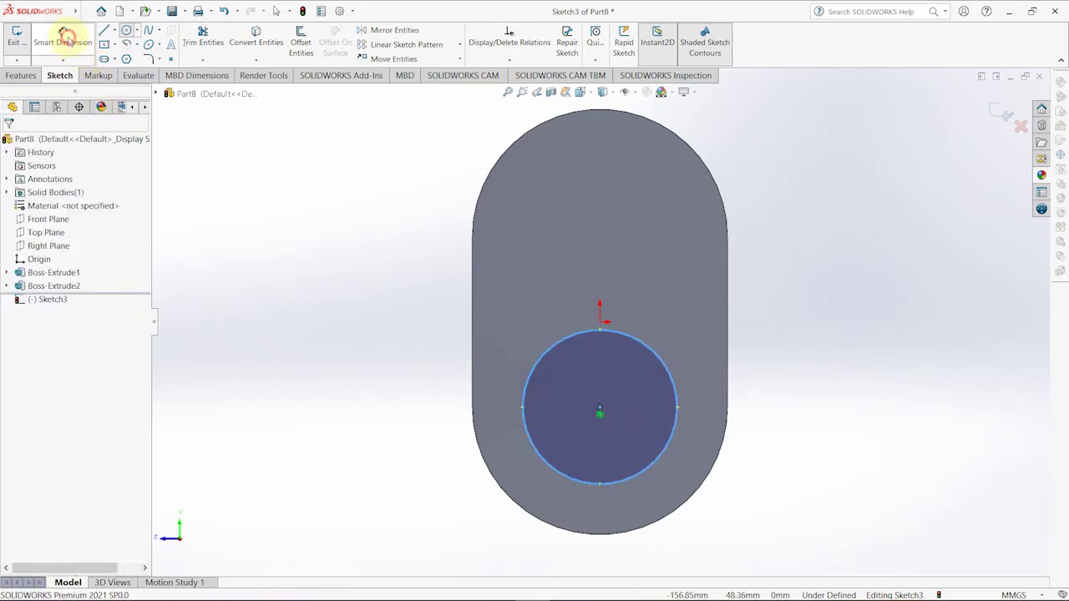
left_click(660, 357)
left_click(785, 394)
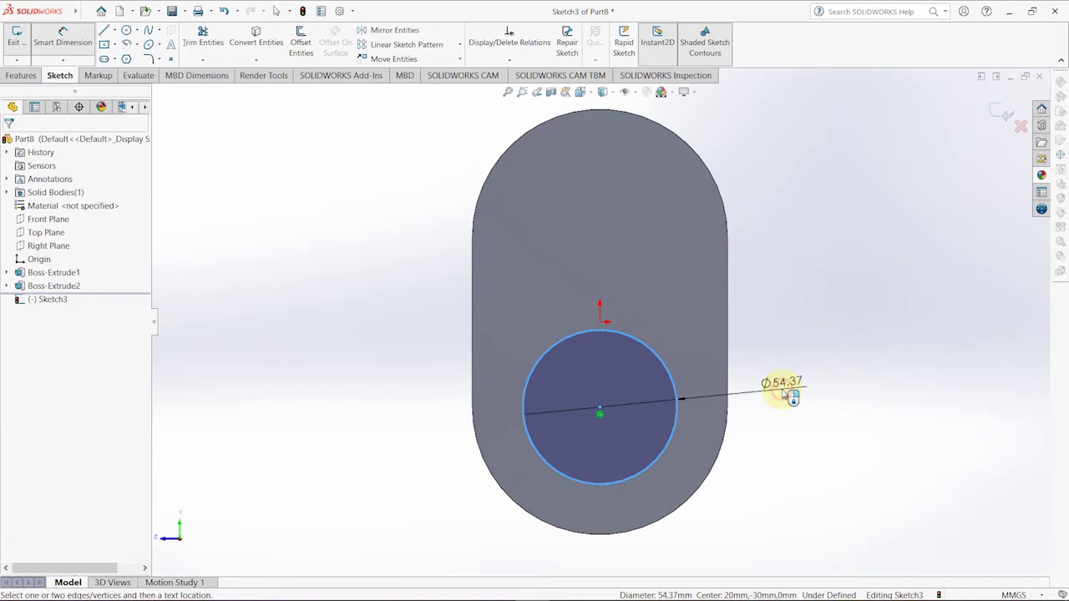
type("60")
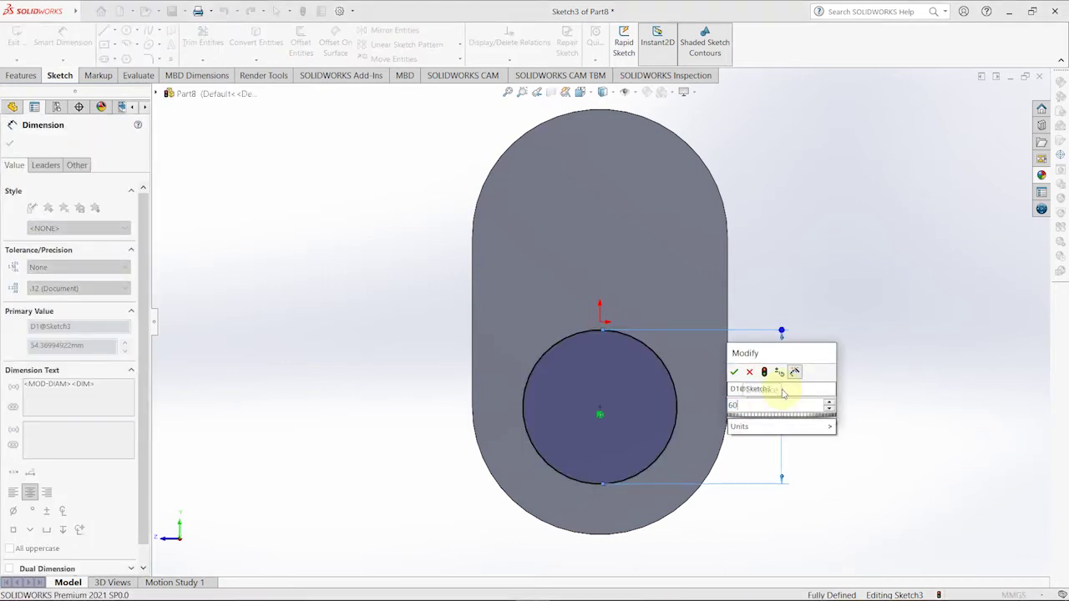
key("Return")
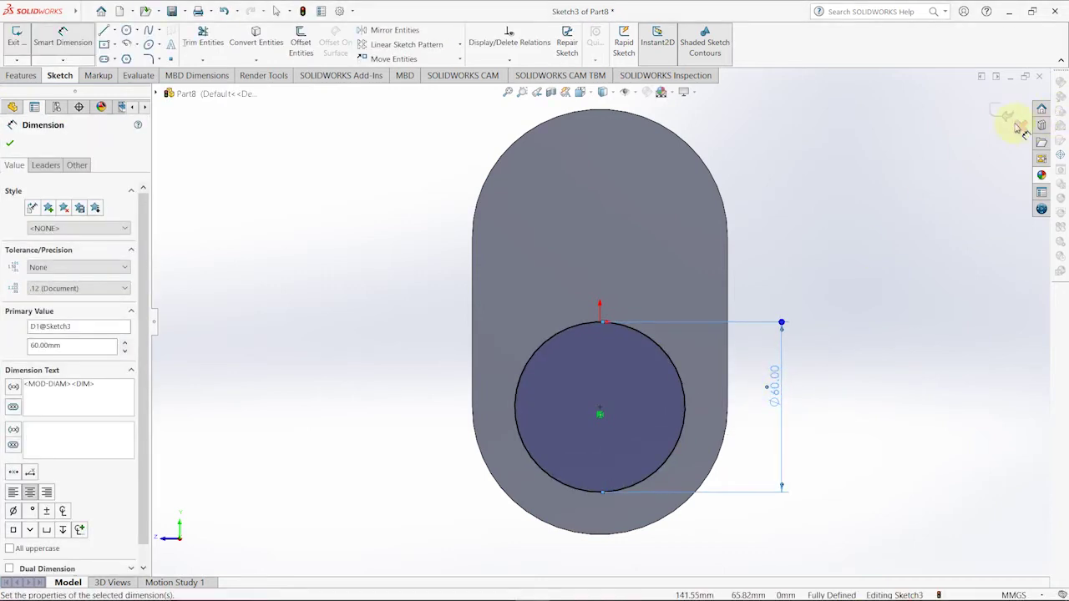
left_click(11, 145)
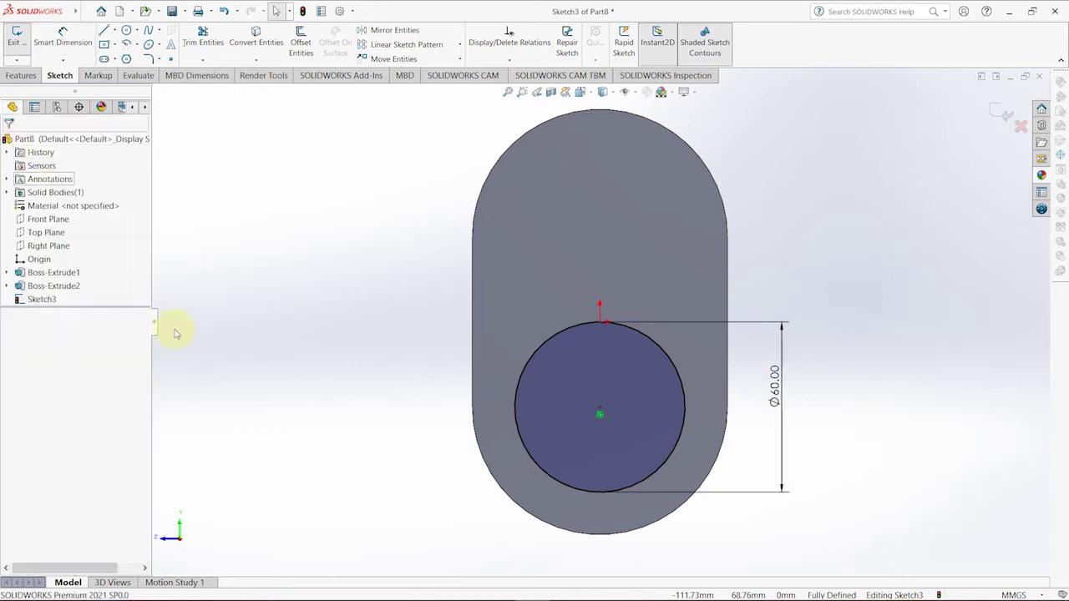
middle_click_drag(297, 385, 334, 387)
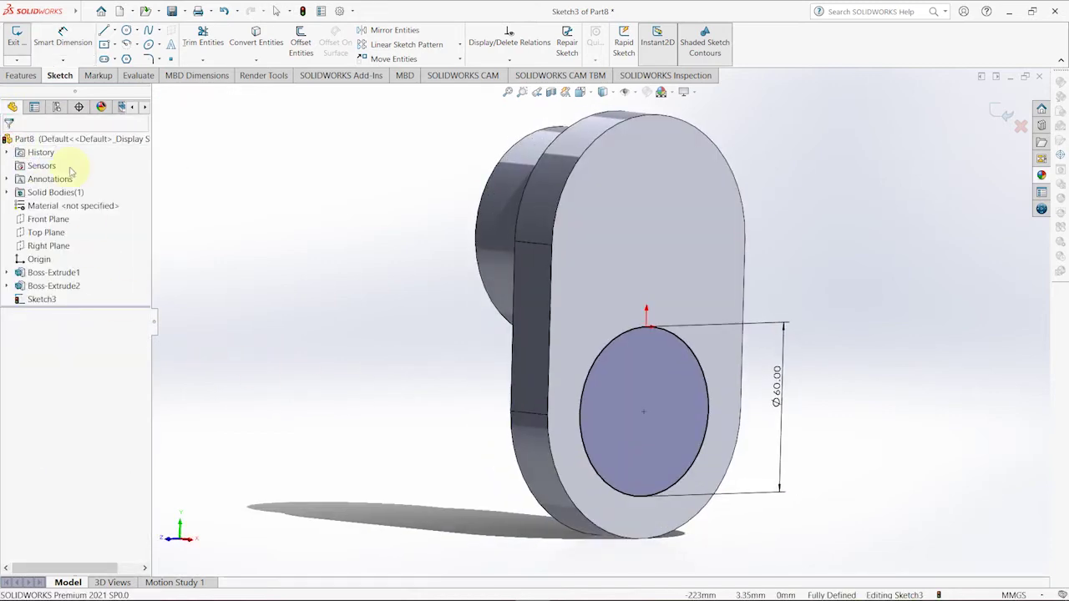
Step: Extrude the Ø60 mm circle 28 mm from the web into a cylindrical boss
left_click(21, 75)
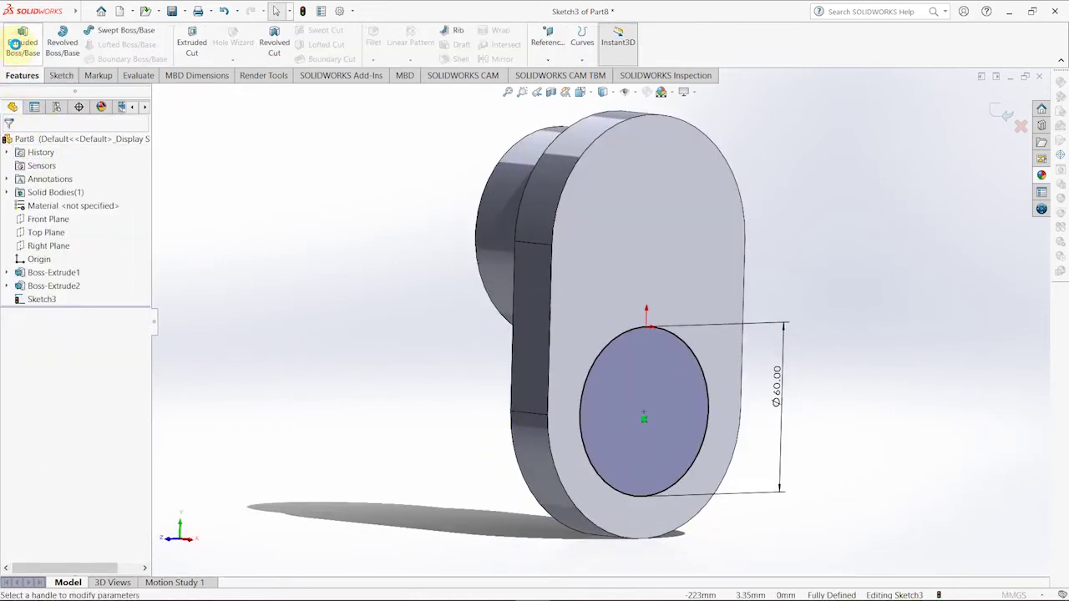
left_click(15, 45)
scroll(65, 275, "down", 2)
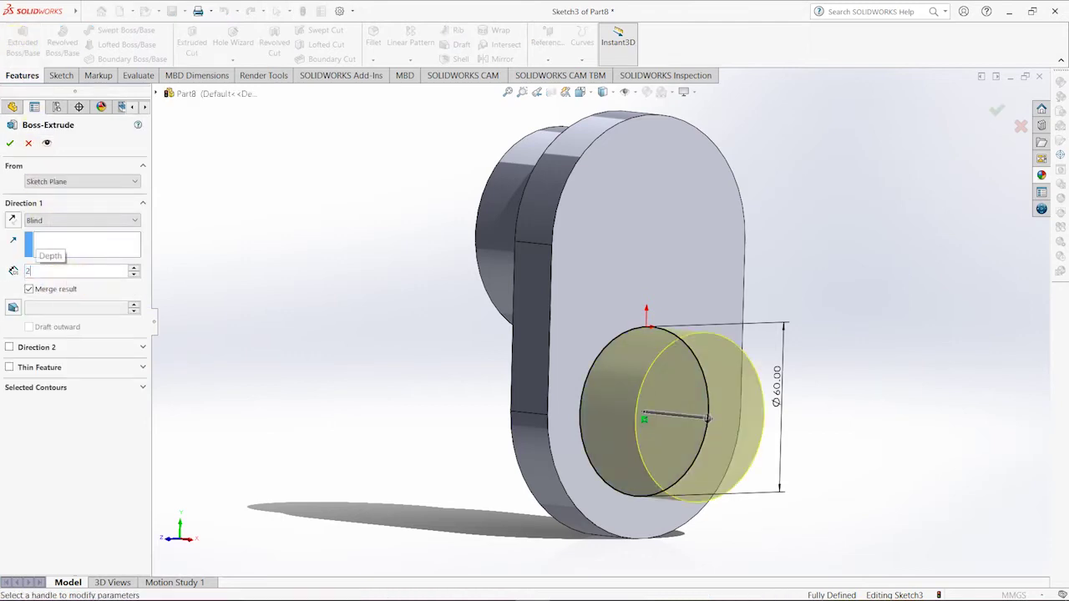
left_click(7, 144)
mouse_move(376, 382)
middle_mouse_down()
mouse_move(432, 387)
mouse_move(419, 397)
mouse_move(381, 389)
mouse_move(321, 334)
middle_mouse_up()
left_click(140, 76)
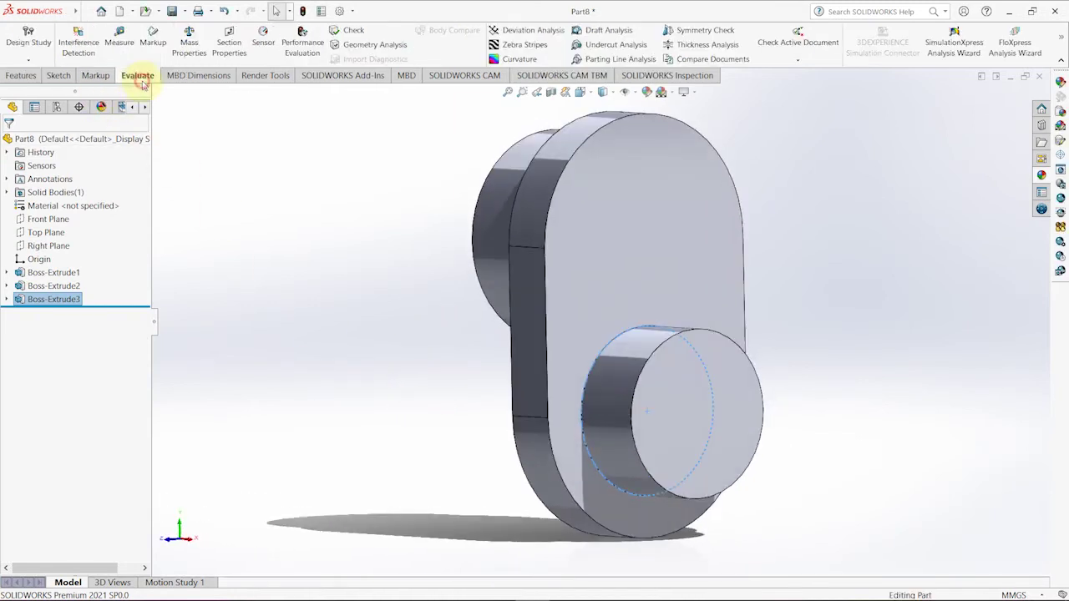
left_click(118, 45)
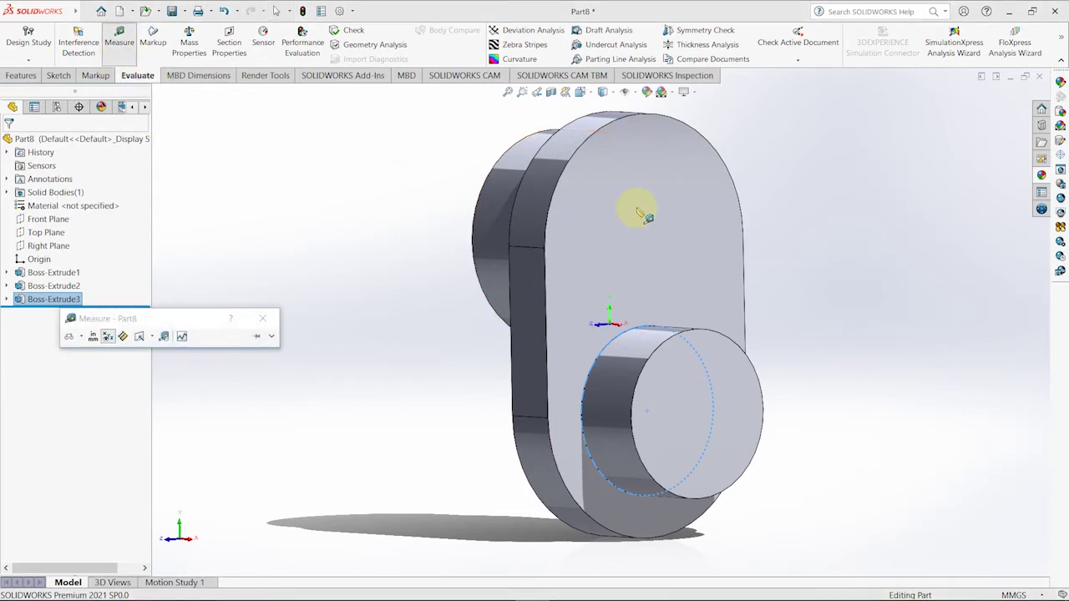
left_click(640, 114)
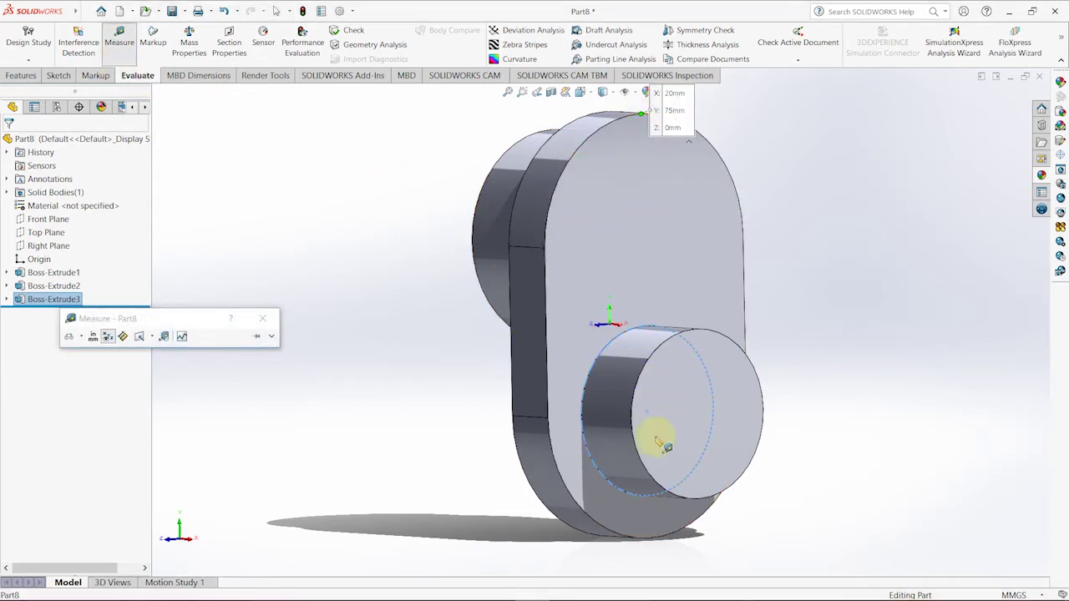
left_click(650, 538)
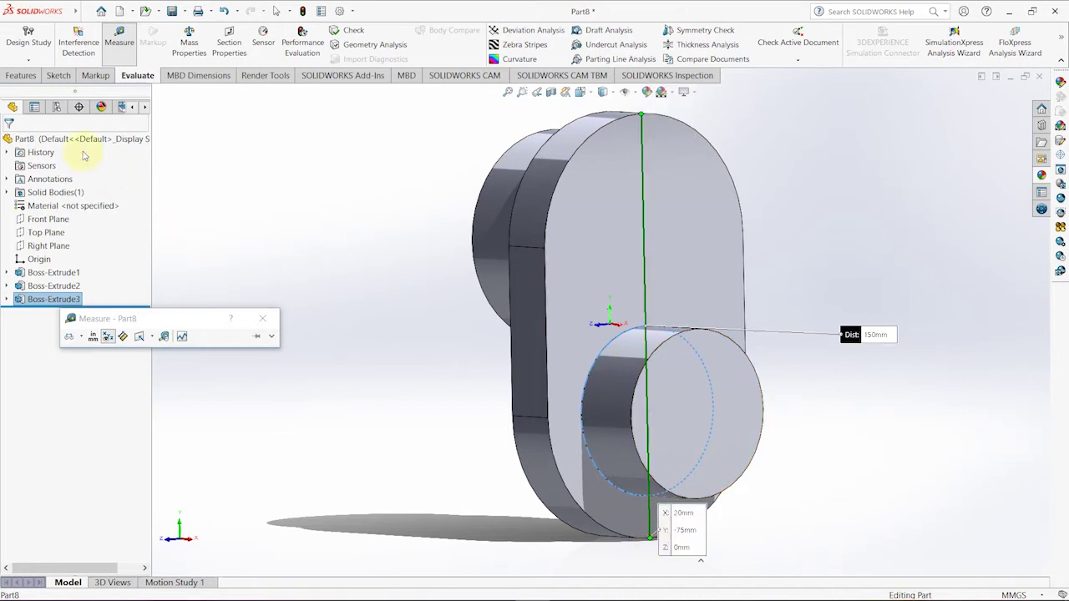
left_click(262, 318)
middle_click_drag(398, 335, 460, 336)
Step: Start a new sketch on the web's side face, viewed normal to it
right_click(613, 298)
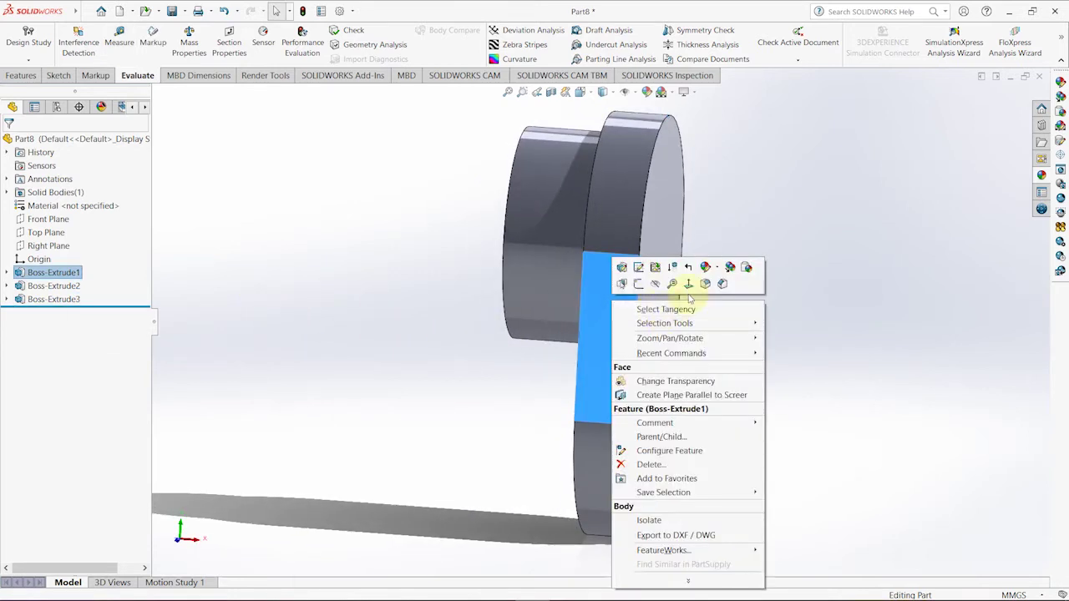
left_click(689, 285)
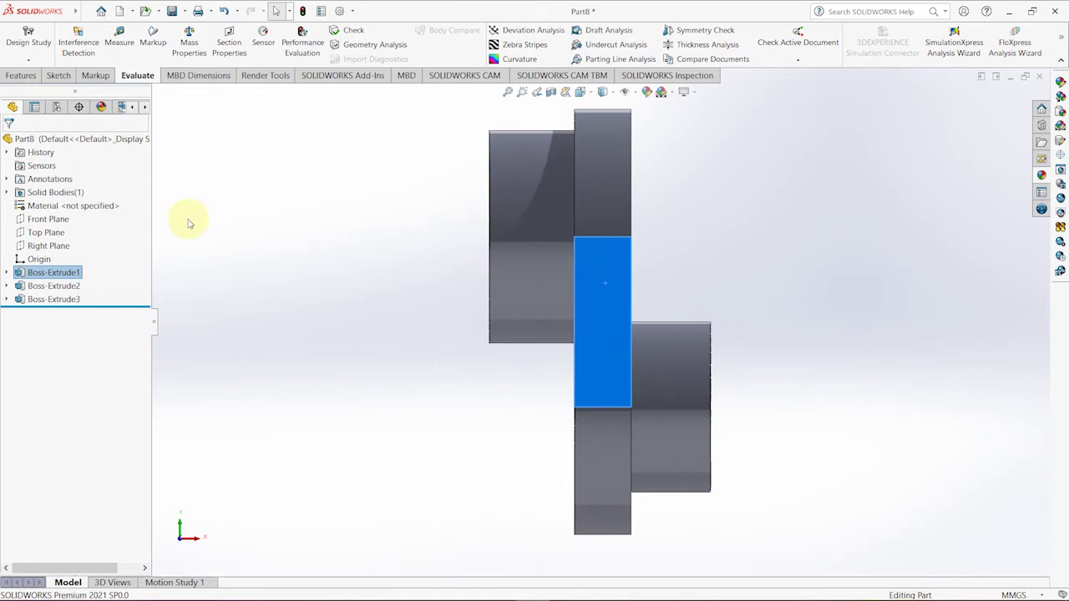
left_click(57, 76)
left_click(17, 35)
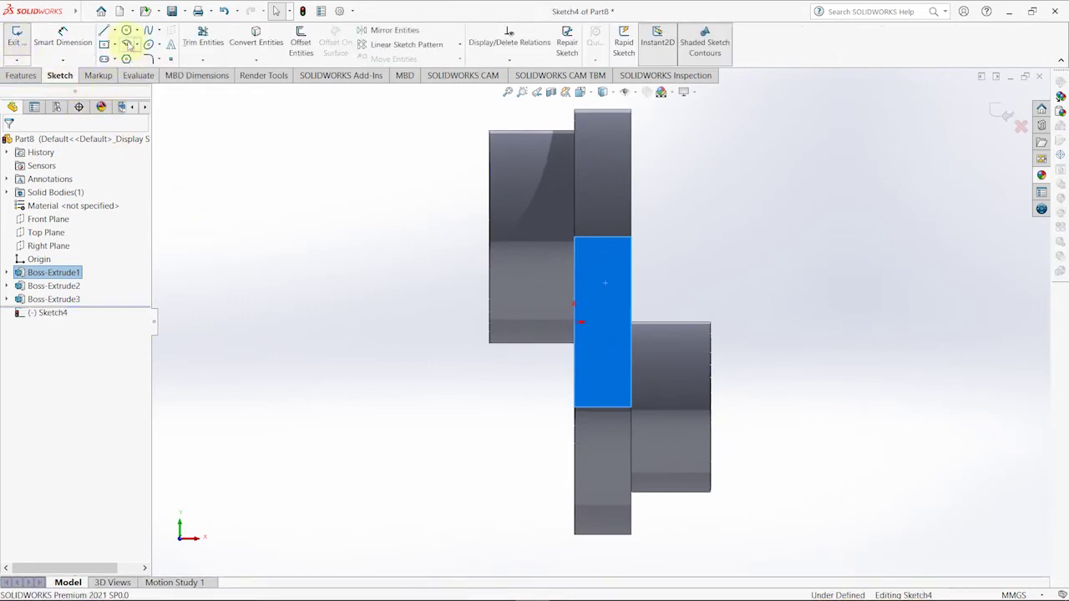
Step: Draw a closed triangle of lines at the web's top end
left_click(104, 30)
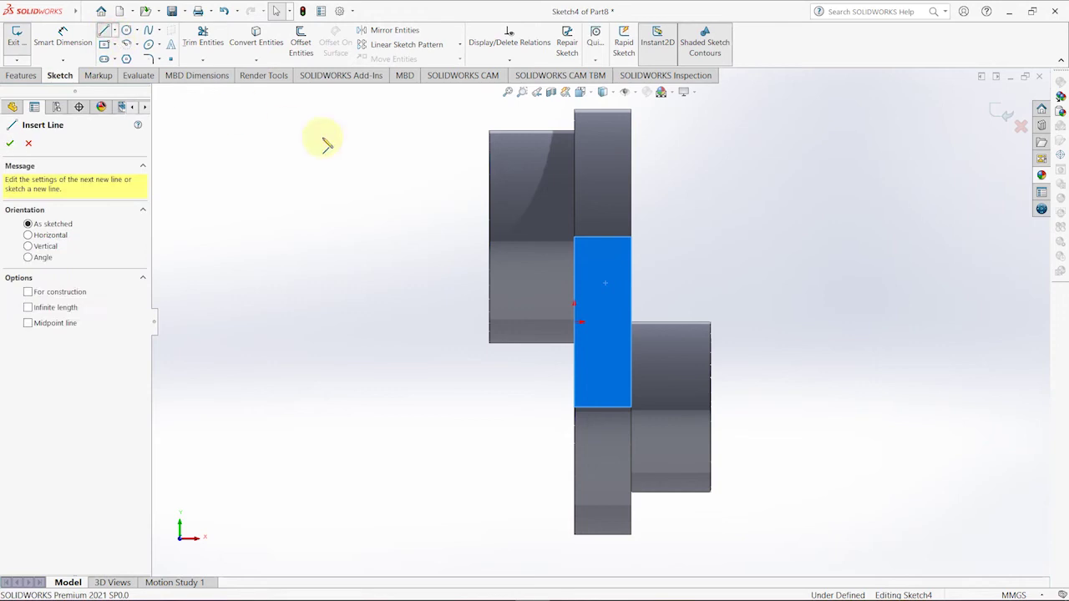
left_click(602, 111)
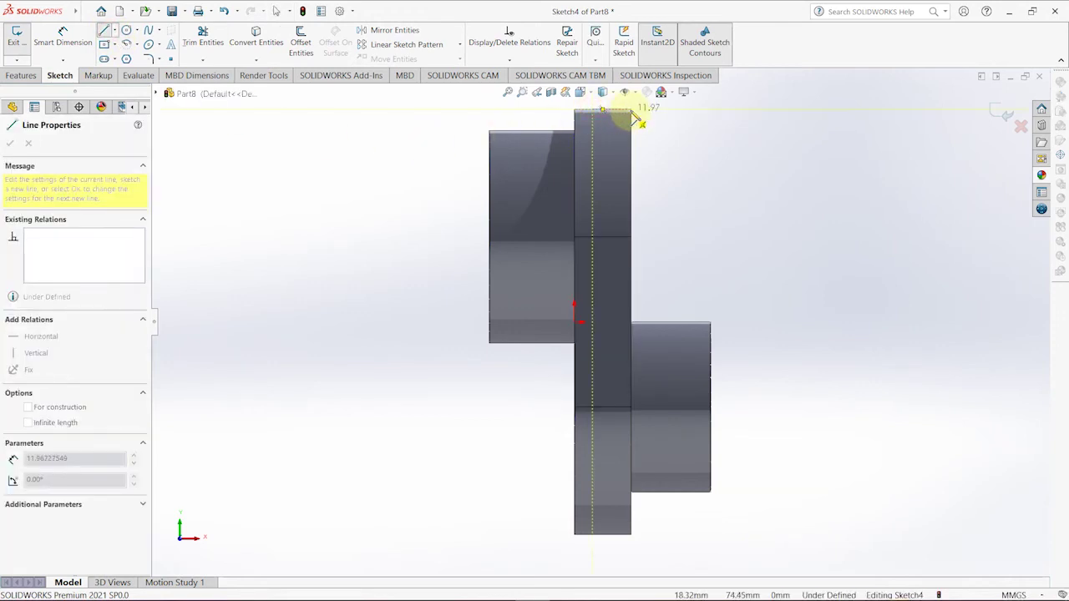
left_click(631, 115)
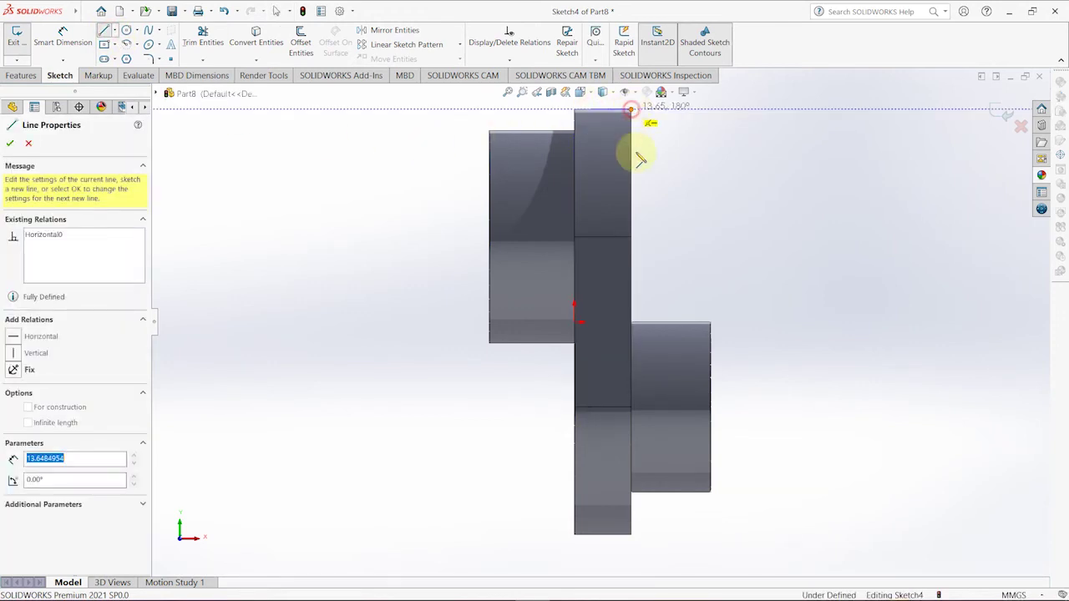
left_click(631, 253)
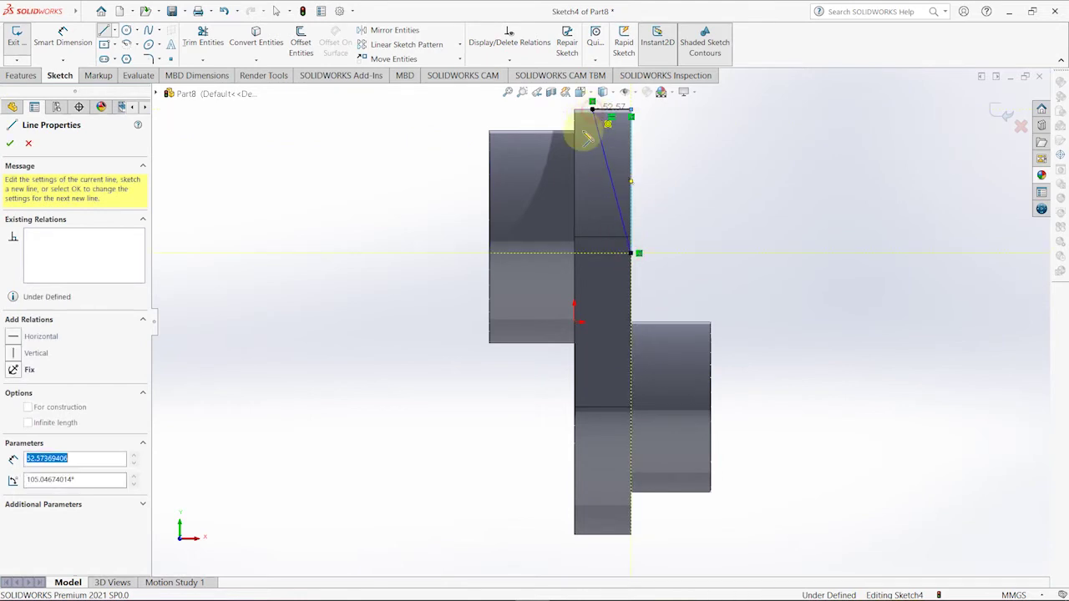
left_click(587, 136)
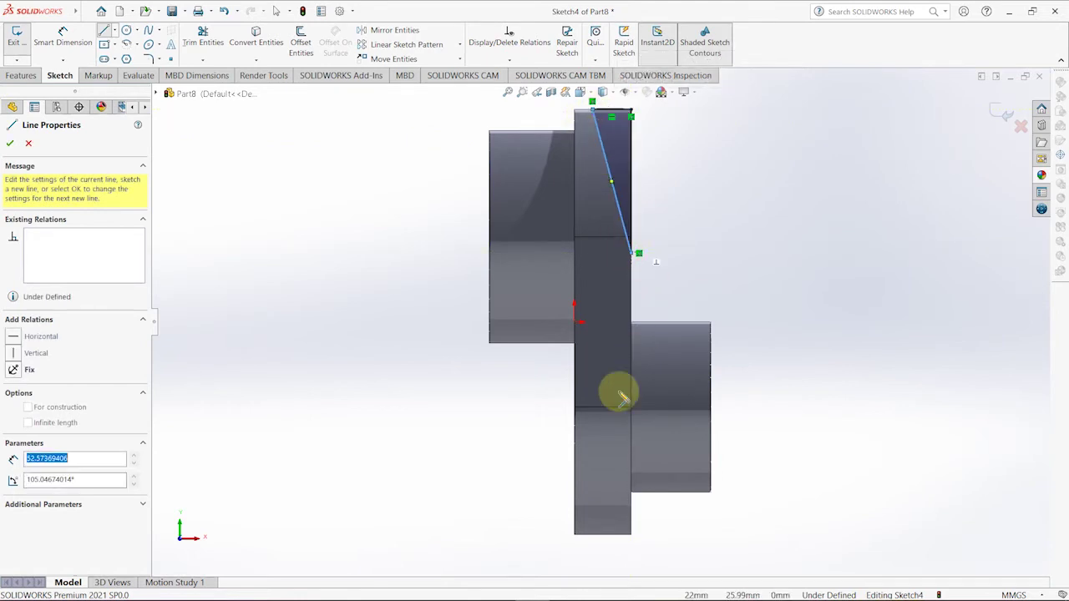
Step: Draw a second closed triangle at the web's bottom end
left_click(592, 532)
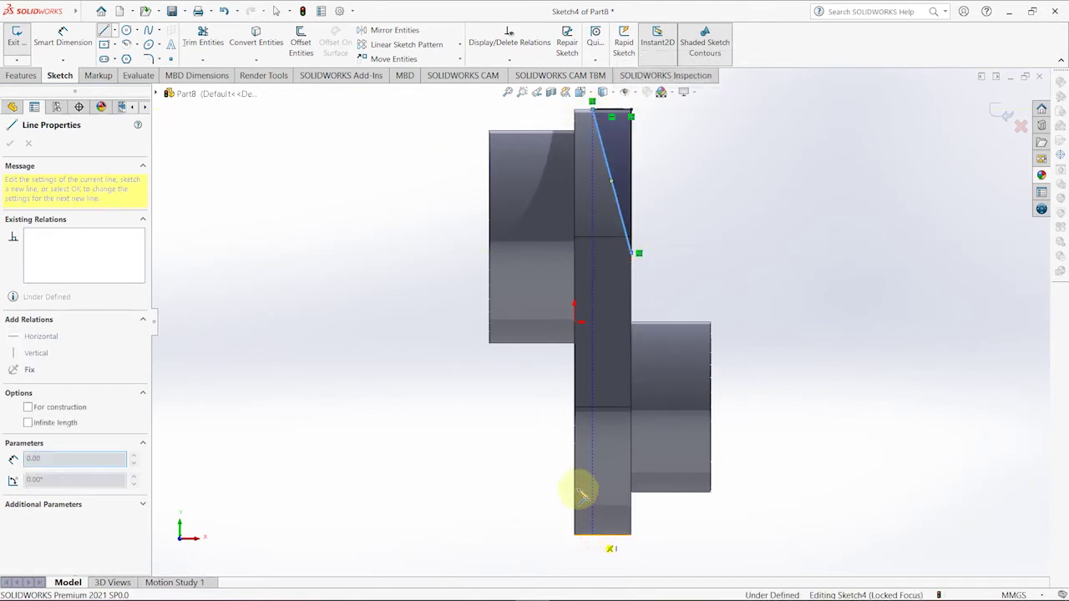
left_click(579, 423)
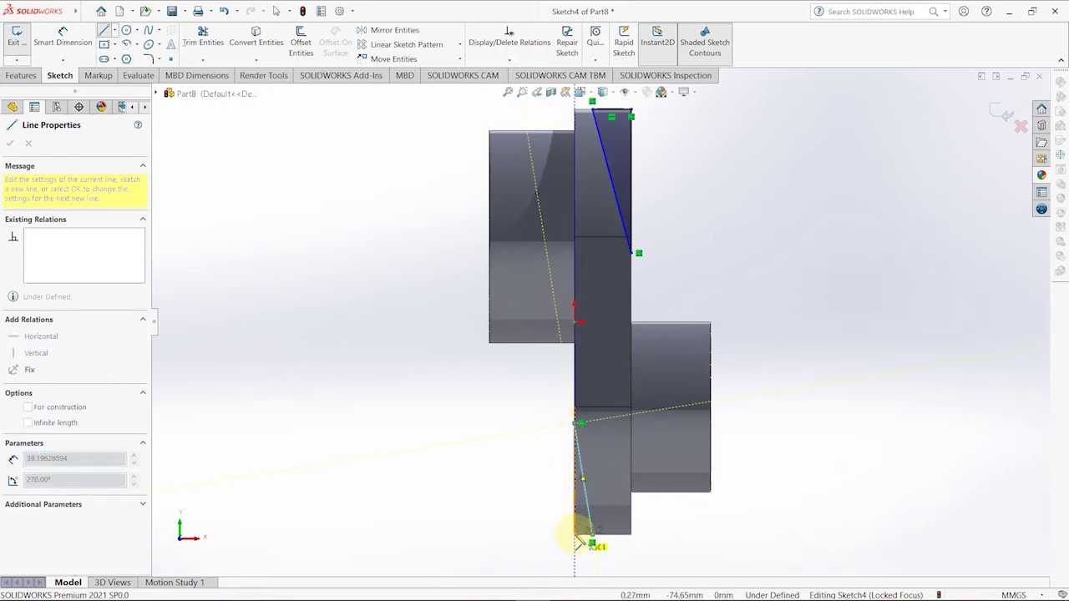
left_click(576, 542)
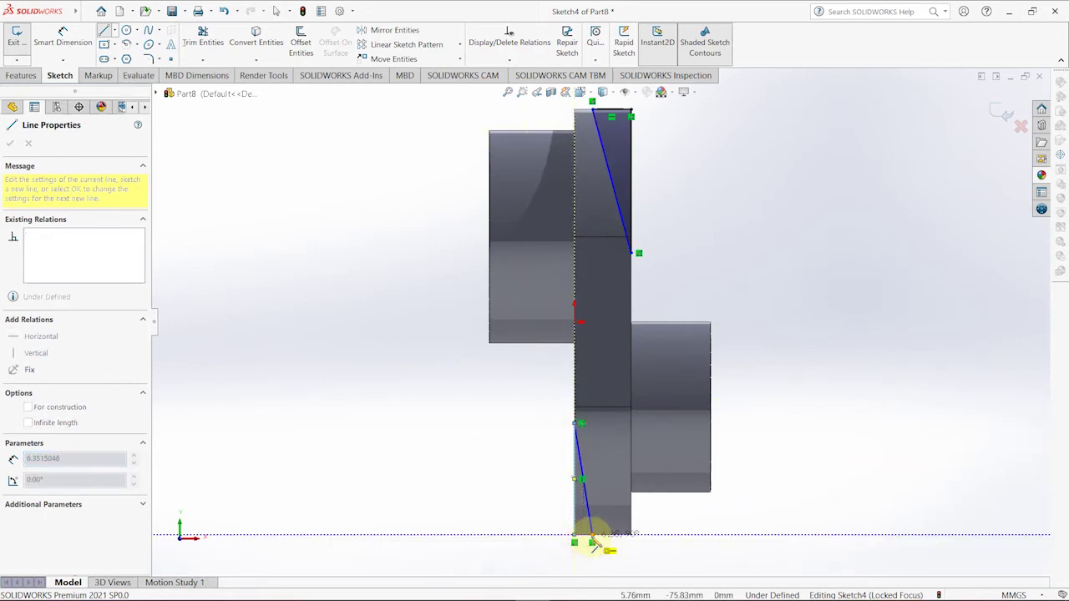
left_click(593, 542)
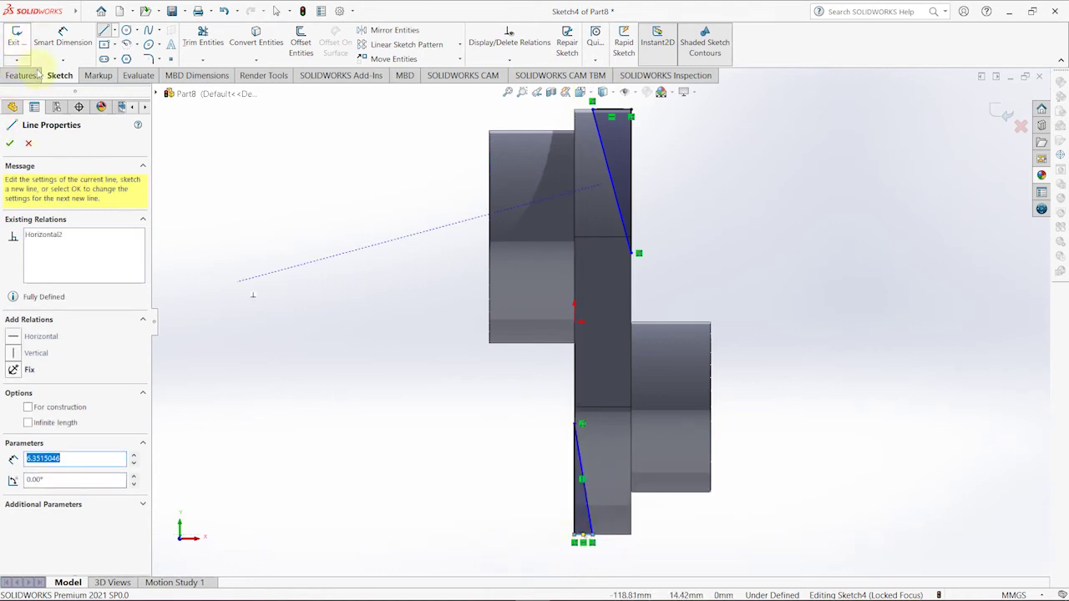
left_click(55, 44)
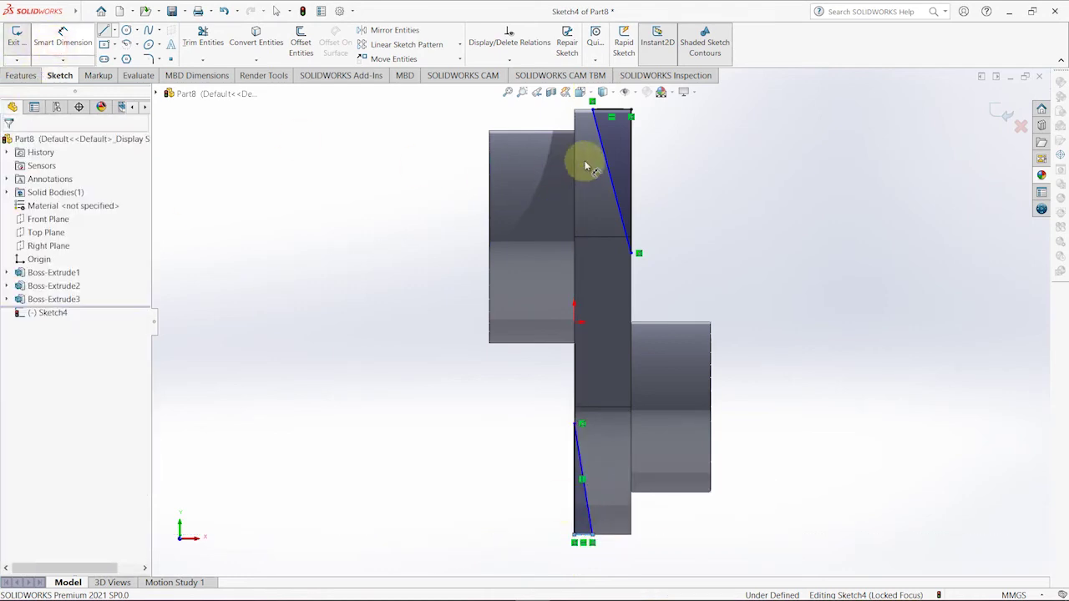
Step: Dimension the top triangle 14 mm wide and 45 mm tall
left_click(618, 111)
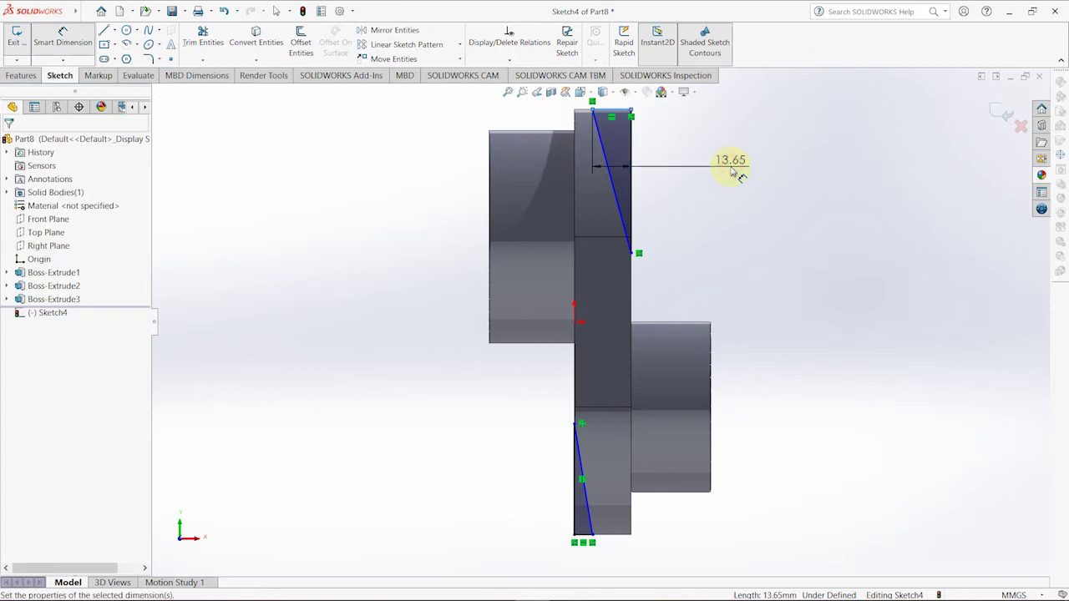
left_click(732, 171)
type("14")
key("Return")
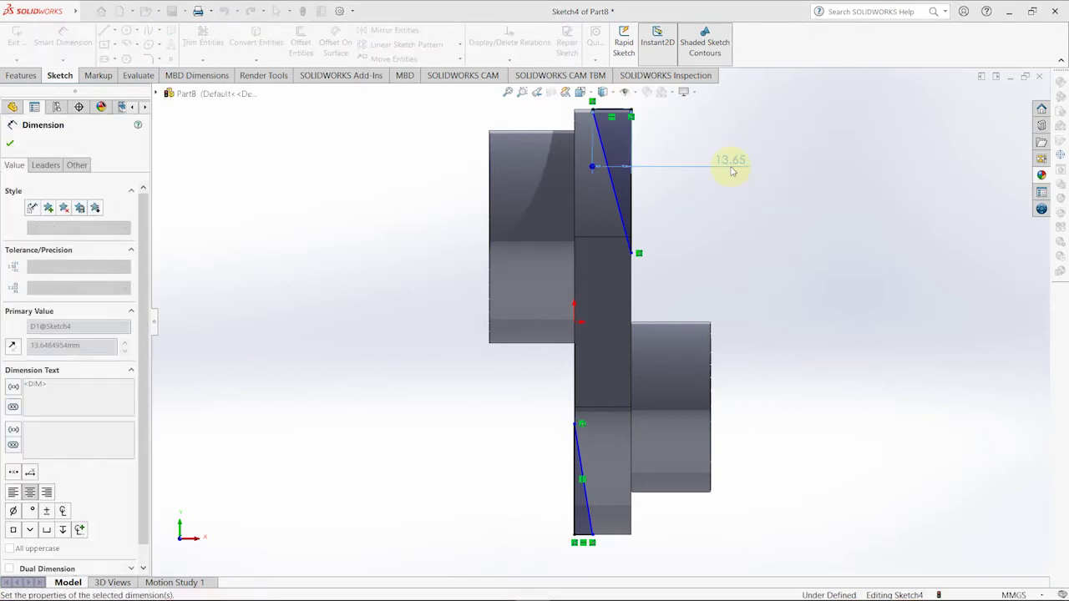
left_click(631, 184)
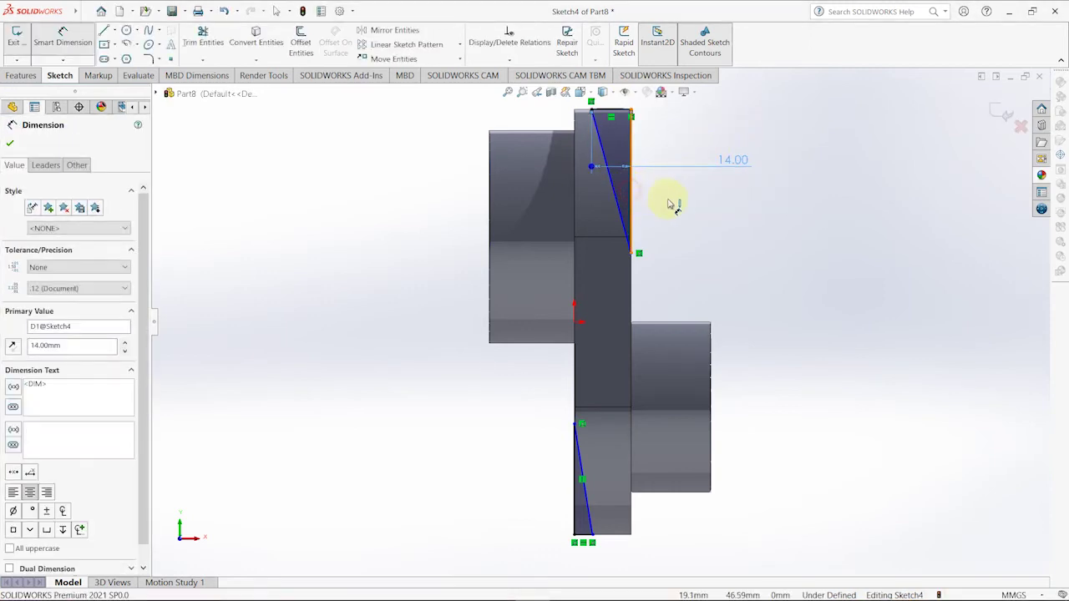
left_click(673, 207)
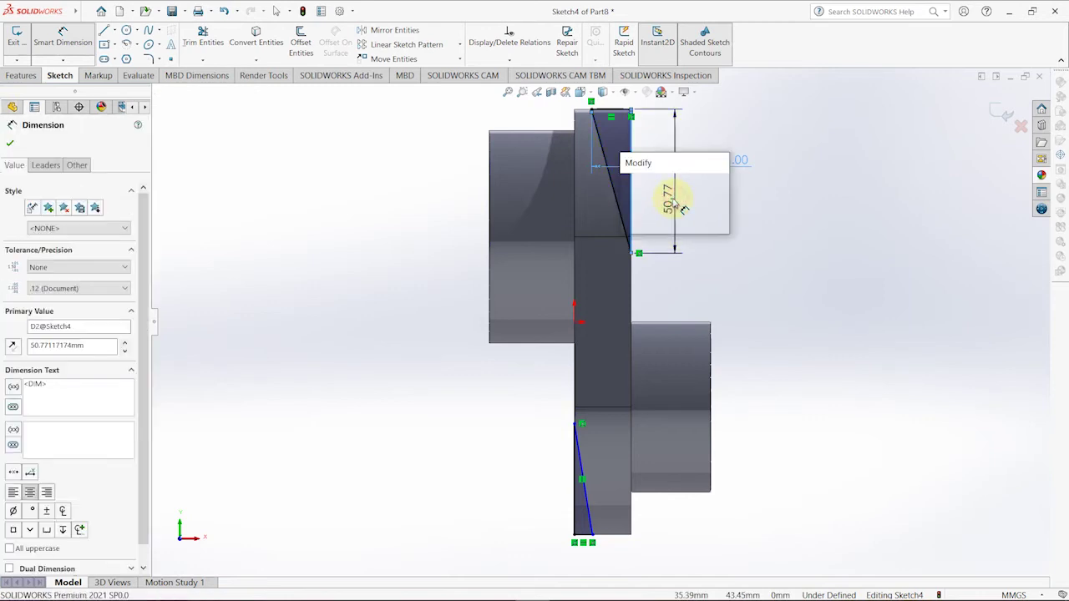
type("45")
key("Return")
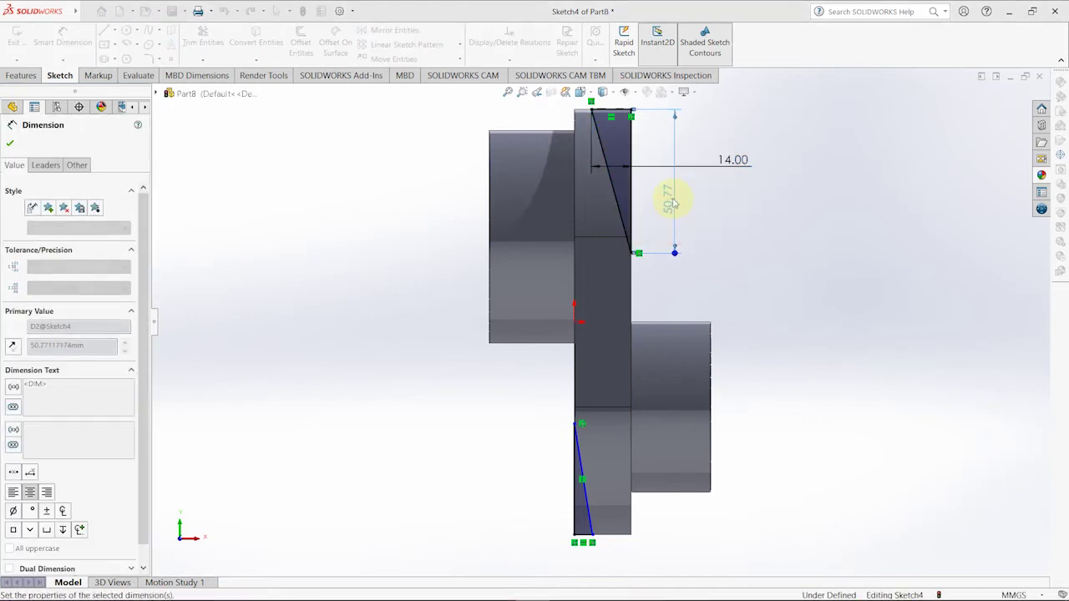
Step: Dimension the lower triangle 14 mm wide and 45 mm tall, fully defining the sketch
left_click(567, 549)
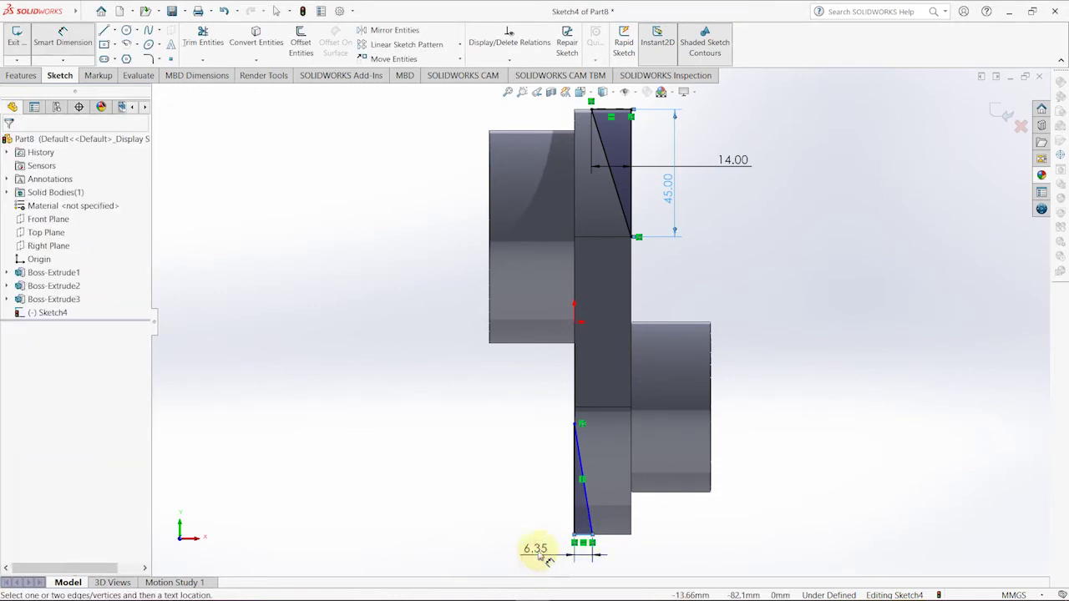
left_click(537, 554)
type("14")
key("Return")
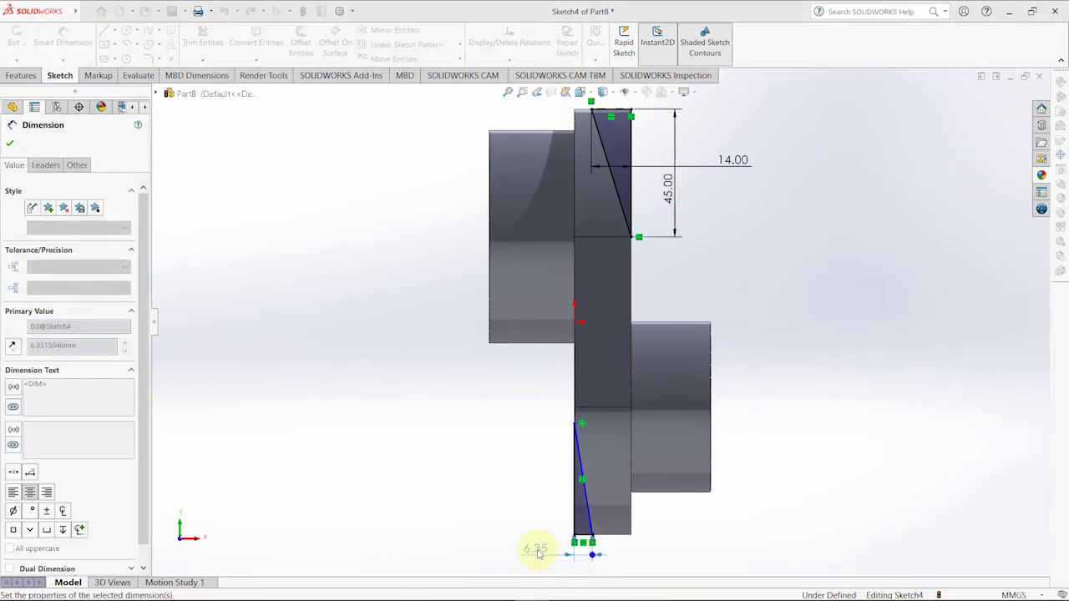
left_click(575, 499)
left_click(517, 497)
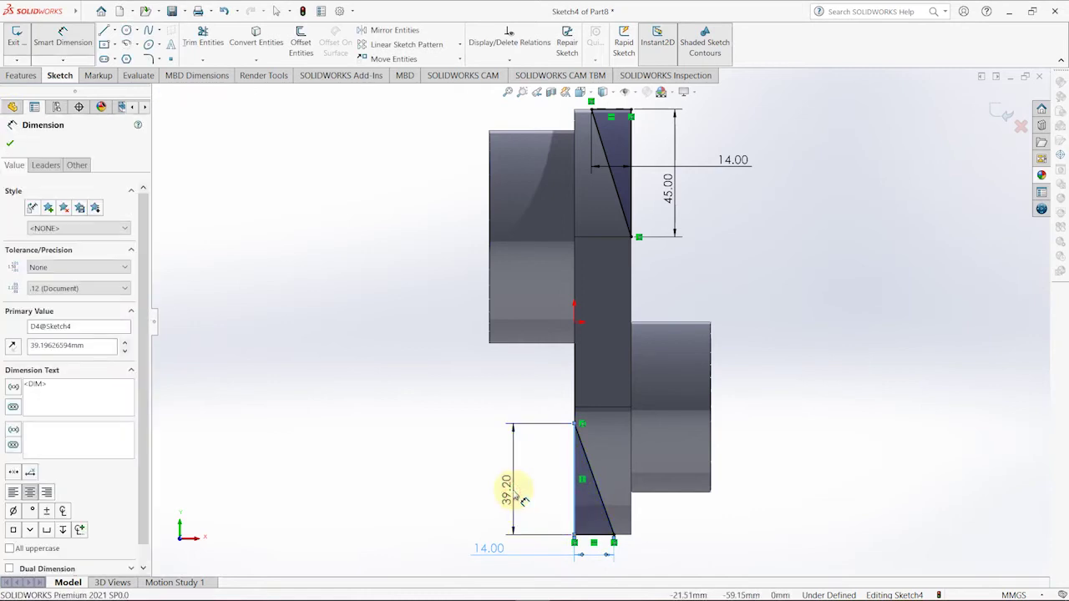
type("45")
key("Return")
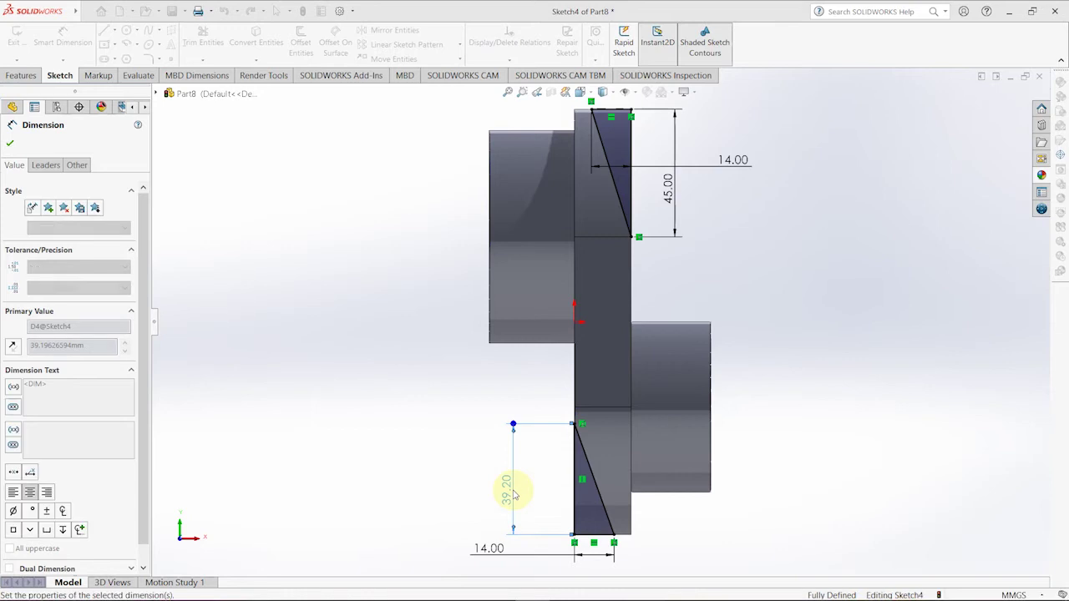
left_click(8, 145)
left_click(22, 75)
Step: Cut both triangular profiles 107 mm deep to chamfer the web's top and bottom ends
left_click(184, 48)
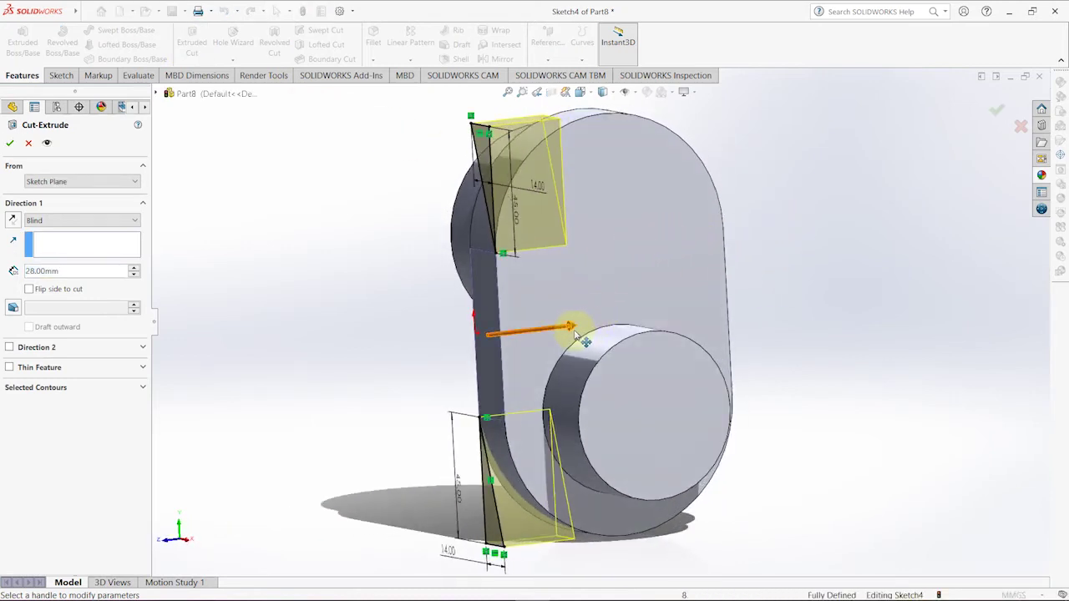
left_click_drag(572, 328, 770, 304)
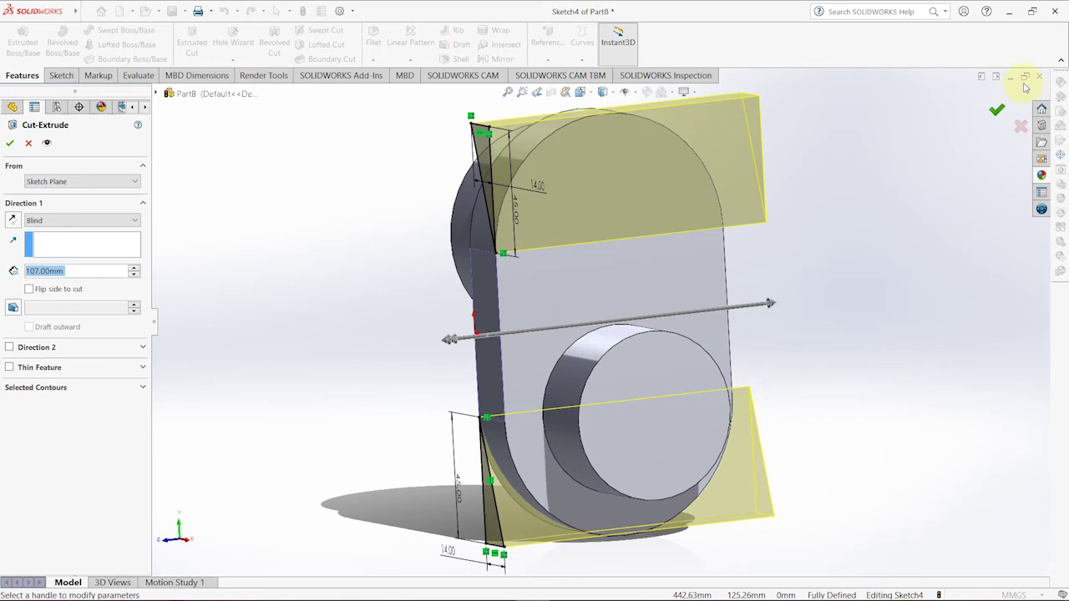
left_click(997, 108)
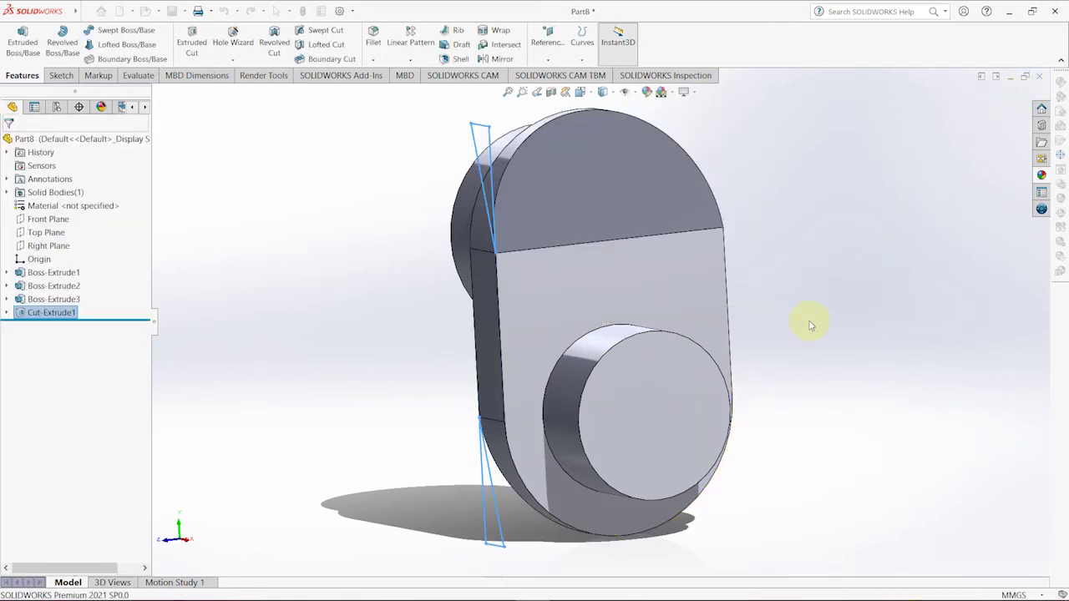
mouse_move(783, 328)
middle_mouse_down()
mouse_move(878, 279)
mouse_move(883, 322)
middle_mouse_up()
scroll(800, 338, "up", 3)
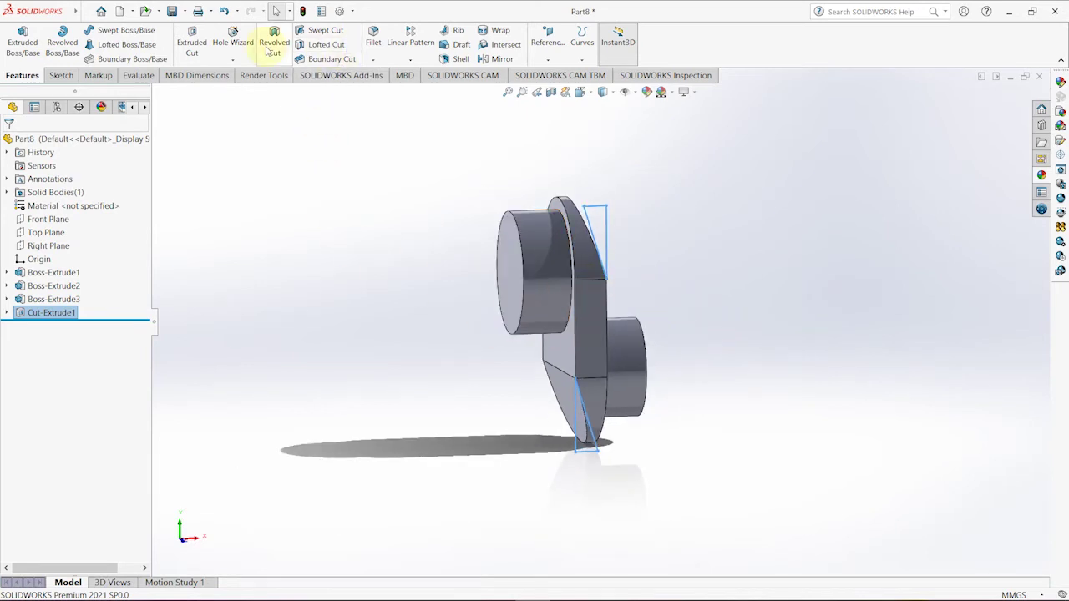
Step: Fillet both shafts' circular base edges at the web with a 5 mm radius
left_click(374, 37)
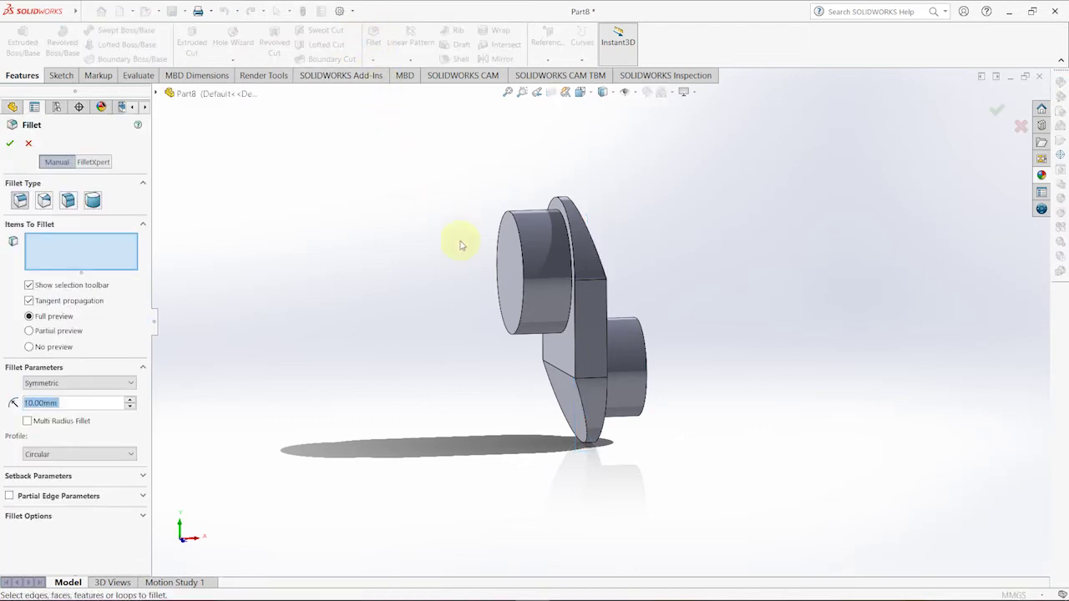
left_click(567, 316)
middle_click_drag(762, 361, 716, 358)
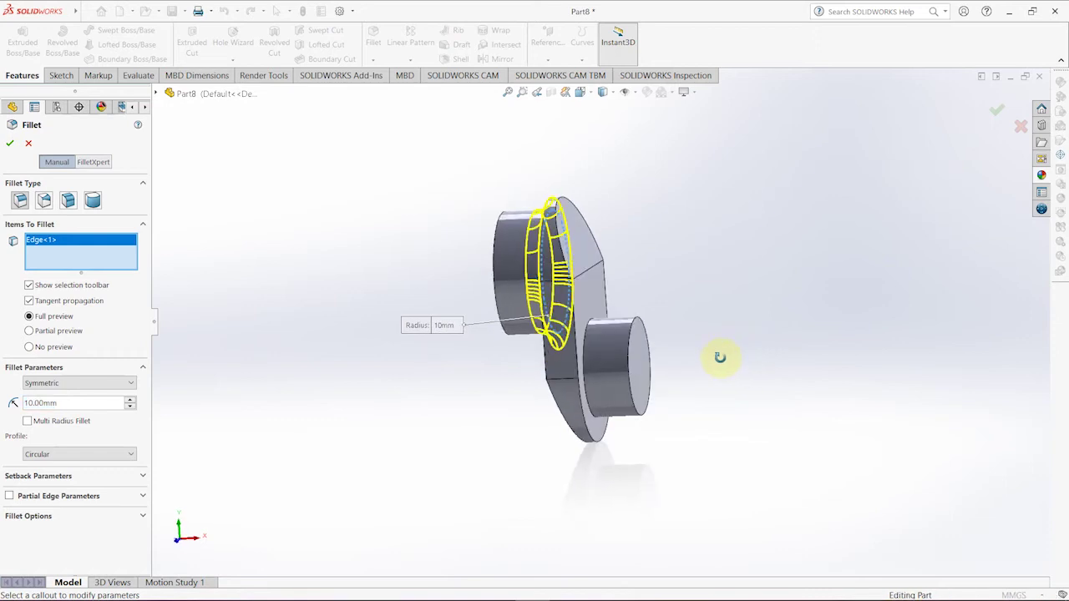
left_click(589, 348)
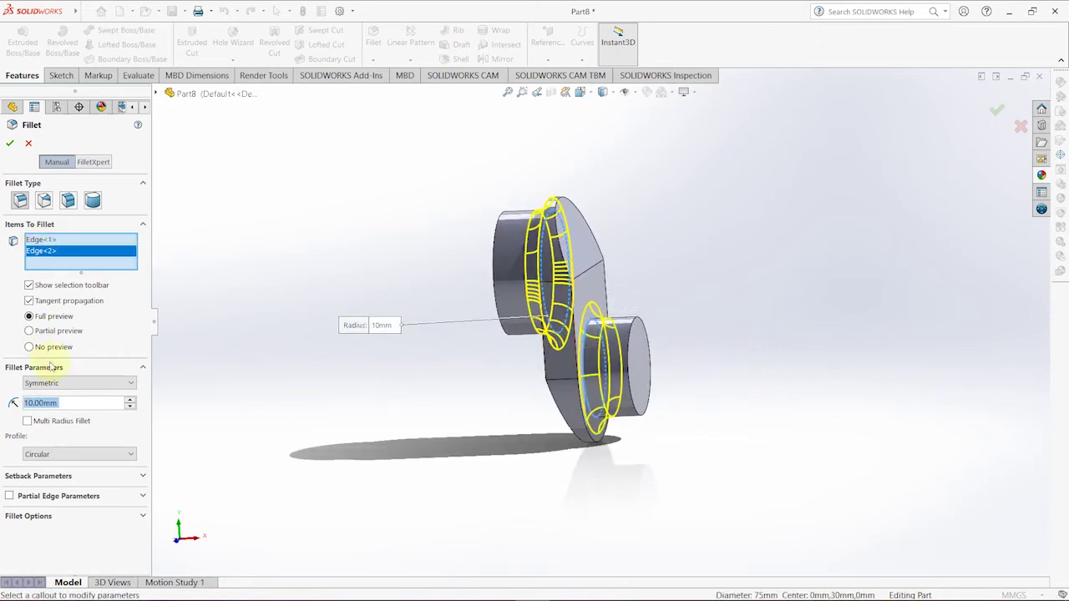
type("5")
key("Return")
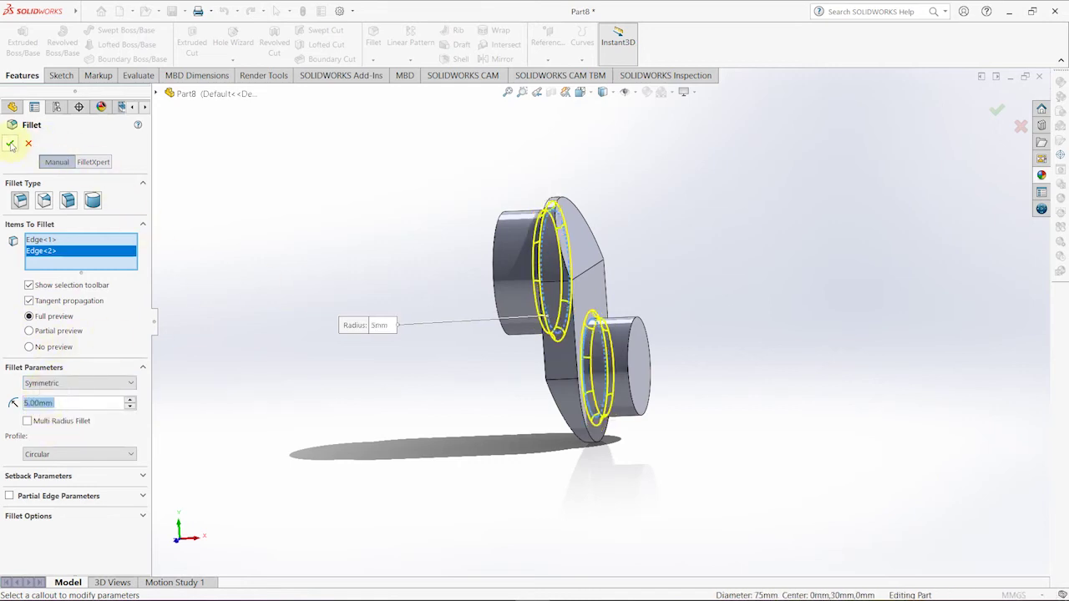
left_click(11, 145)
mouse_move(310, 245)
middle_mouse_down()
mouse_move(389, 230)
mouse_move(363, 187)
mouse_move(343, 234)
mouse_move(282, 223)
middle_mouse_up()
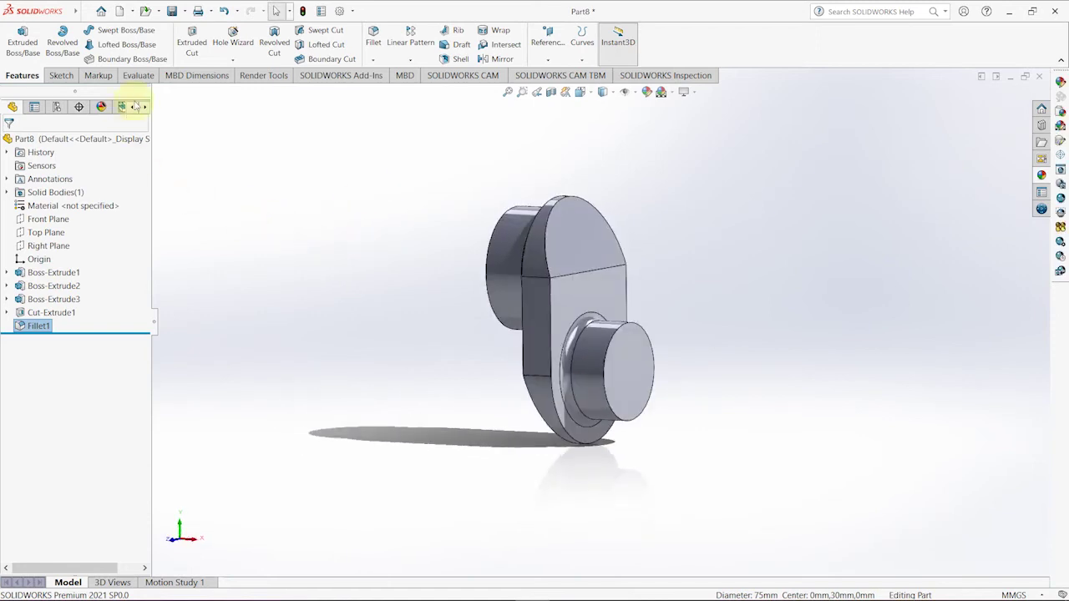
Step: Fillet the web's top and bottom end faces at 2 mm, removing a stray shaft edge
left_click(588, 243)
mouse_move(440, 357)
middle_mouse_down()
mouse_move(494, 342)
mouse_move(548, 346)
middle_mouse_up()
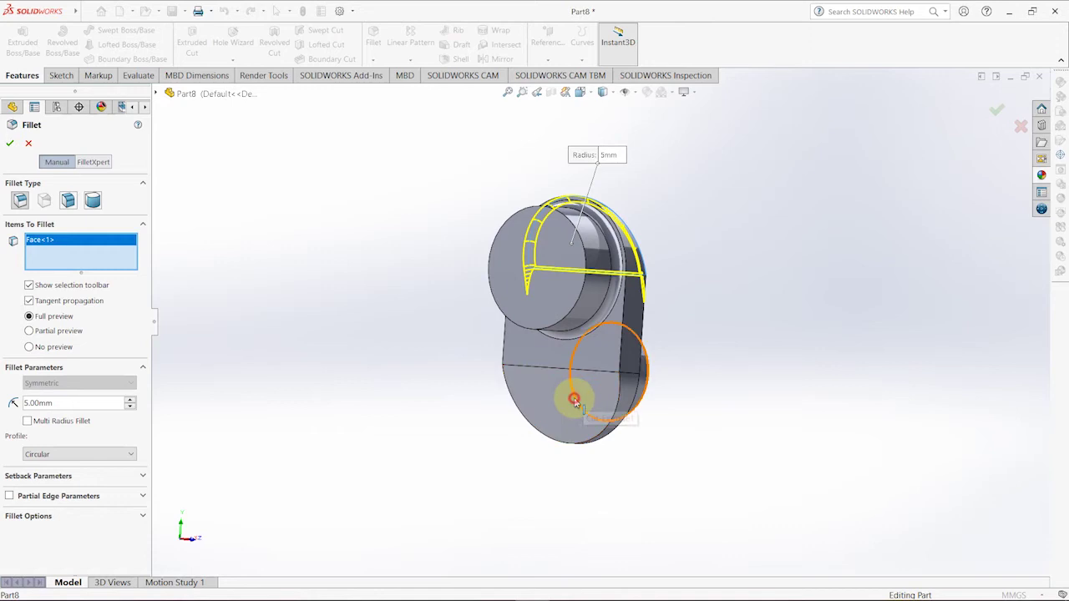
left_click(574, 401)
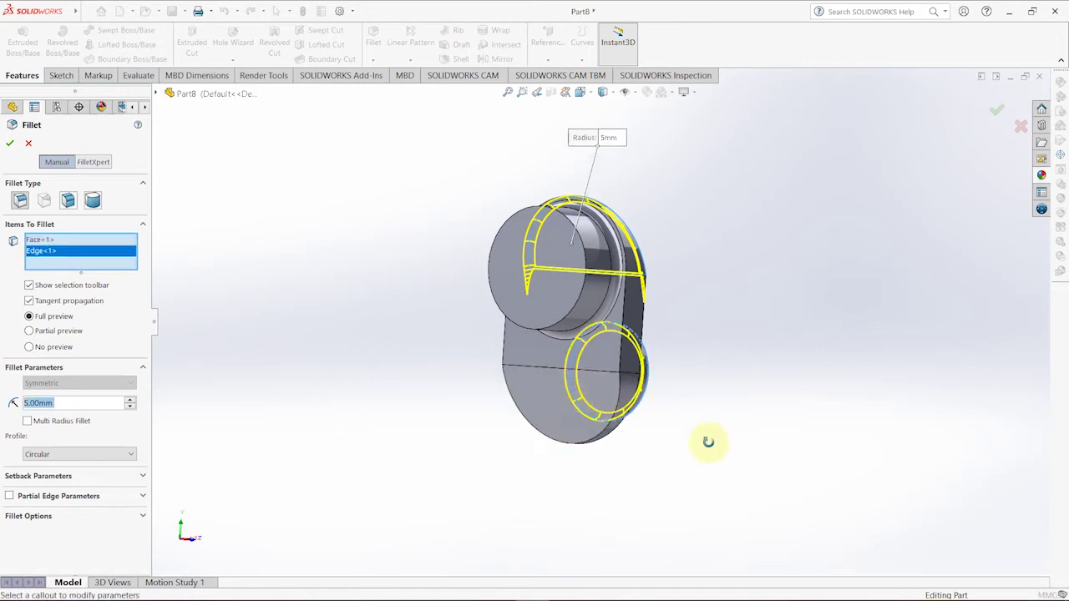
middle_click_drag(709, 442, 693, 443)
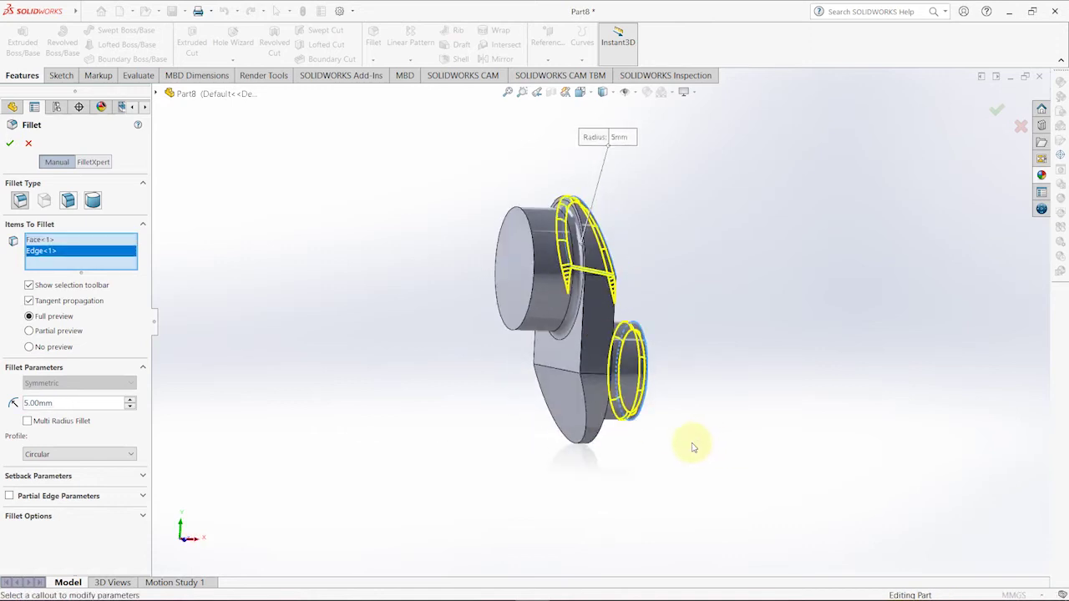
right_click(39, 254)
left_click(49, 272)
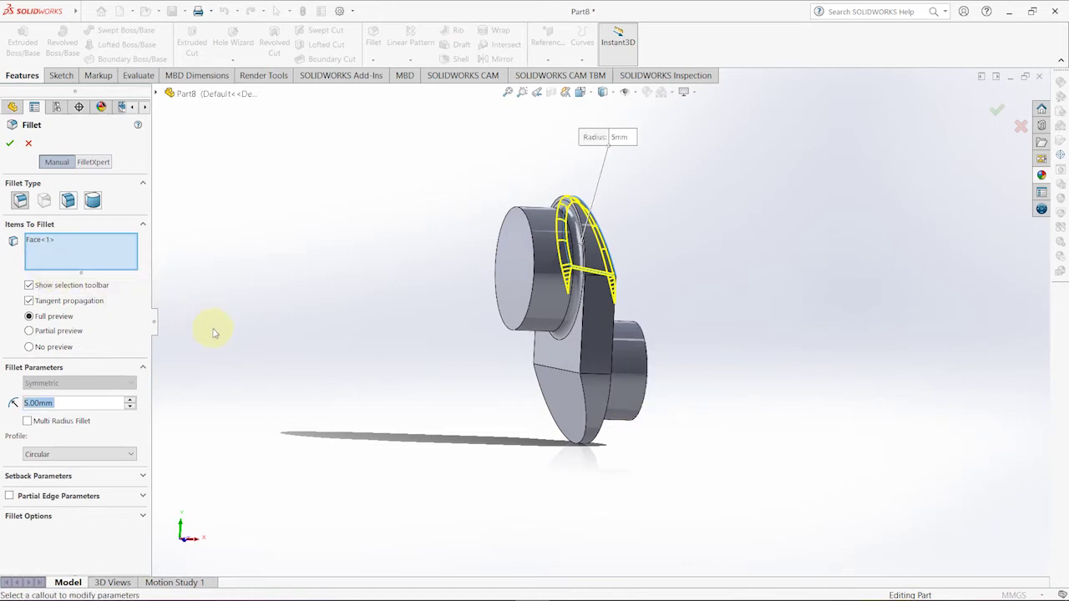
middle_click_drag(213, 334, 270, 329)
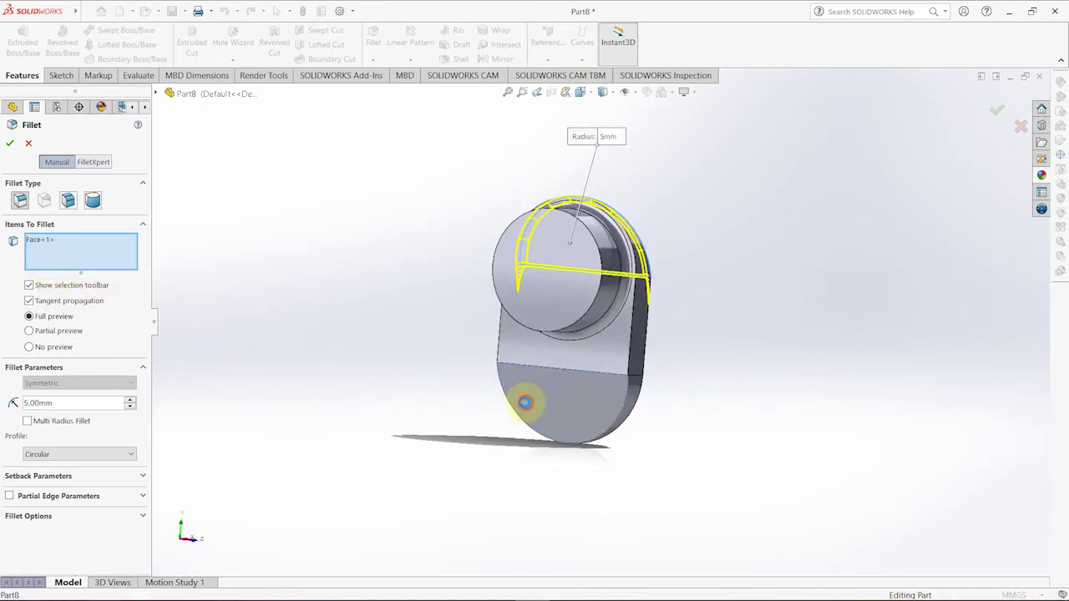
left_click(525, 402)
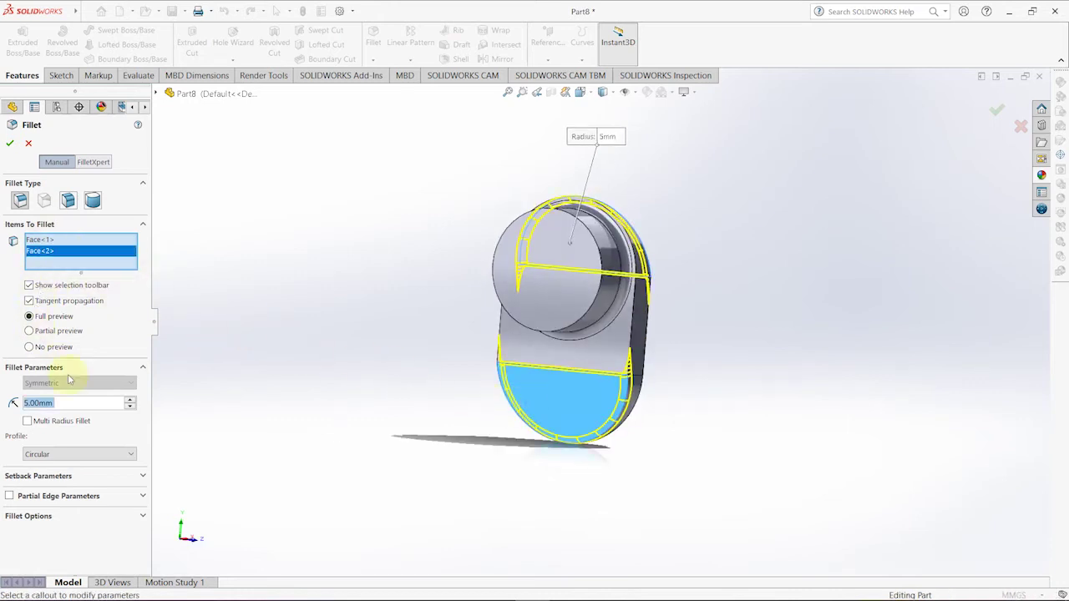
type("2")
key("Return")
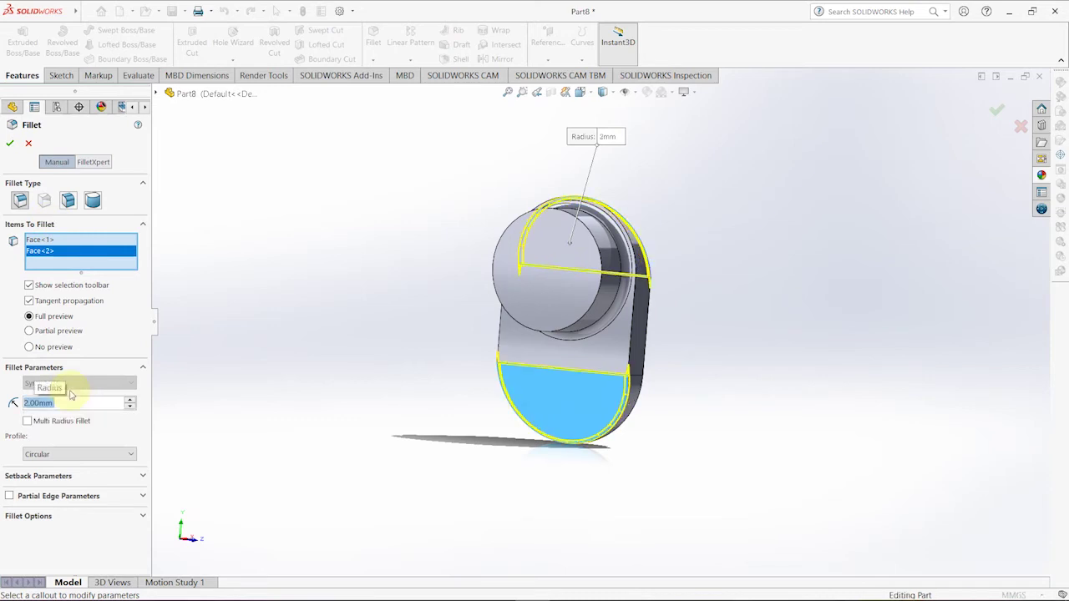
left_click(10, 146)
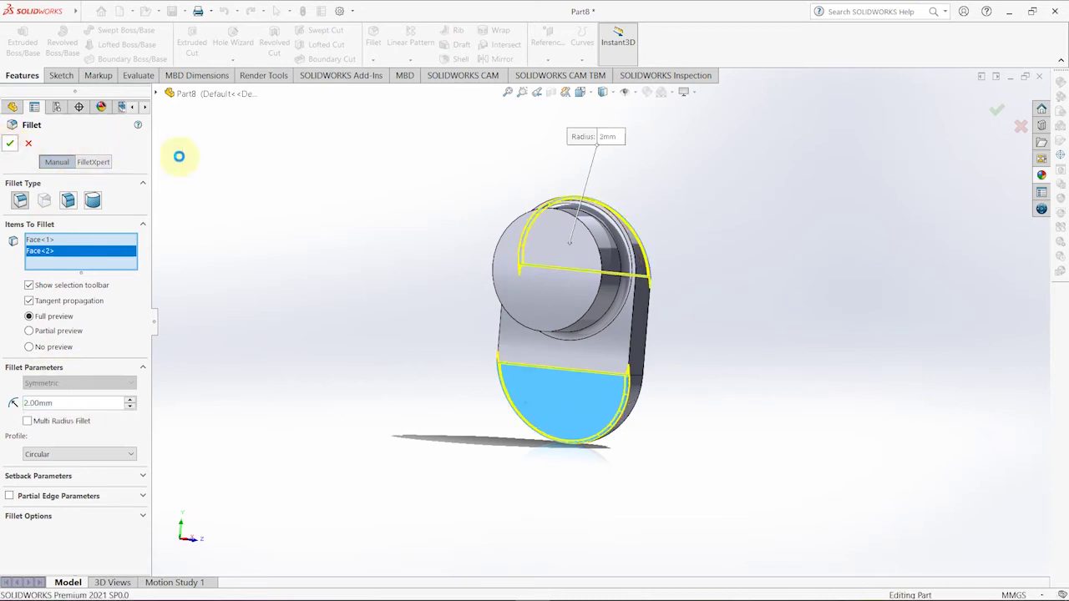
mouse_move(270, 208)
middle_mouse_down()
mouse_move(179, 205)
mouse_move(226, 222)
mouse_move(214, 230)
mouse_move(317, 239)
mouse_move(289, 242)
middle_mouse_up()
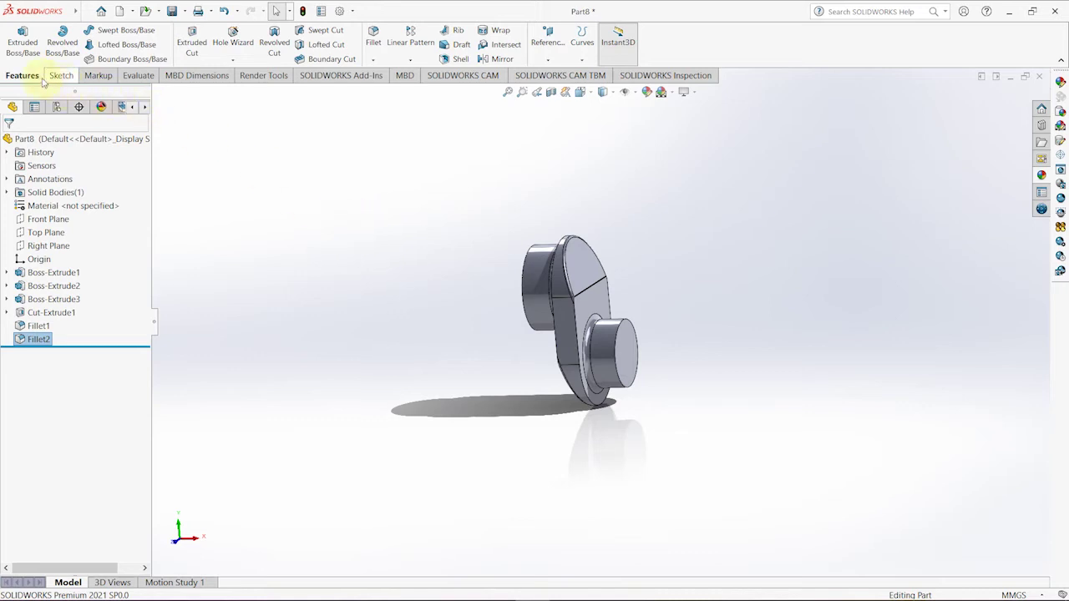
Step: Set up a mirror about the shaft's end face with the whole body selected
left_click(412, 64)
left_click(410, 100)
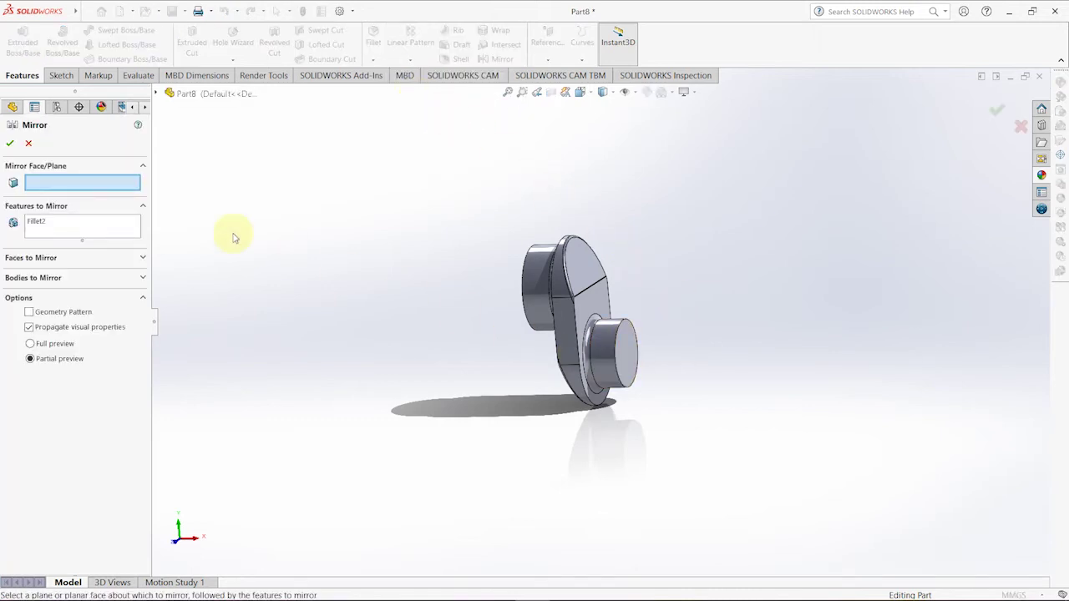
left_click(618, 376)
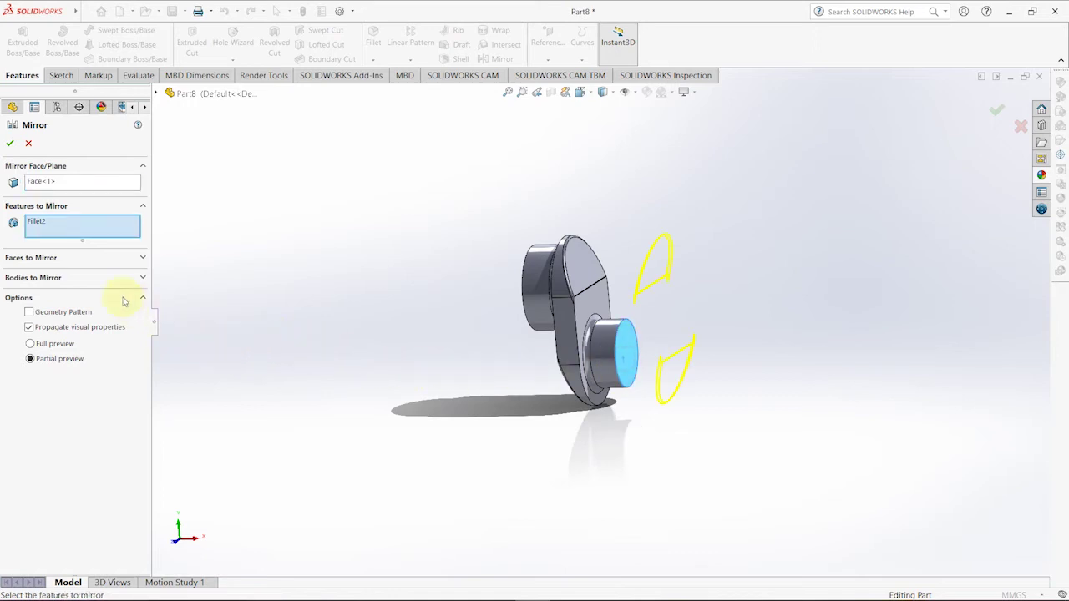
left_click(143, 206)
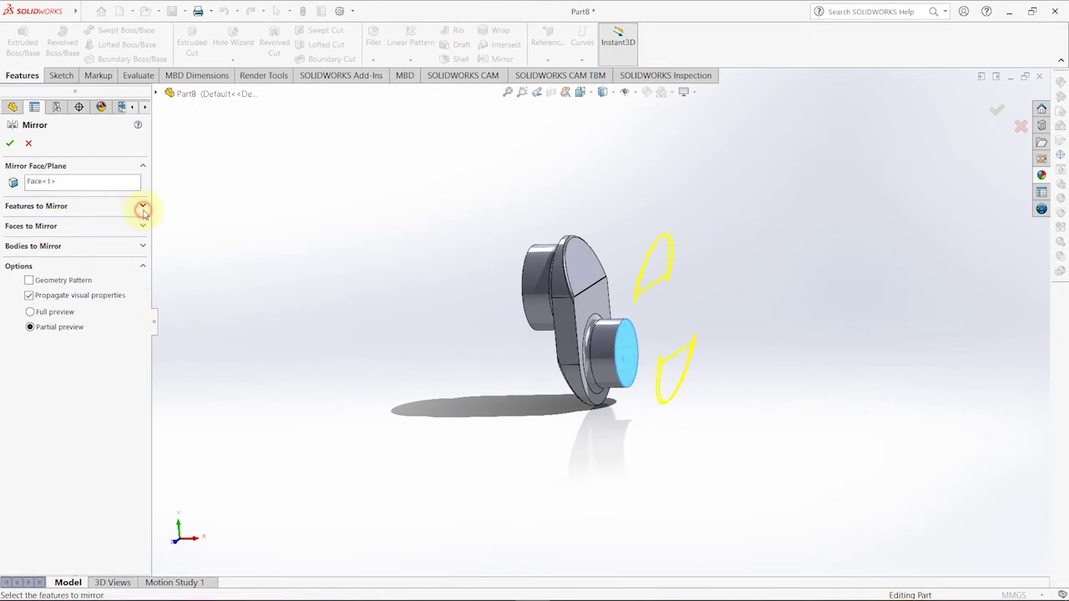
left_click(61, 247)
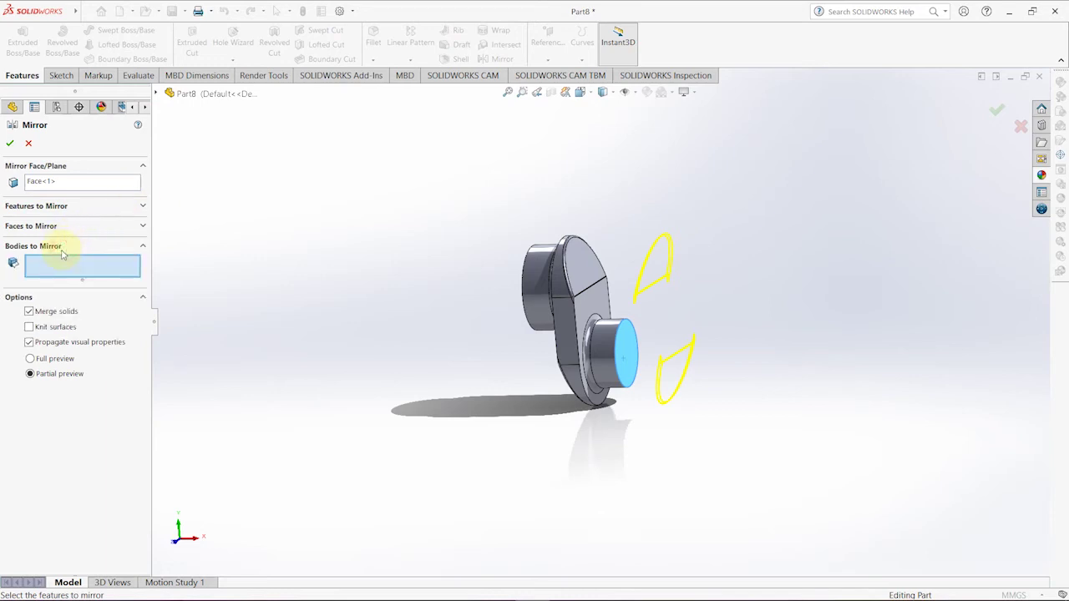
left_click(589, 308)
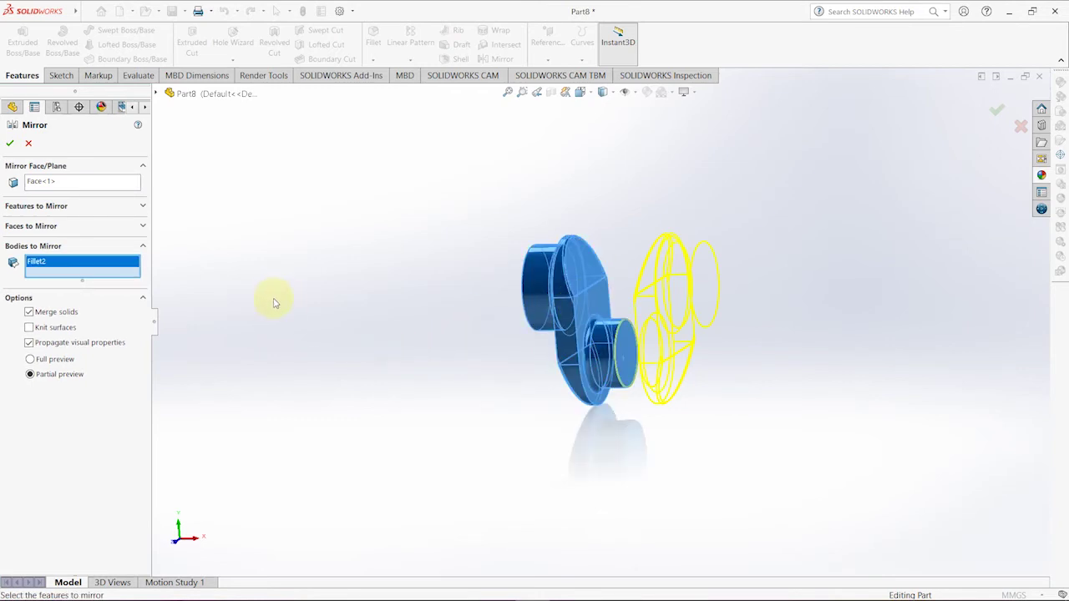
Step: Clear the listed features, reselect only the body, and apply Mirror1
middle_click_drag(274, 302, 308, 292)
left_click(143, 206)
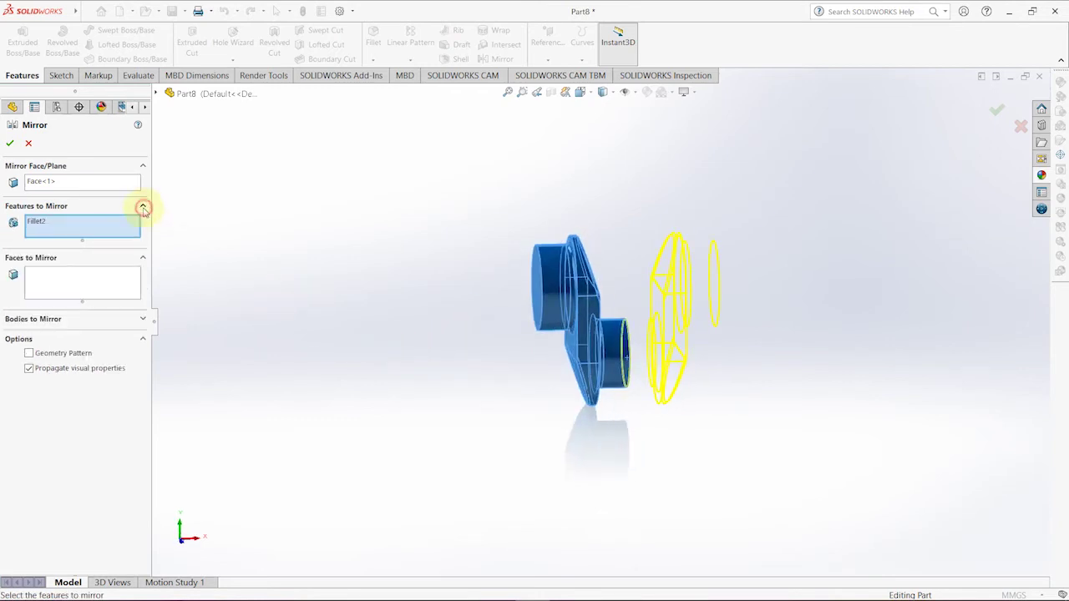
right_click(42, 224)
left_click(53, 239)
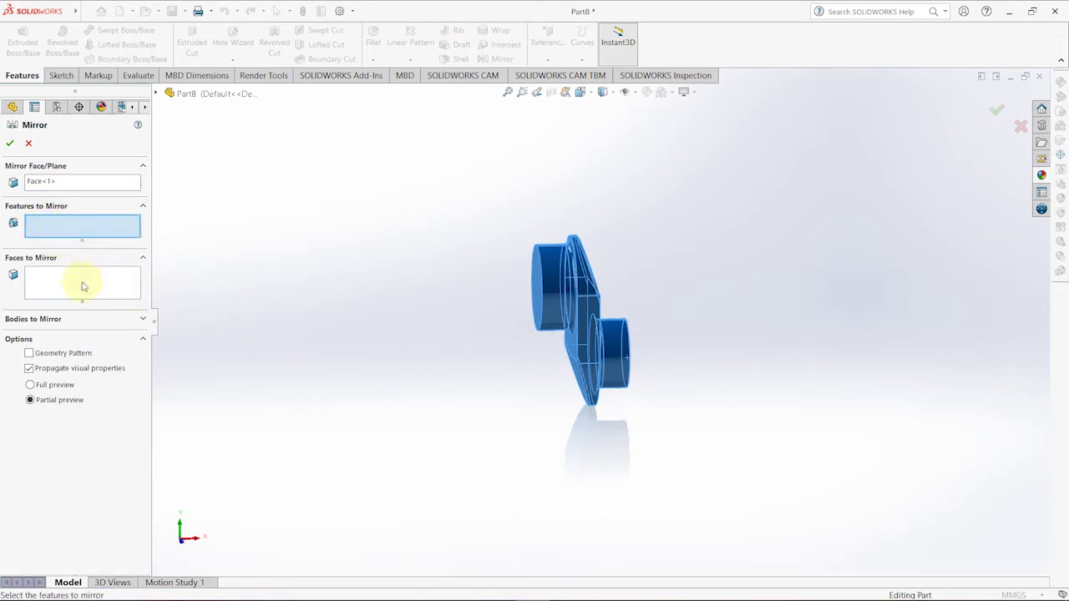
left_click(49, 320)
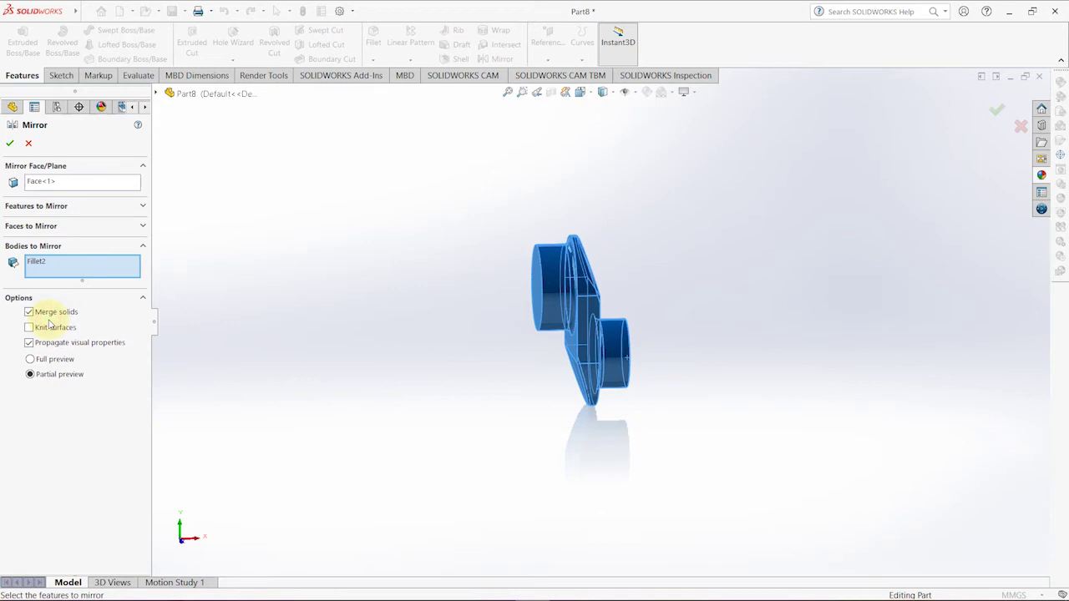
right_click(40, 262)
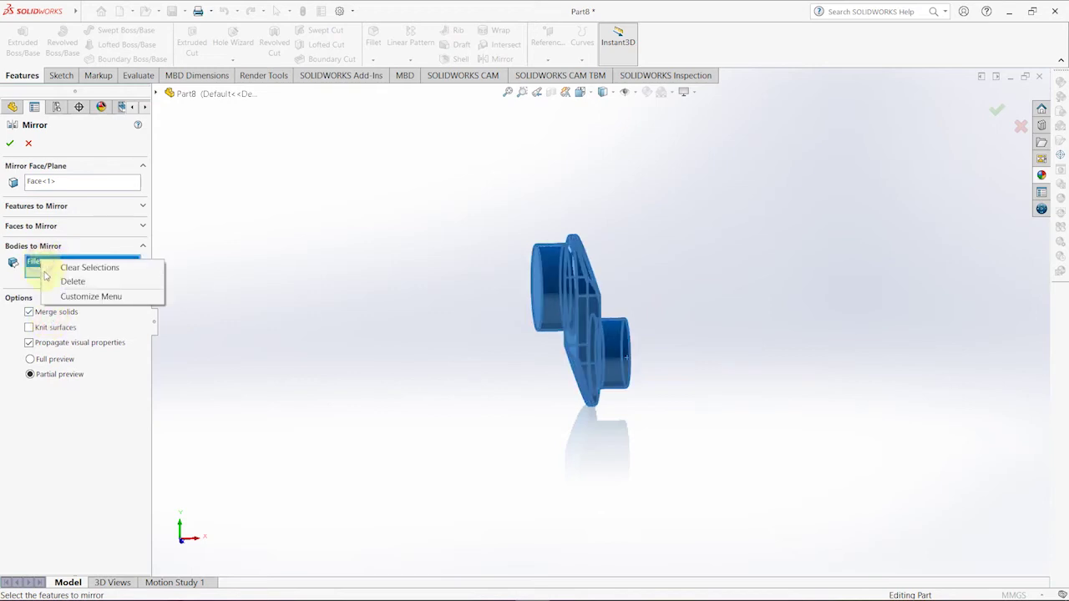
left_click(59, 268)
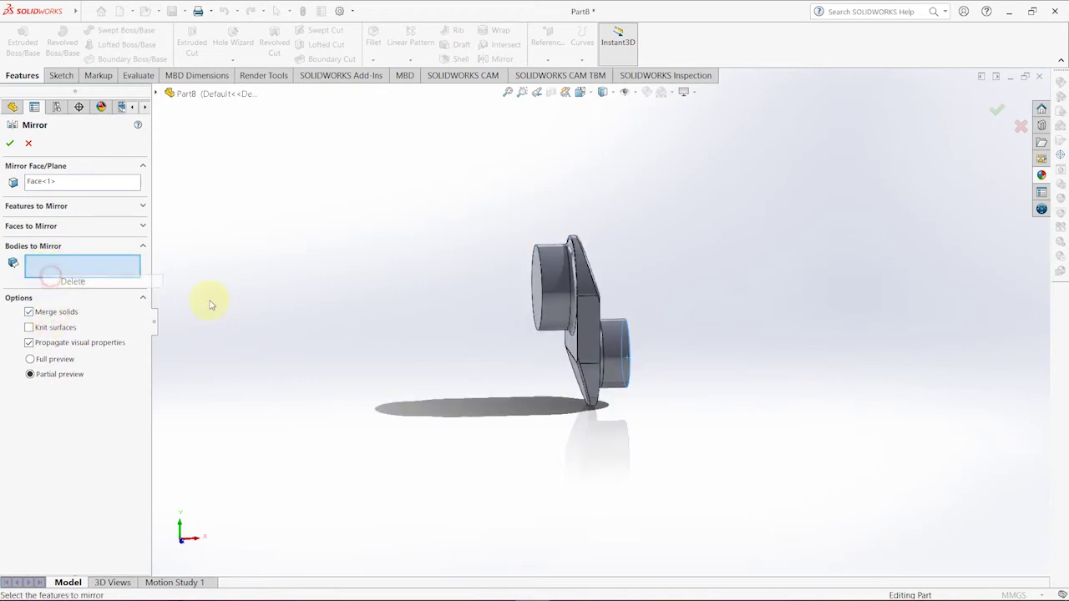
left_click(583, 329)
mouse_move(697, 413)
middle_mouse_down()
mouse_move(675, 417)
mouse_move(675, 429)
middle_mouse_up()
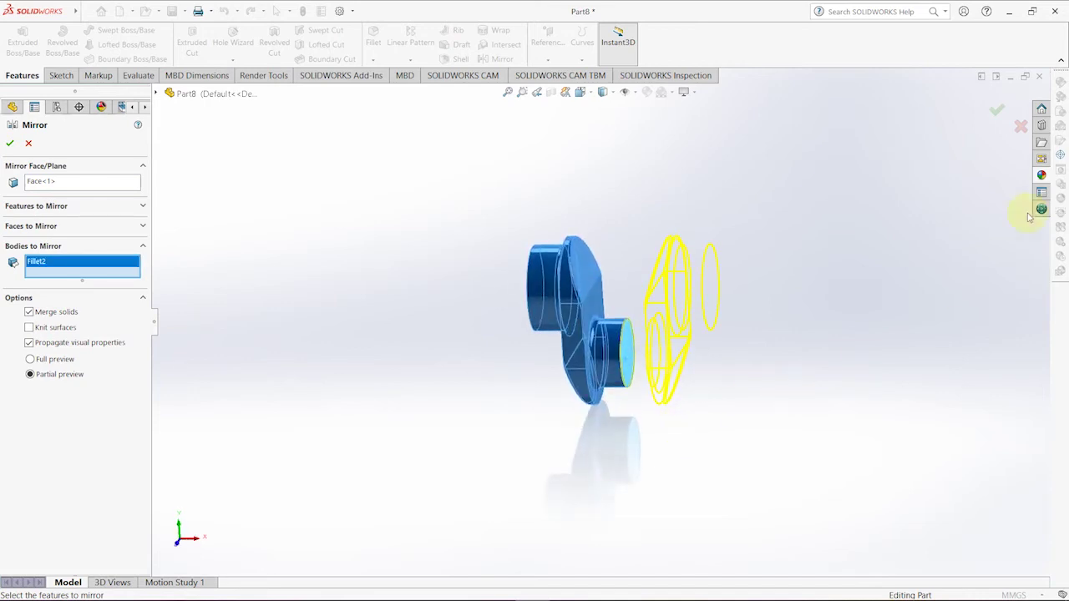
left_click(998, 113)
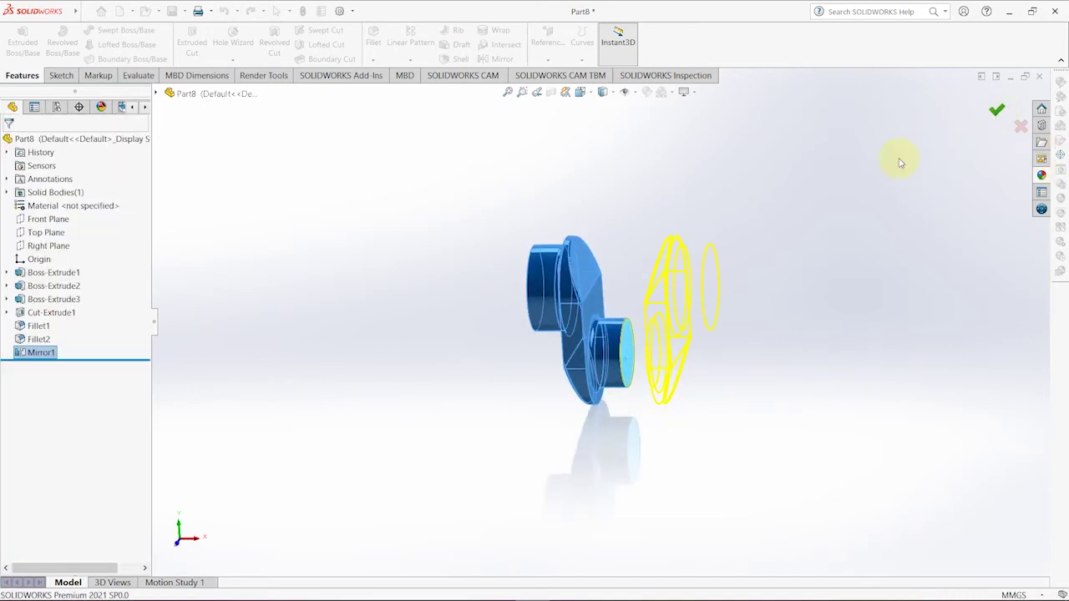
mouse_move(845, 307)
middle_mouse_down()
mouse_move(768, 317)
mouse_move(769, 341)
mouse_move(849, 301)
mouse_move(872, 245)
mouse_move(897, 232)
mouse_move(873, 313)
mouse_move(760, 323)
mouse_move(821, 370)
mouse_move(849, 353)
mouse_move(828, 358)
middle_mouse_up()
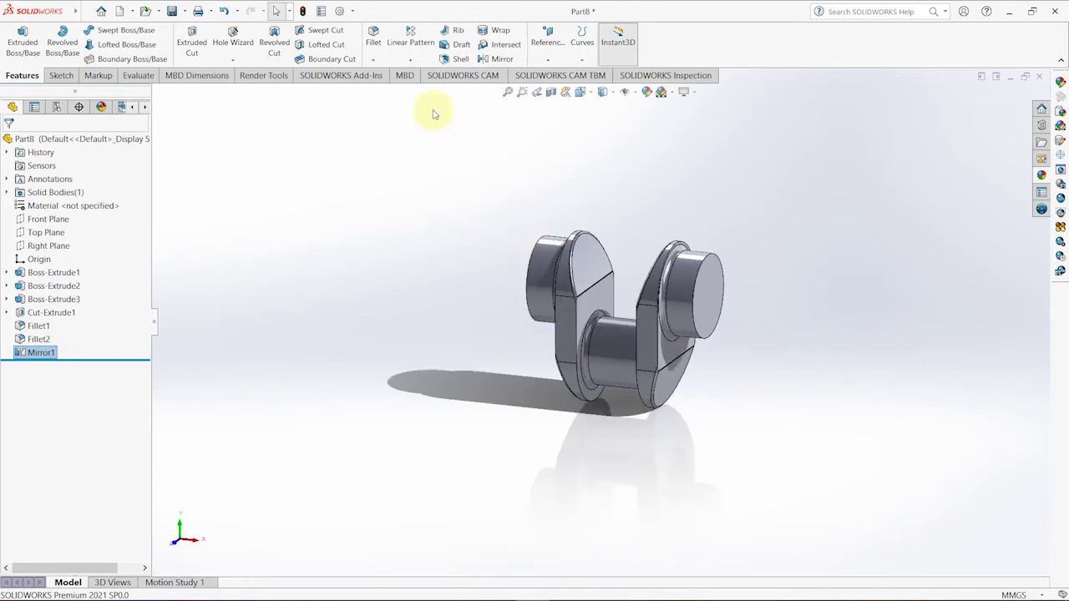
Step: Start a linear pattern along the end shaft's edge with 156 mm spacing
left_click(411, 62)
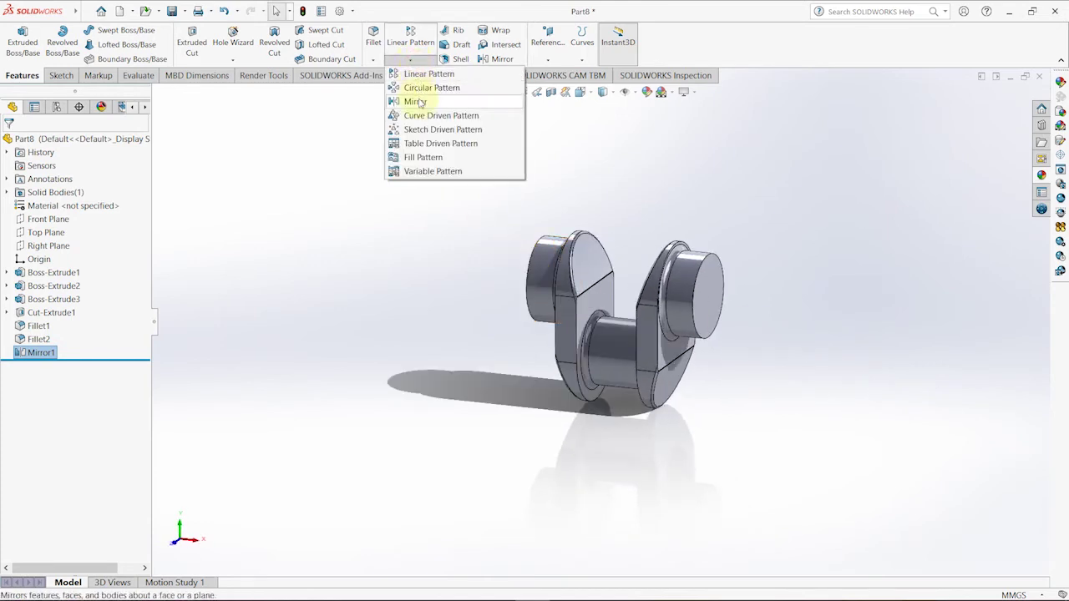
left_click(417, 74)
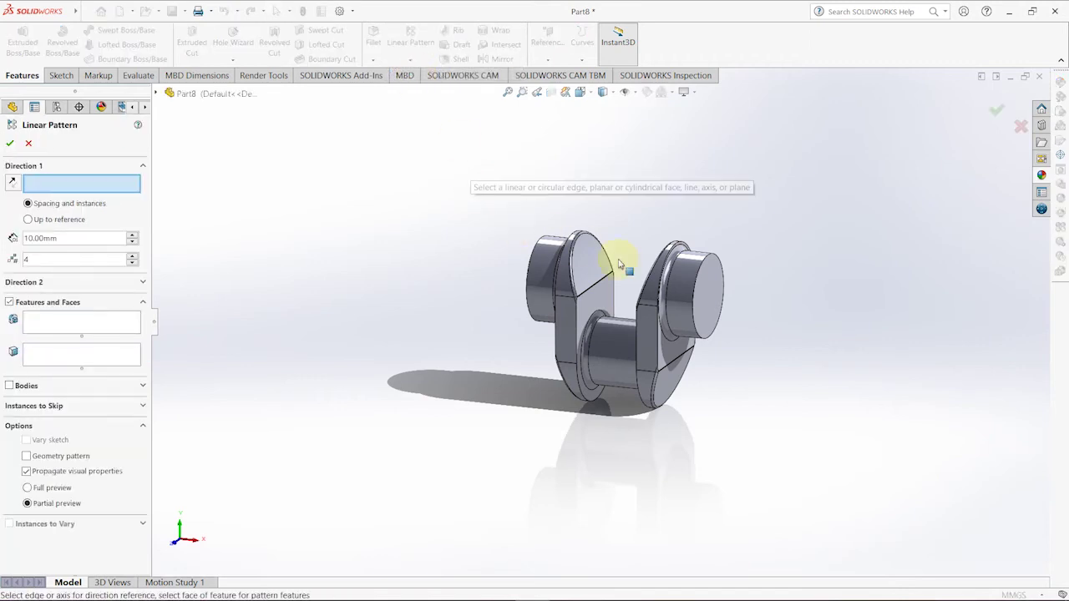
middle_click_drag(785, 360, 768, 357)
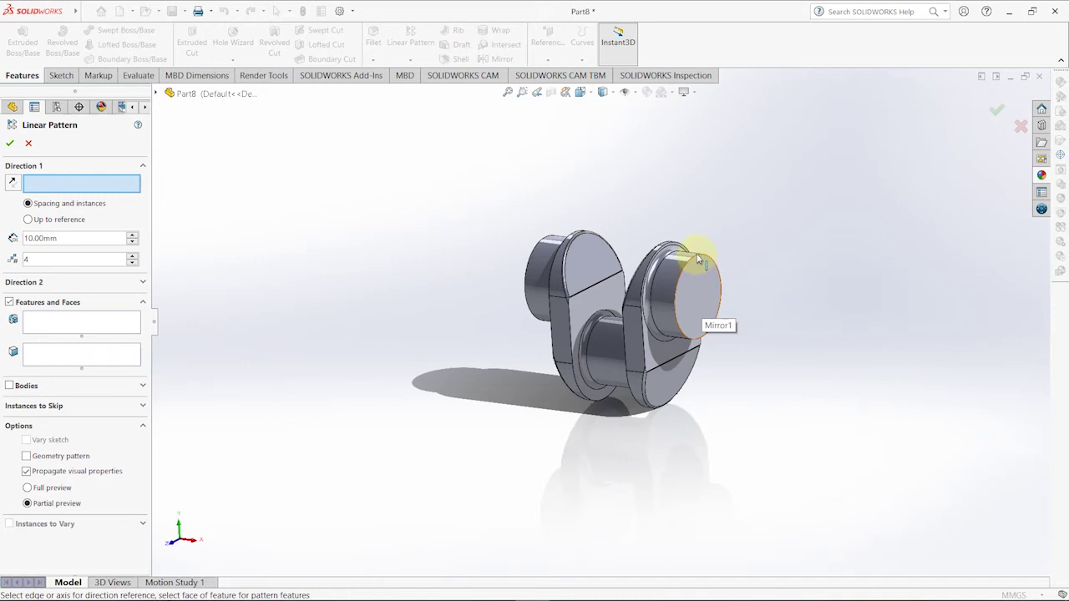
left_click(678, 282)
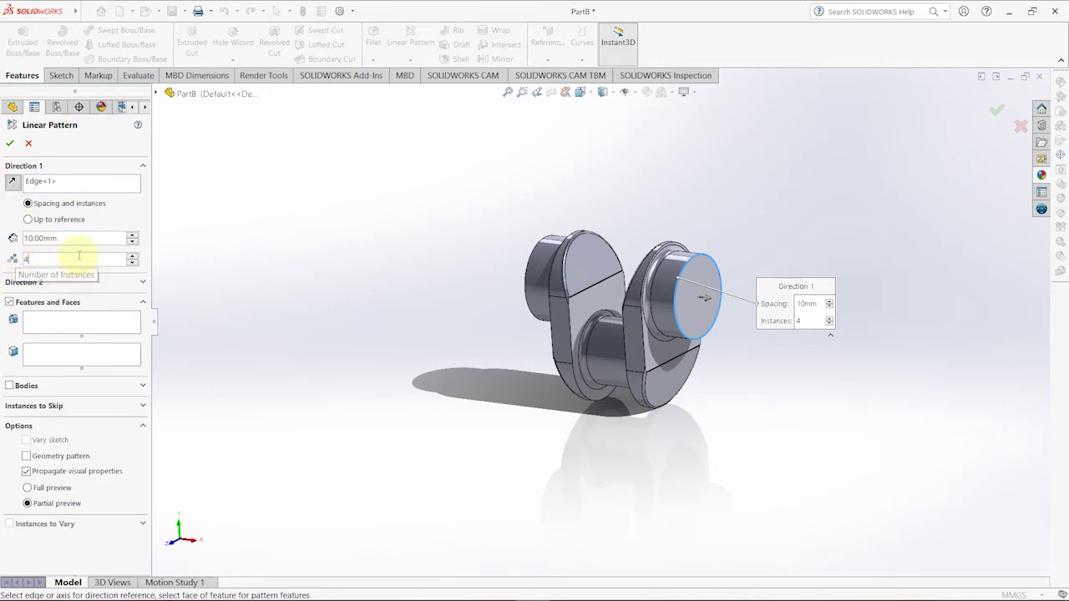
left_click(59, 238)
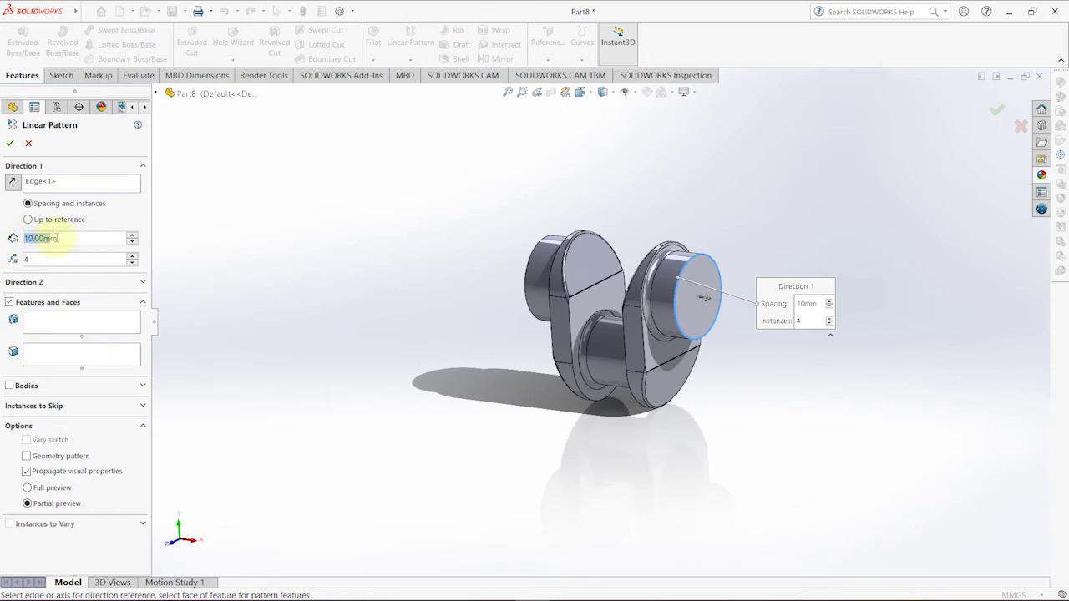
type("156")
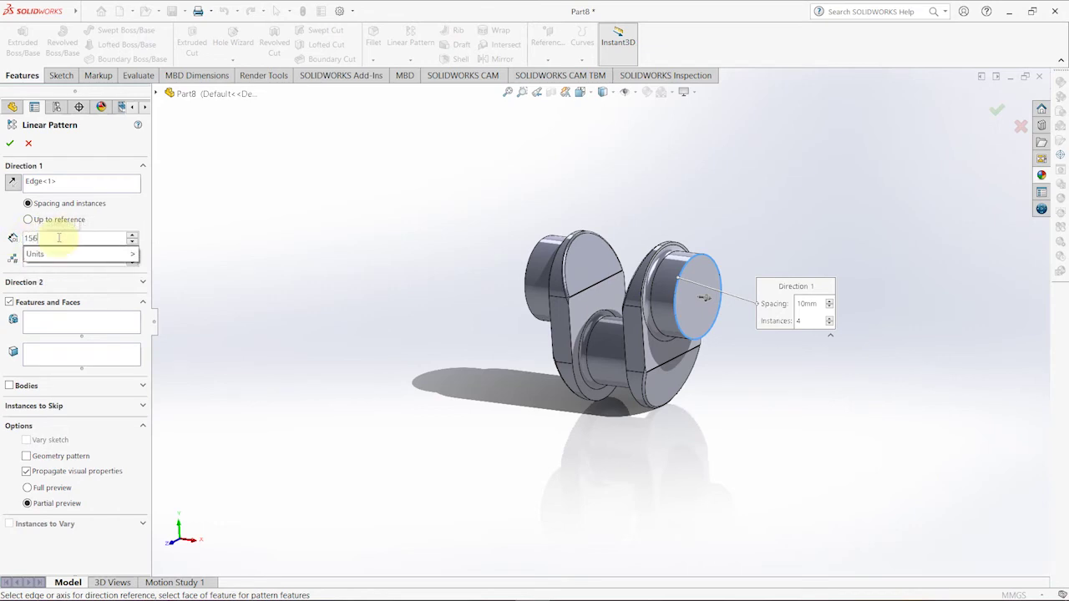
left_click(14, 147)
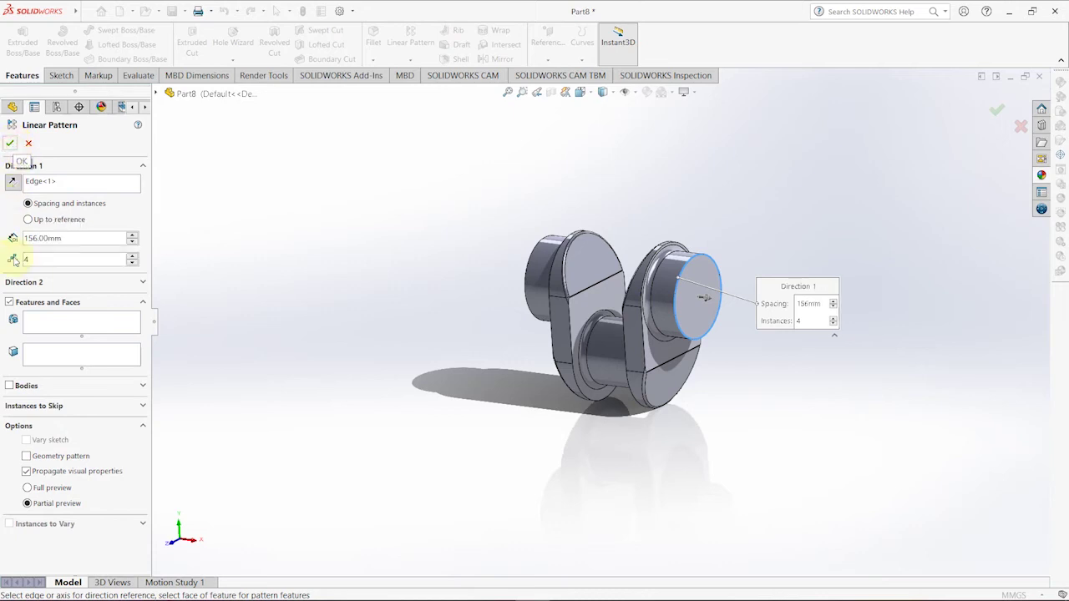
Step: Pattern the whole crank-throw body as 4 instances and accept LPattern1
left_click(9, 303)
left_click(31, 323)
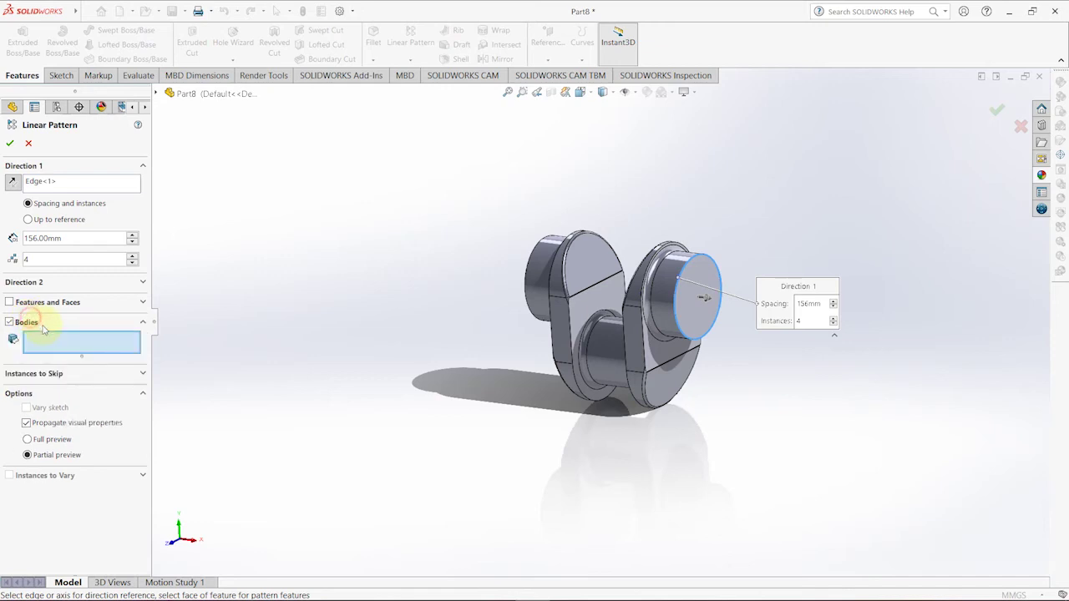
left_click(622, 360)
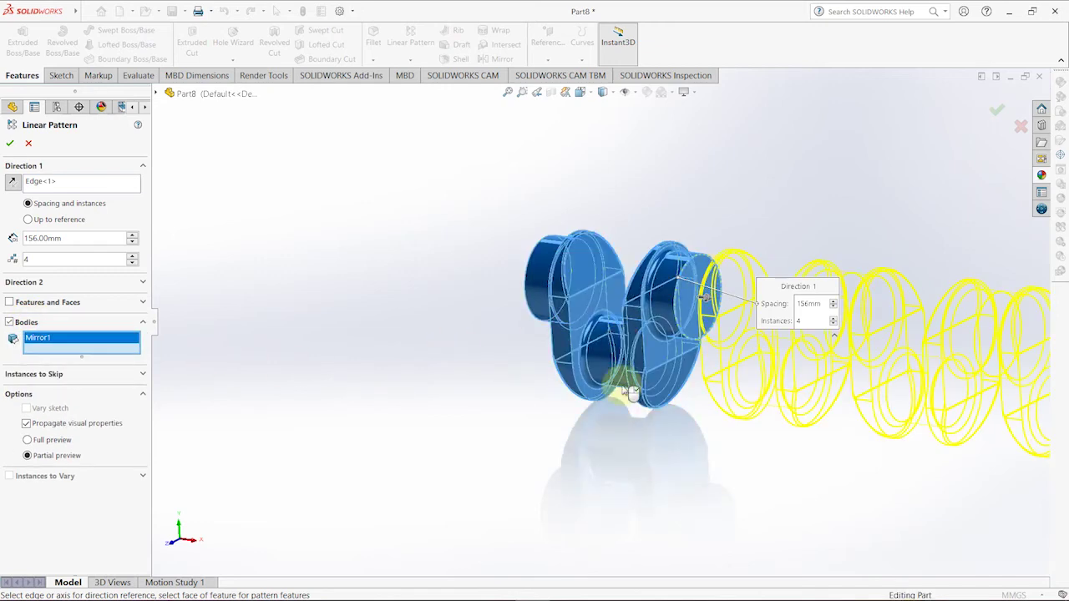
scroll(604, 459, "up", 2)
middle_click_drag(605, 459, 644, 453)
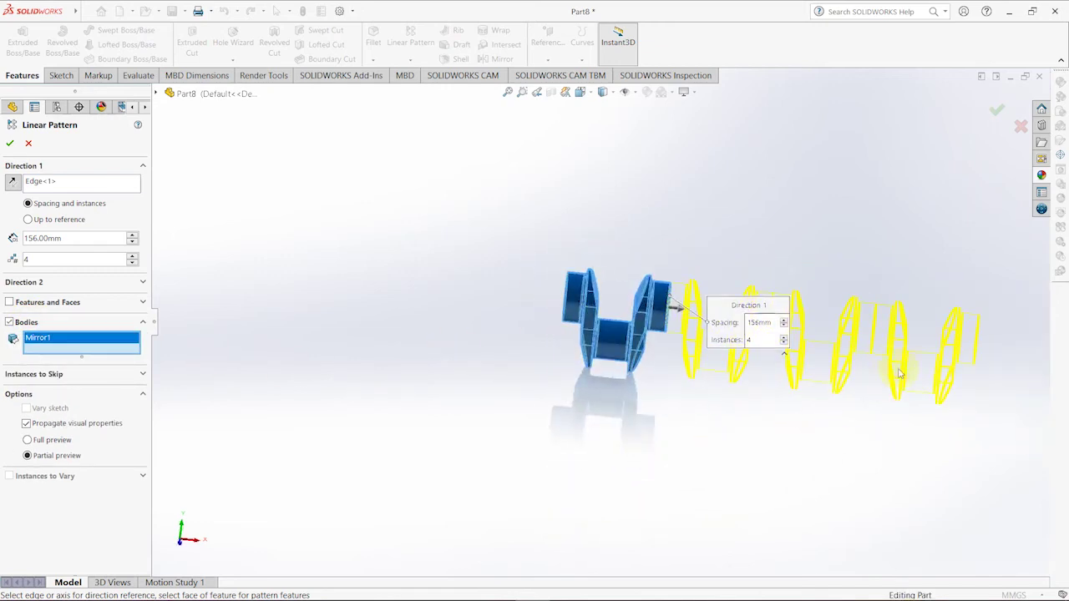
left_click(1005, 106)
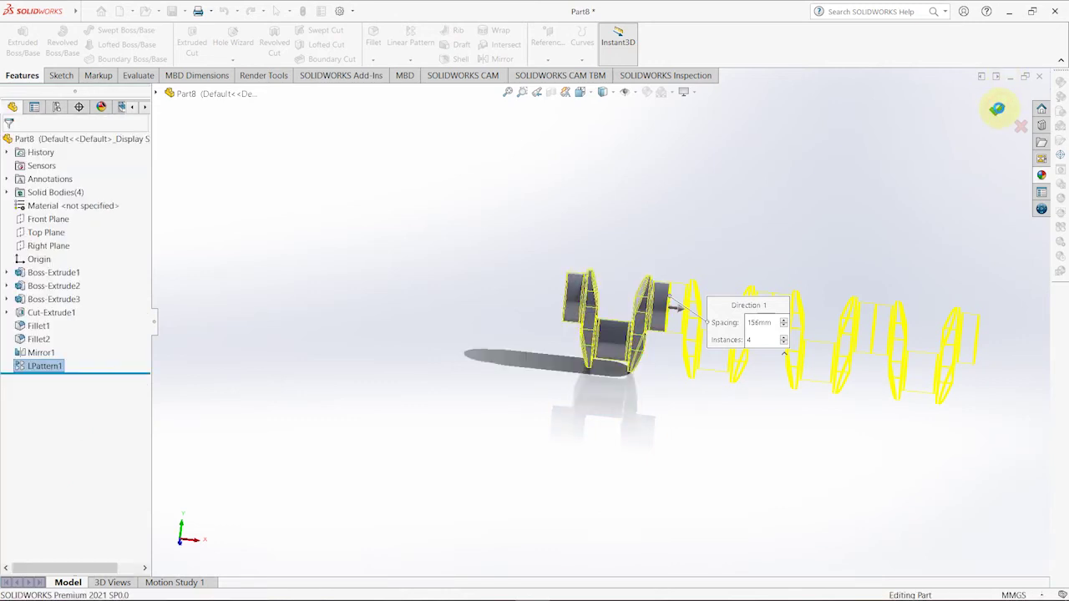
mouse_move(753, 414)
middle_mouse_down()
mouse_move(799, 404)
mouse_move(771, 406)
middle_mouse_up()
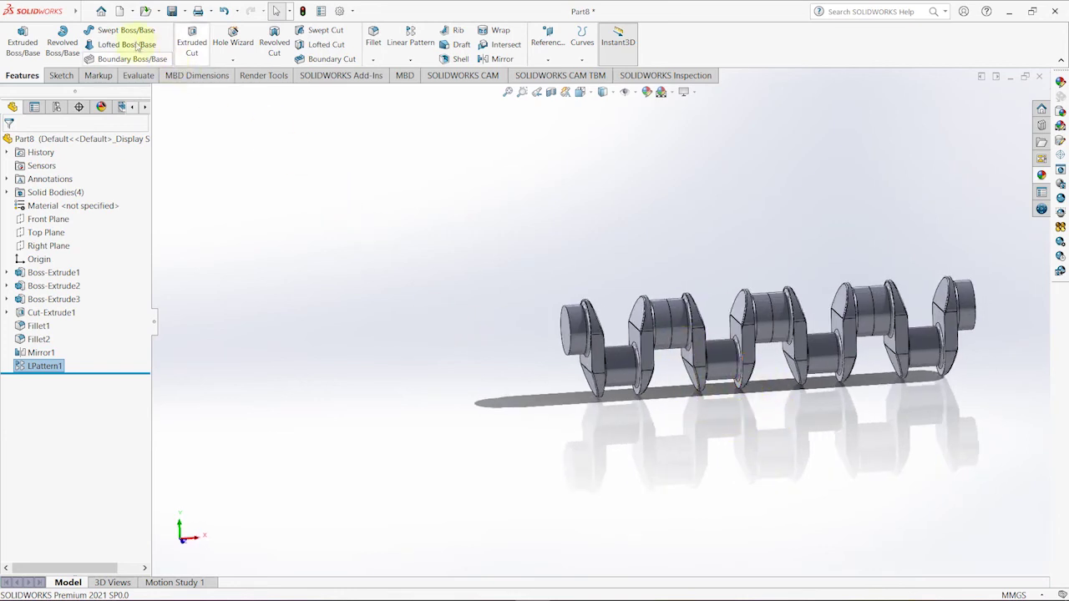
Step: Try Move/Copy Body from the Insert menu, cancel it, and expand the Reference Geometry list
left_click(131, 12)
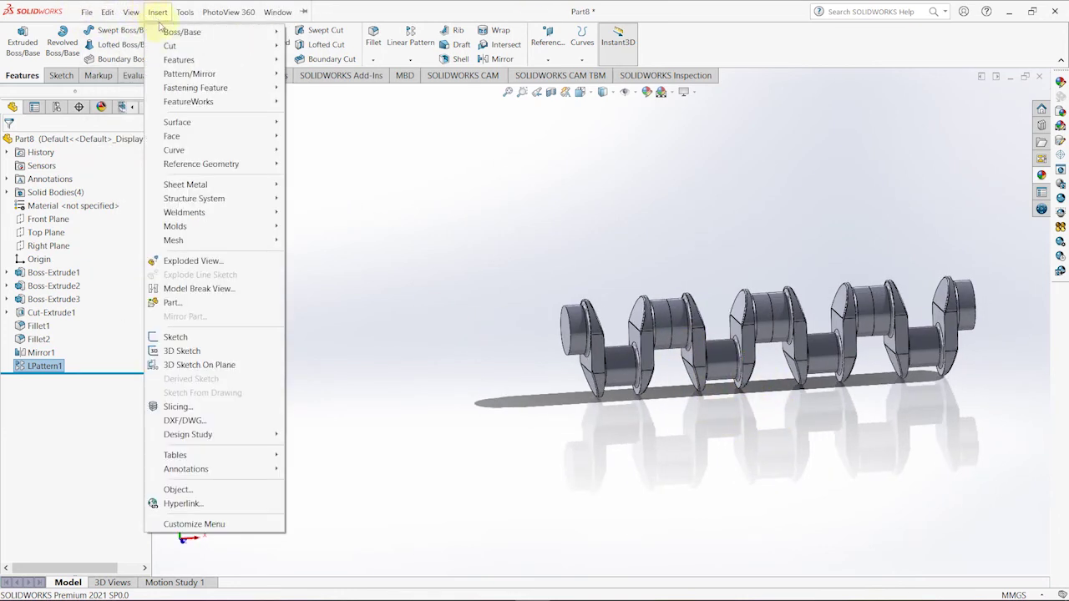
mouse_move(178, 60)
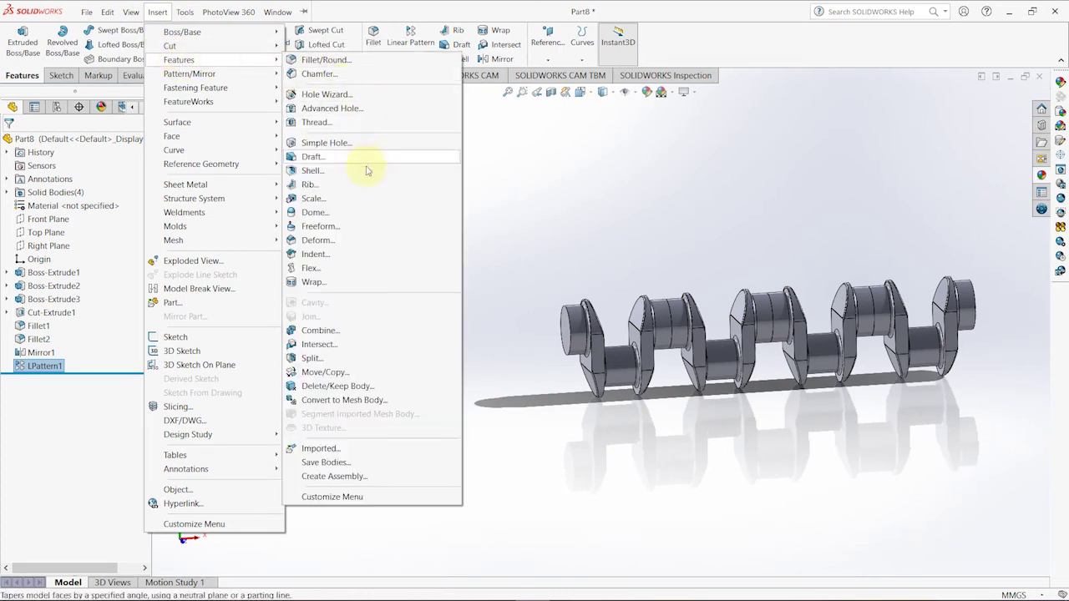
left_click(330, 372)
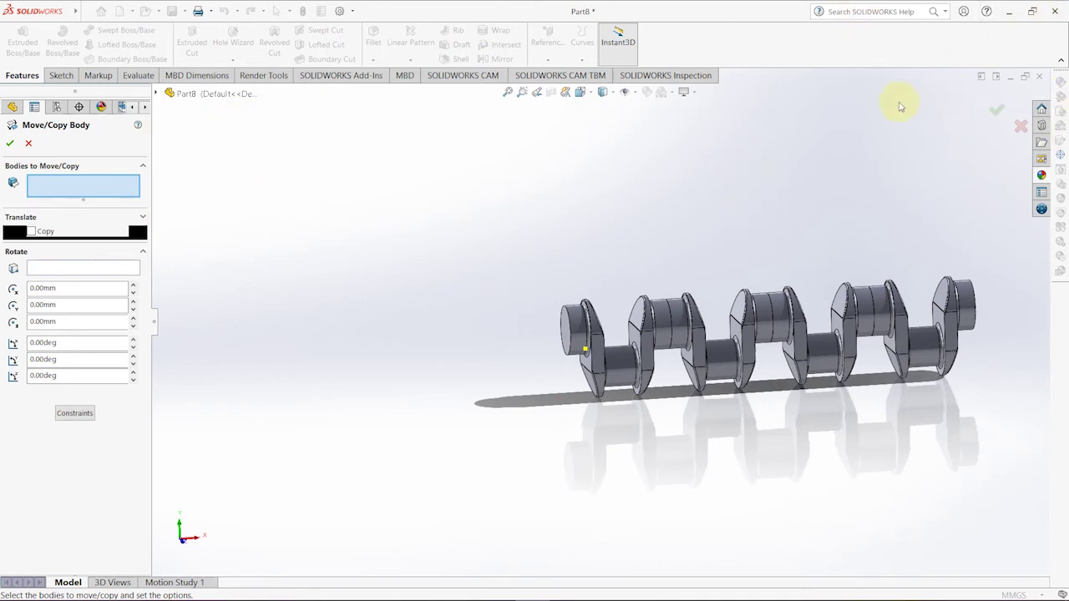
left_click(1021, 126)
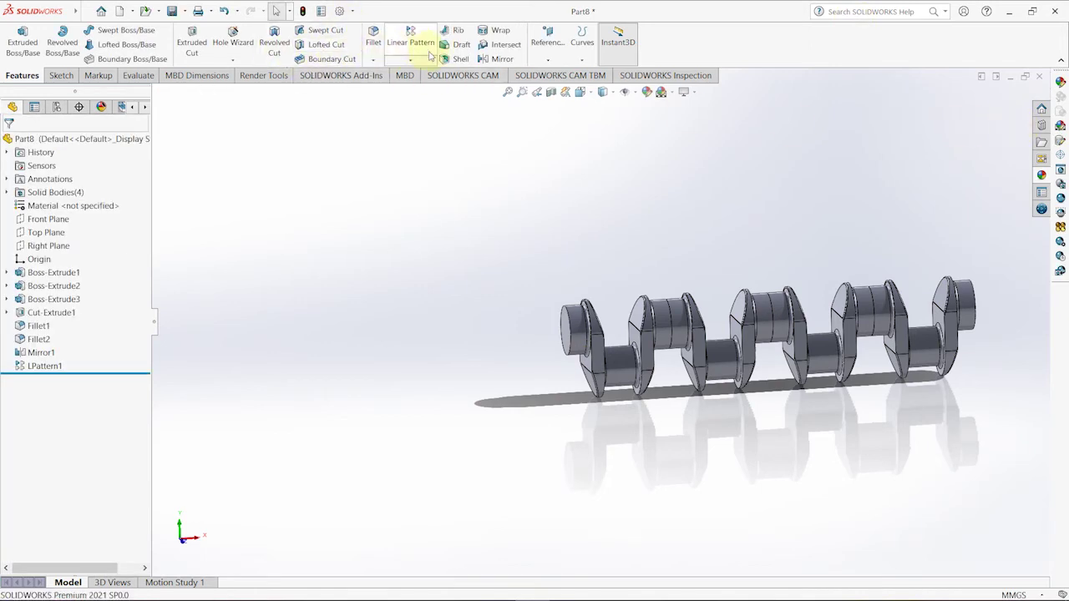
left_click(555, 59)
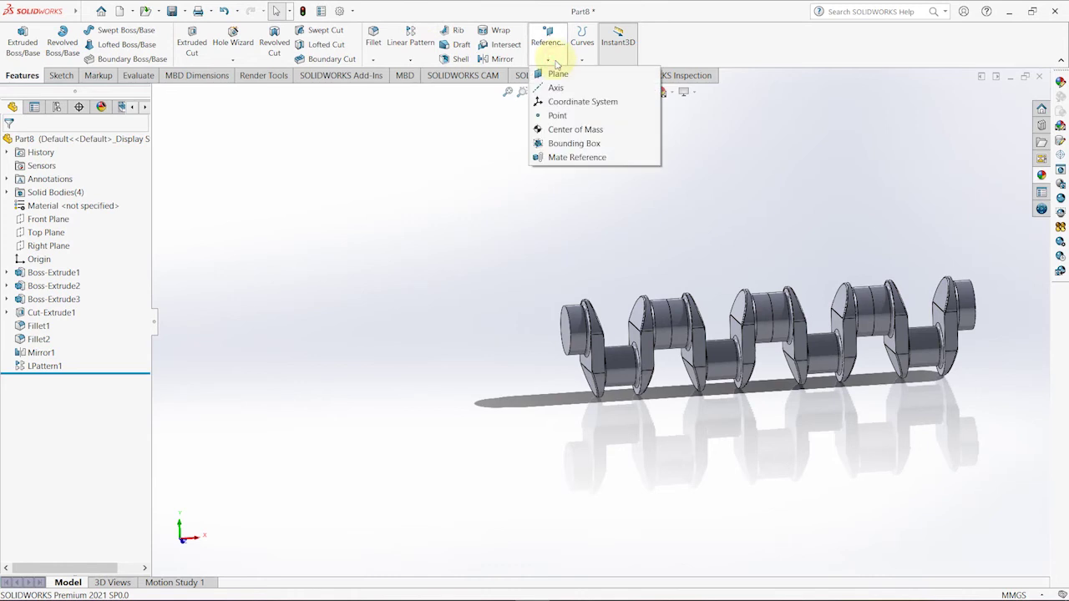
Step: Create reference axis Axis1 through the cylindrical end shaft face
left_click(555, 87)
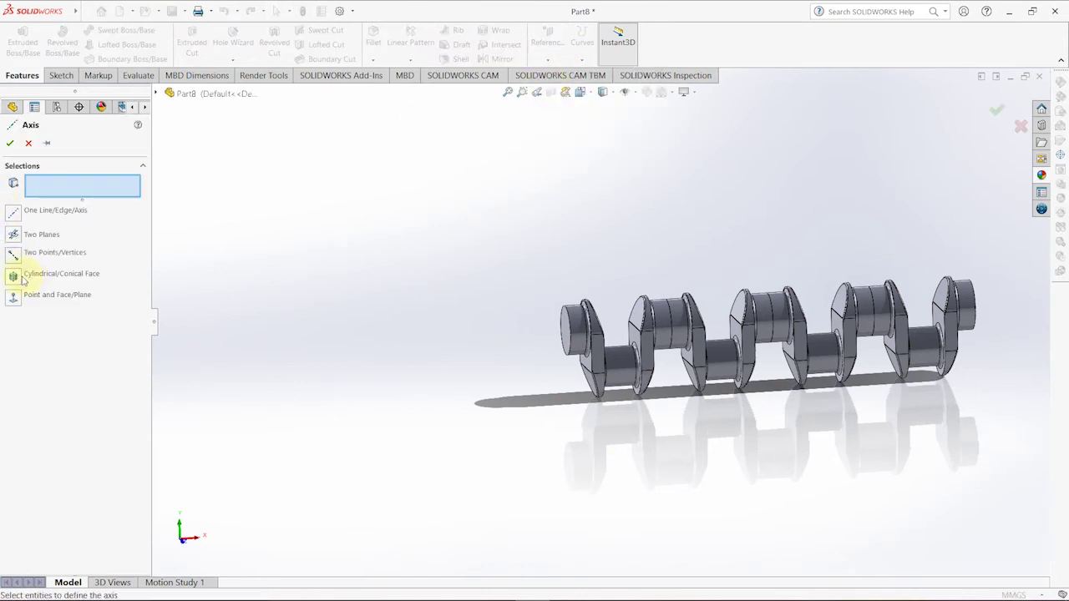
left_click(582, 332)
left_click(710, 261)
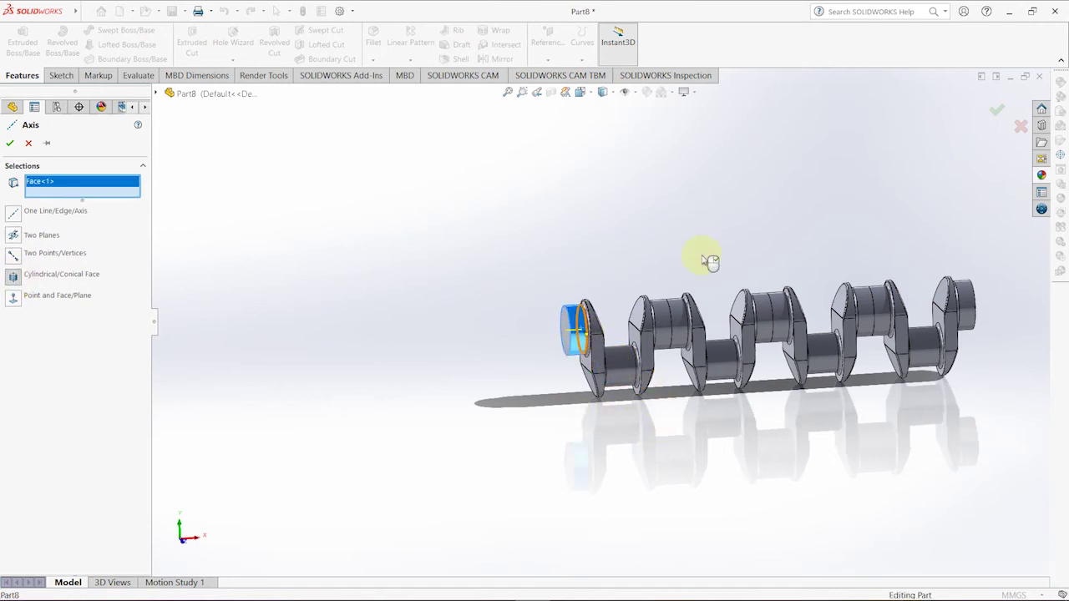
left_click(997, 112)
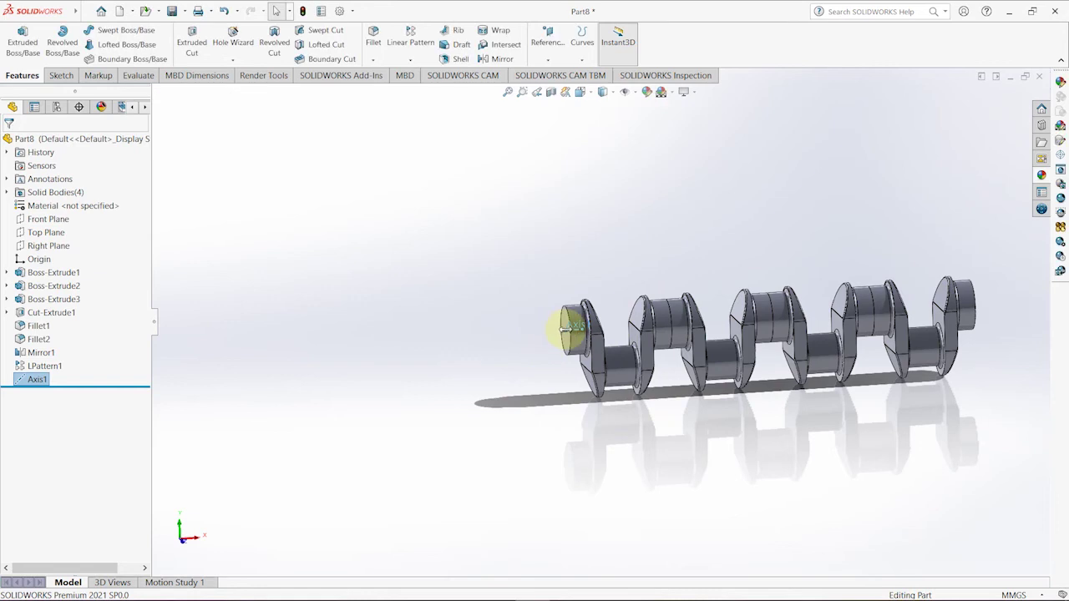
Step: Start a linear pattern along Axis1, then cancel it
left_click(566, 331)
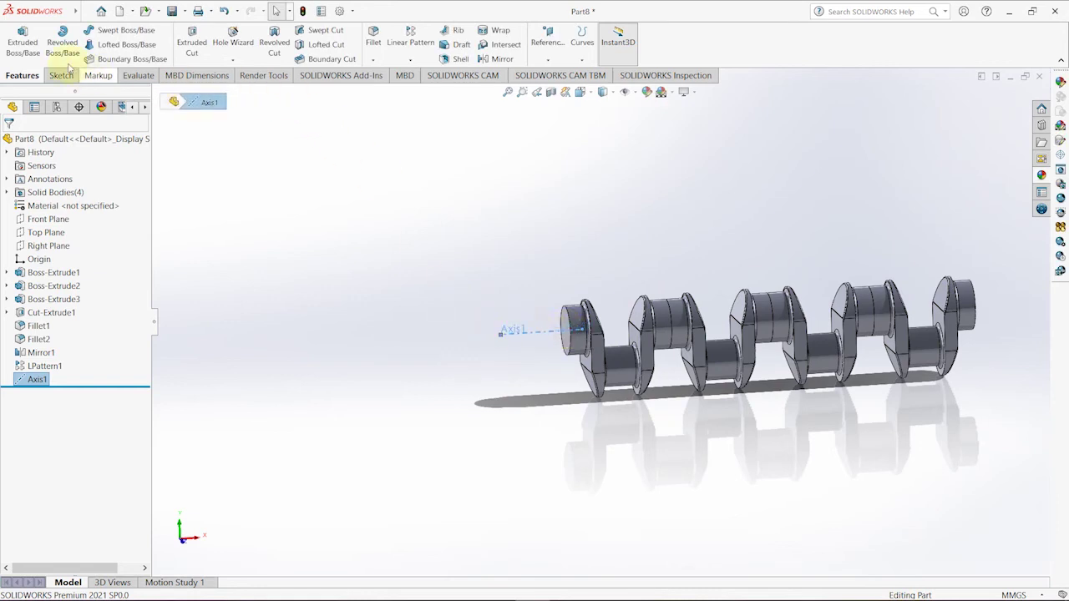
left_click(411, 60)
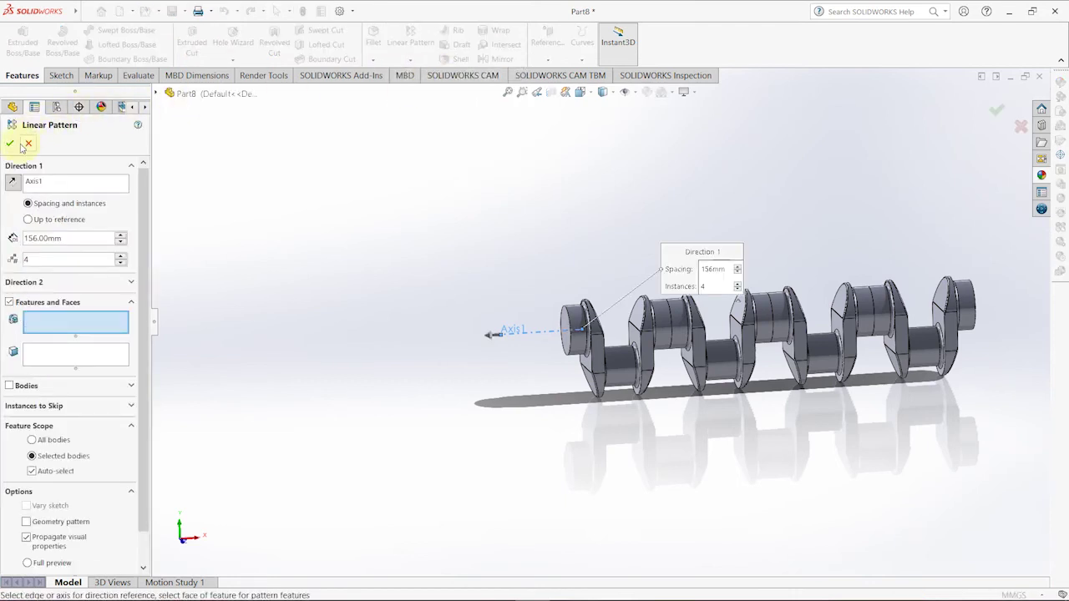
left_click(27, 143)
Step: Use Move/Copy Body to rotate throw bodies LPattern1[1] and [2] 180° about Axis1
left_click(86, 12)
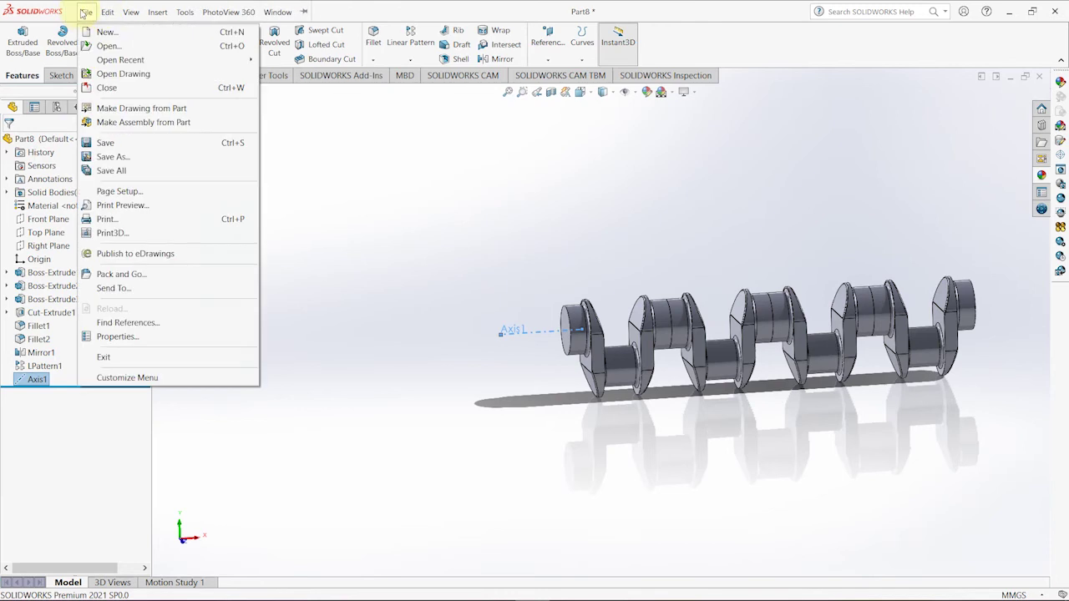
left_click(132, 12)
left_click(132, 12)
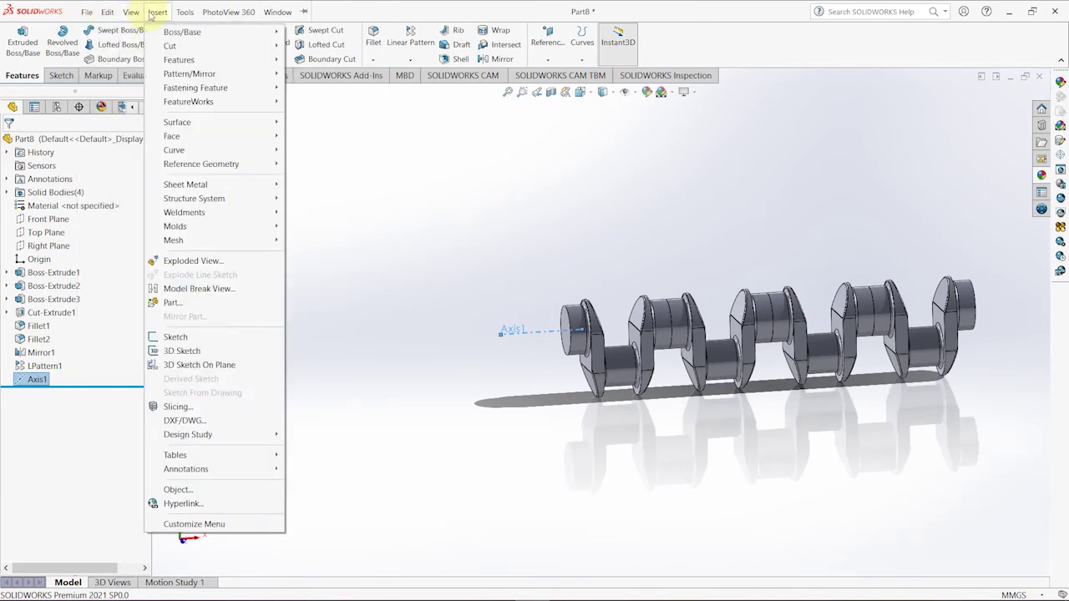
mouse_move(178, 60)
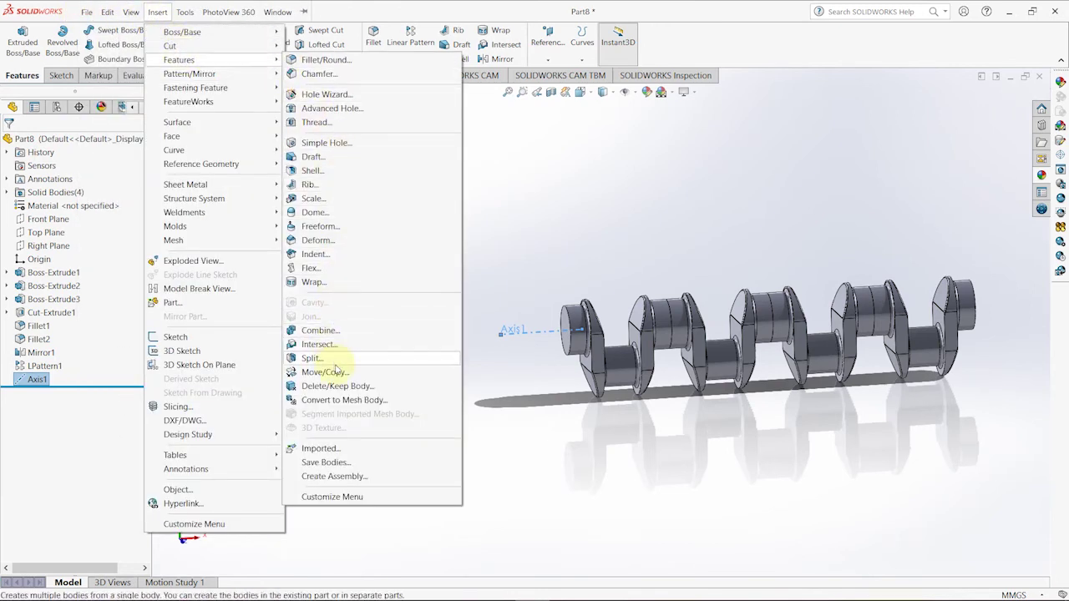
left_click(331, 372)
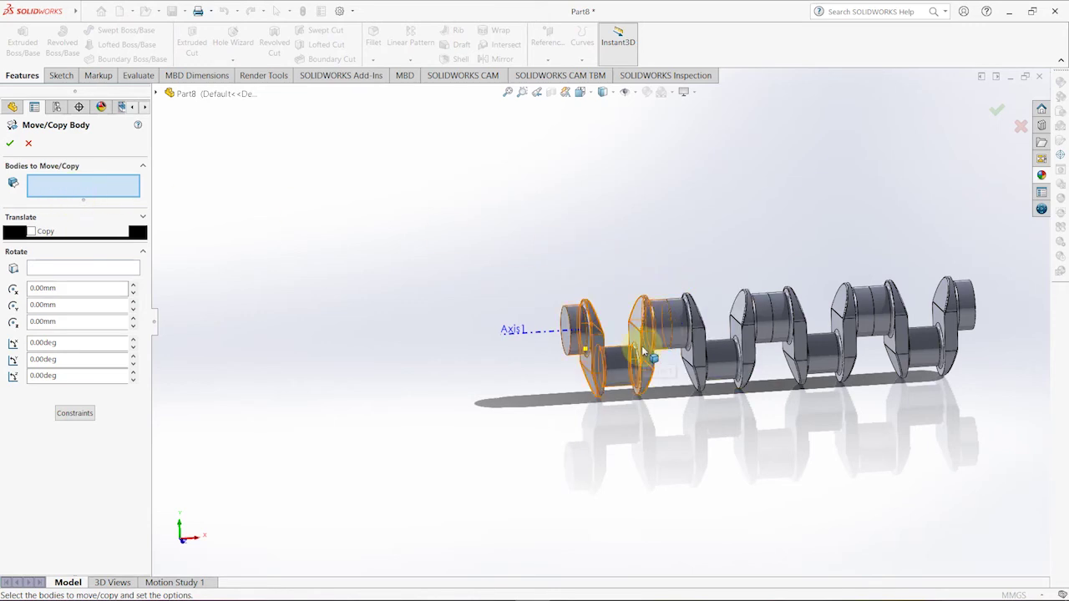
left_click(708, 351)
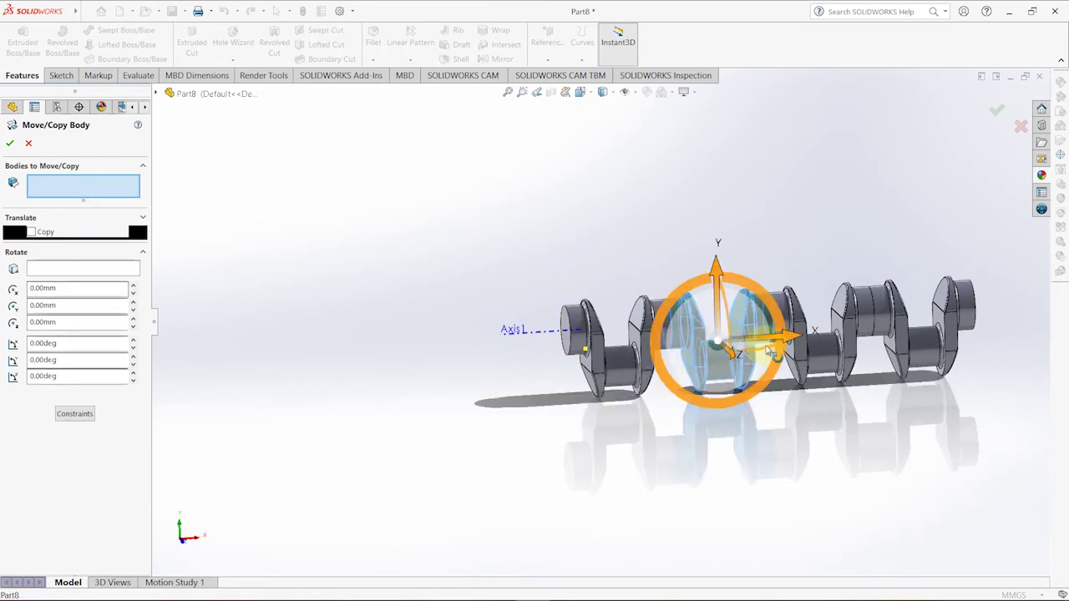
left_click(817, 355)
left_click(273, 299)
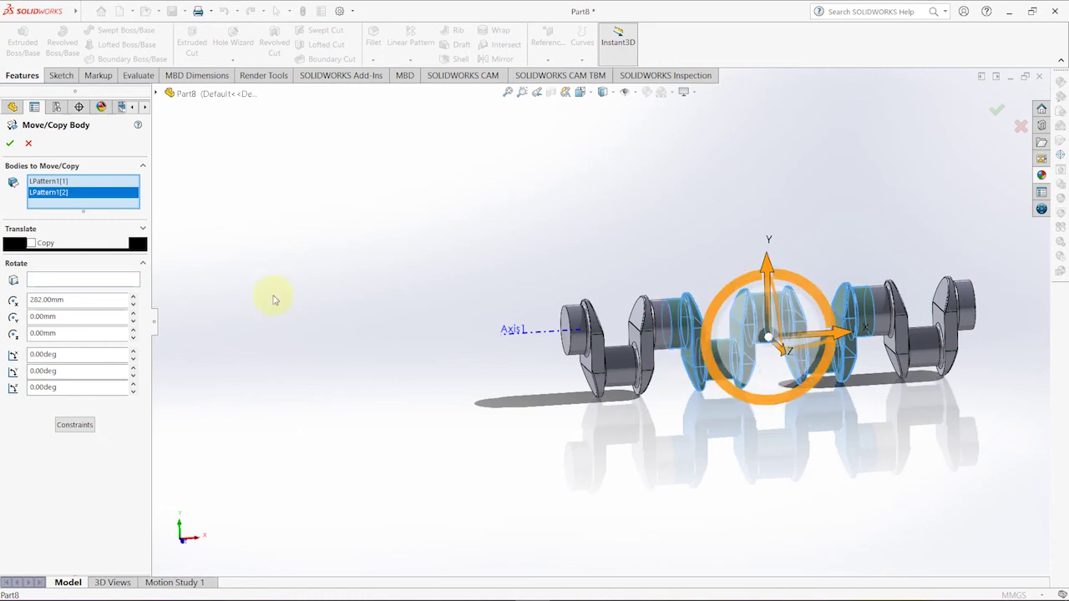
left_click(96, 279)
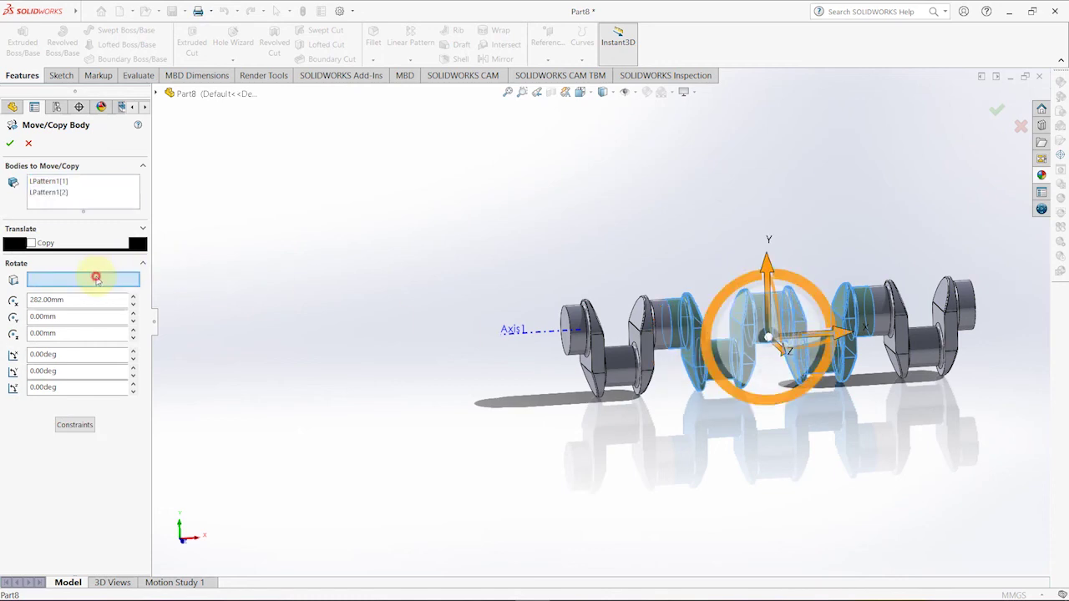
left_click(541, 332)
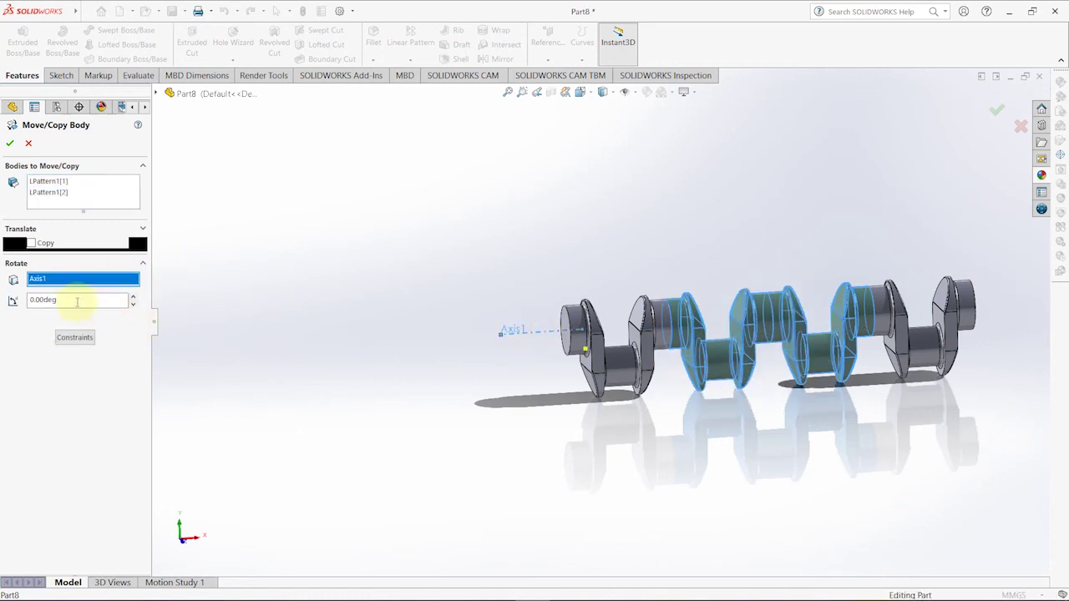
type("180")
key("Return")
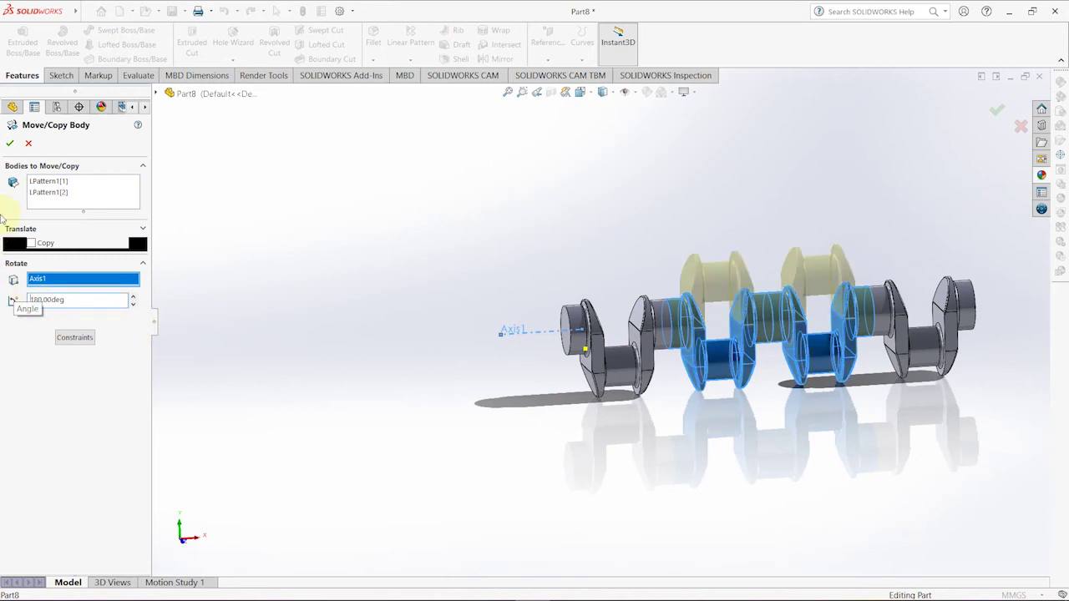
left_click(10, 144)
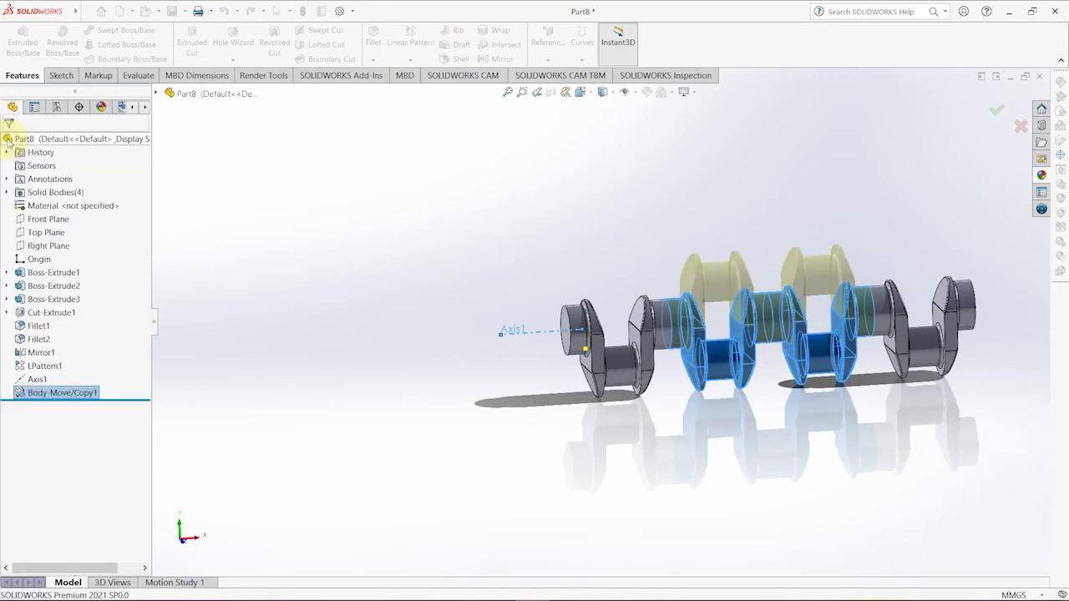
scroll(602, 321, "up", 1)
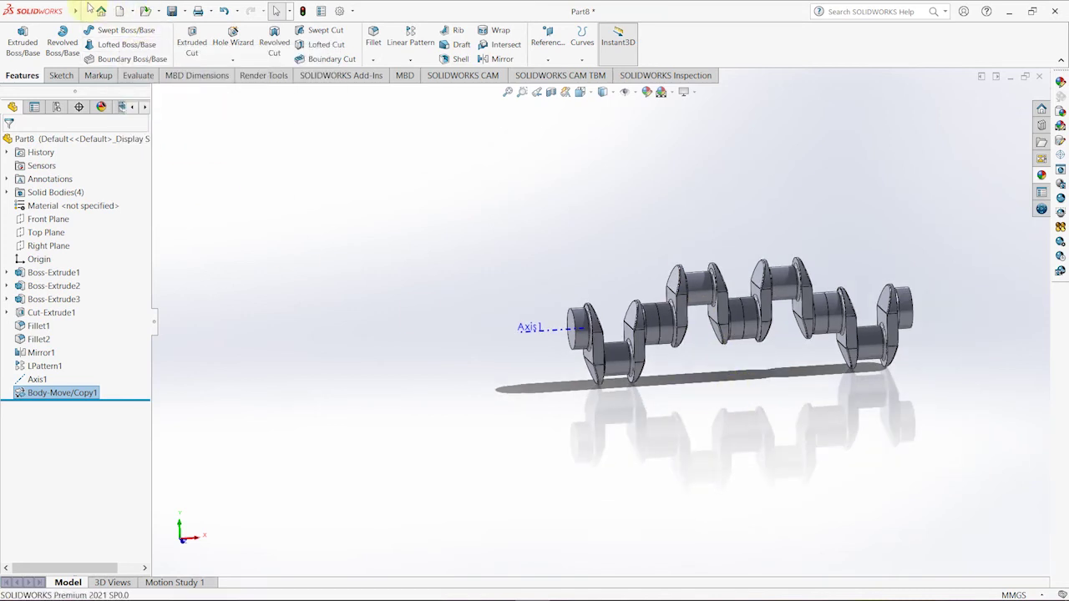
Step: Combine all four crank sections into one body using the Add operation
left_click(86, 11)
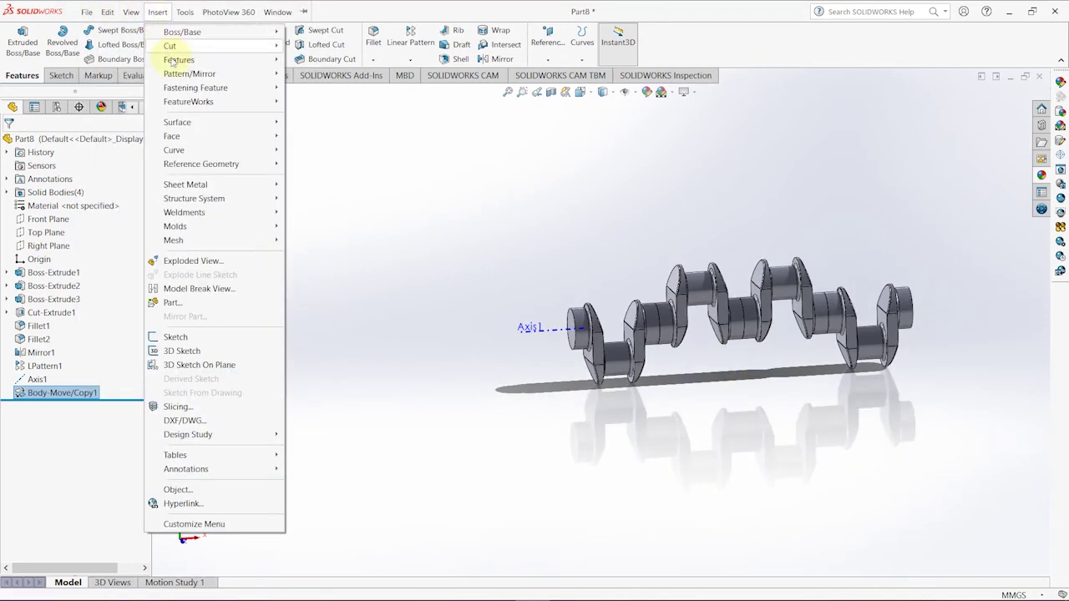
mouse_move(179, 59)
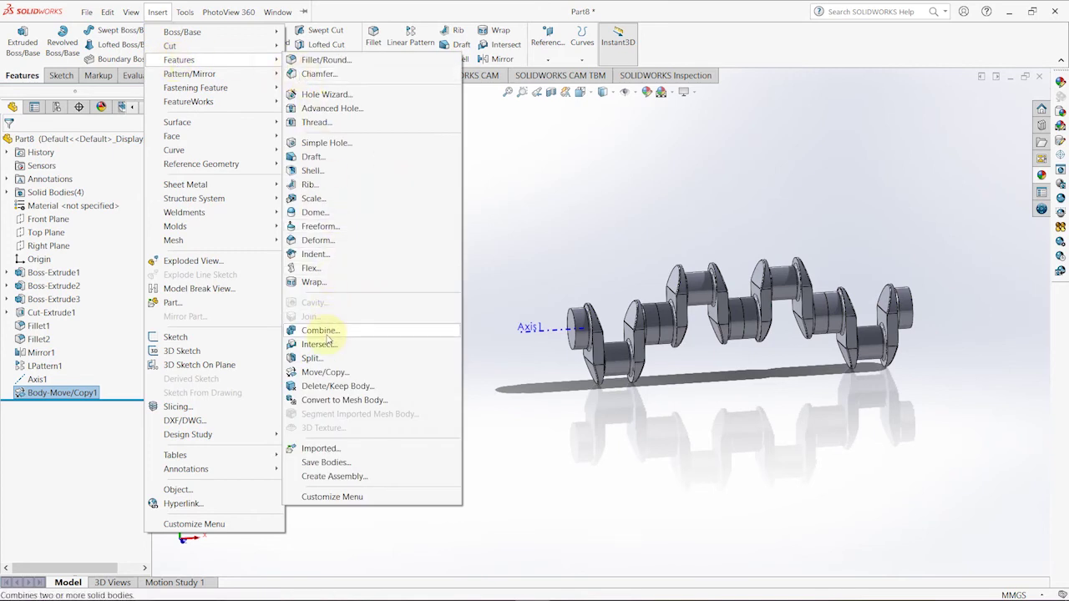
left_click(329, 333)
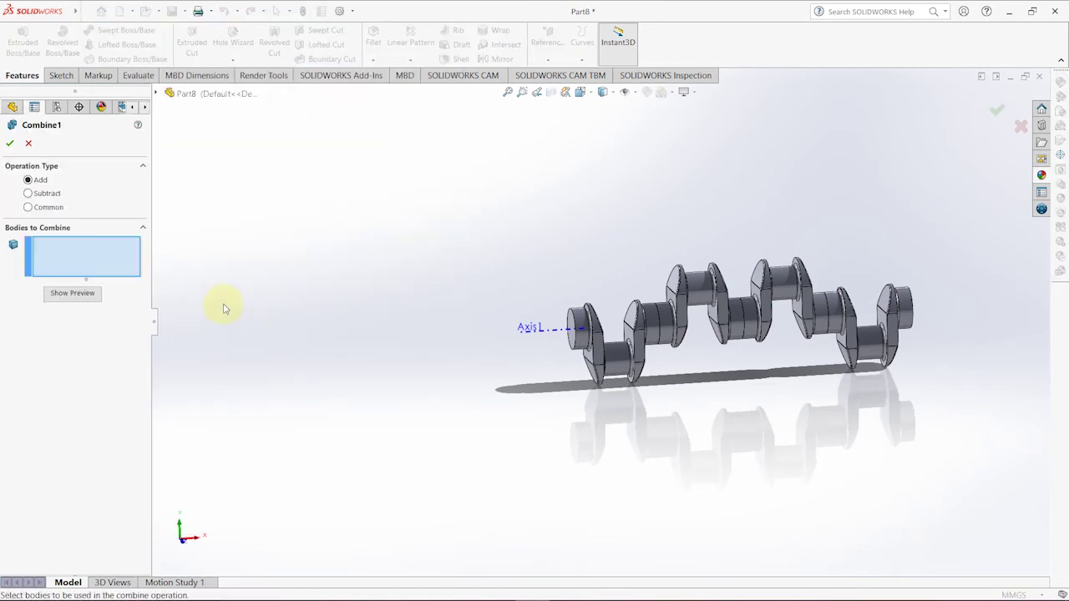
left_click(626, 351)
left_click(756, 296)
left_click(777, 291)
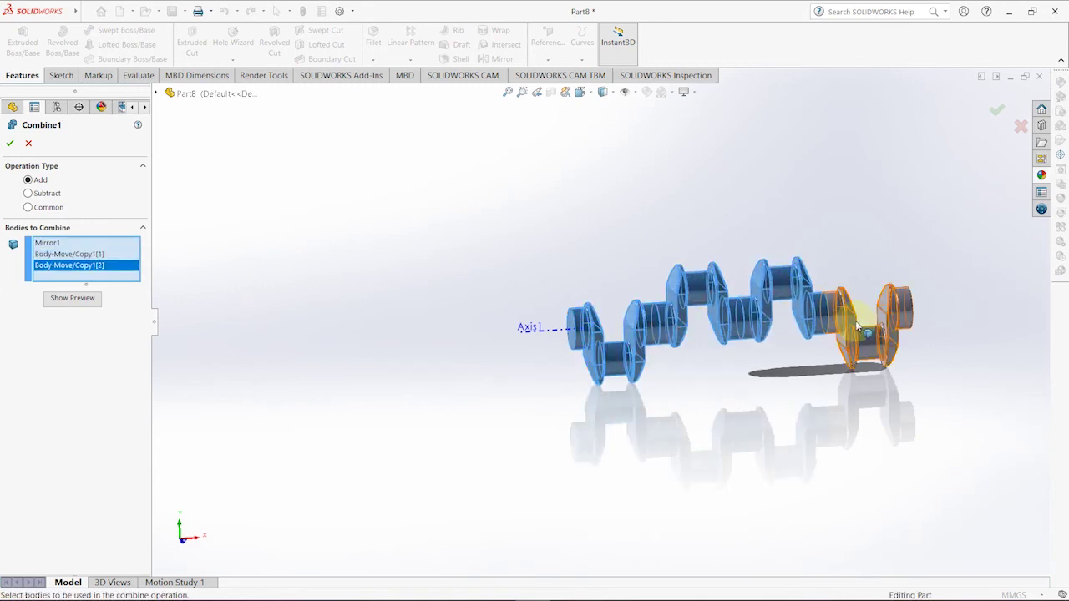
left_click(873, 330)
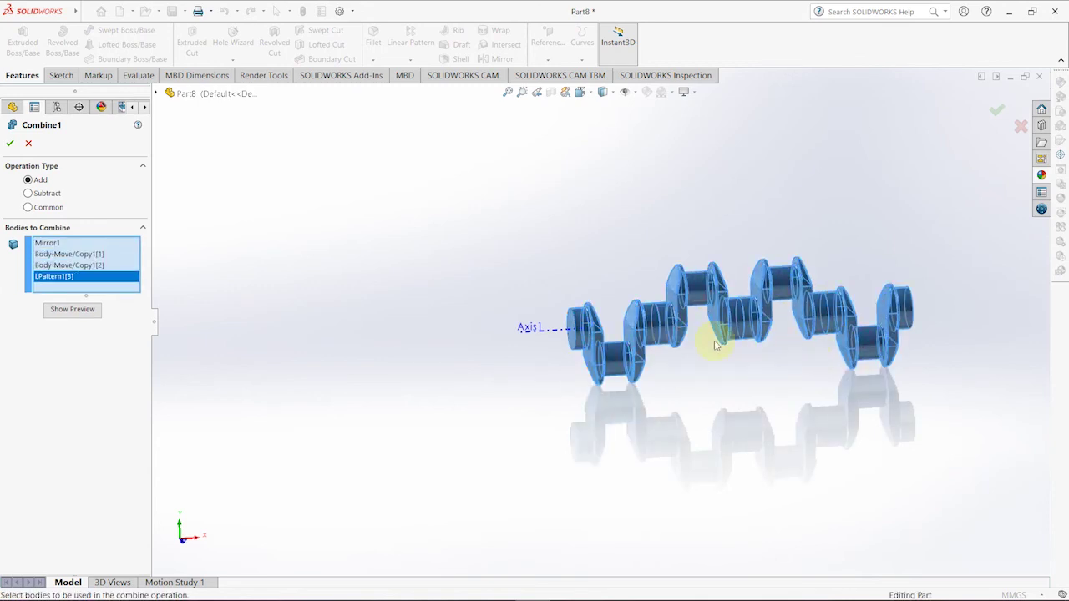
left_click(7, 142)
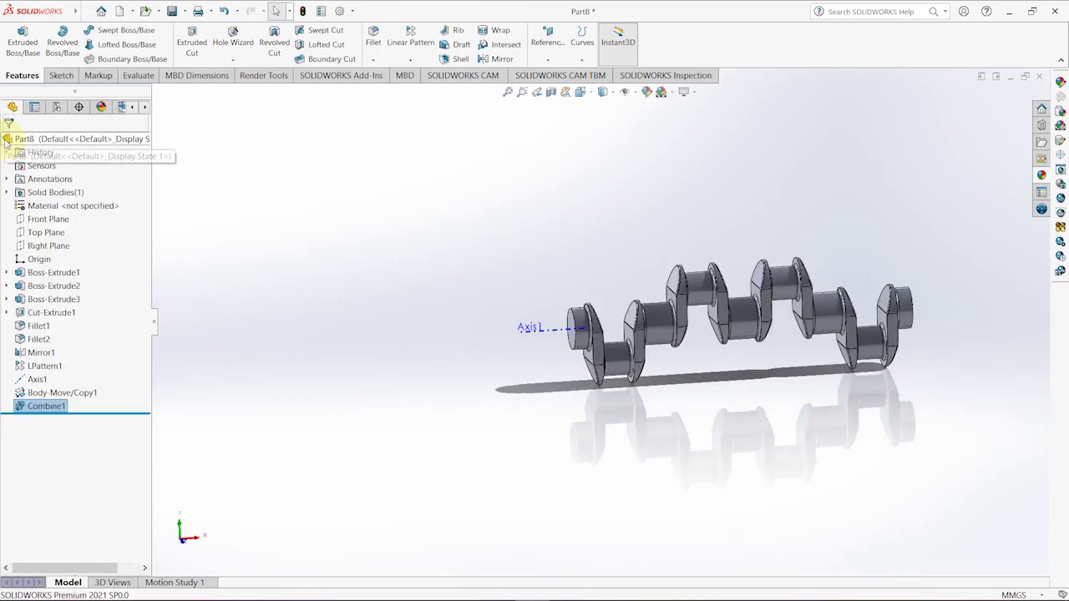
Step: Hide Axis1 and view the crankshaft's end face normal to the screen
right_click(555, 330)
left_click(587, 310)
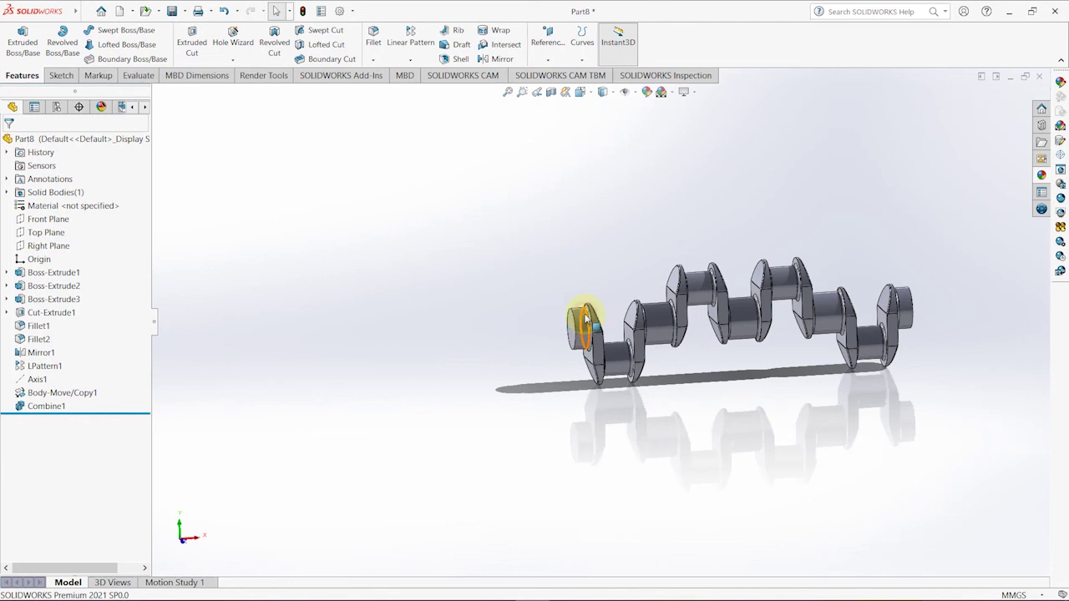
key("ctrl+Left")
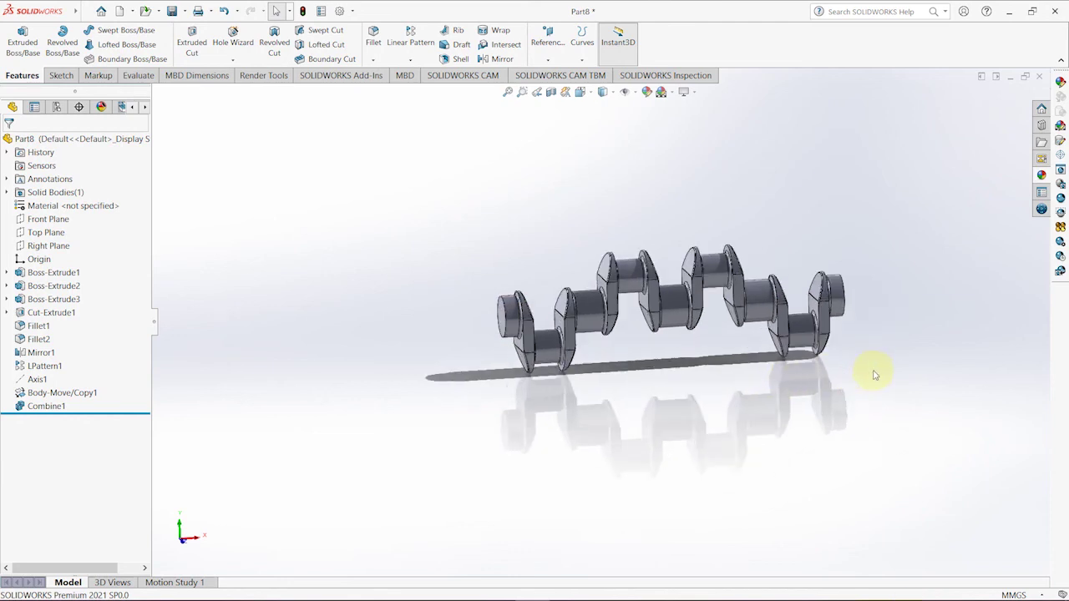
key("Right")
key("Right")
key("Right")
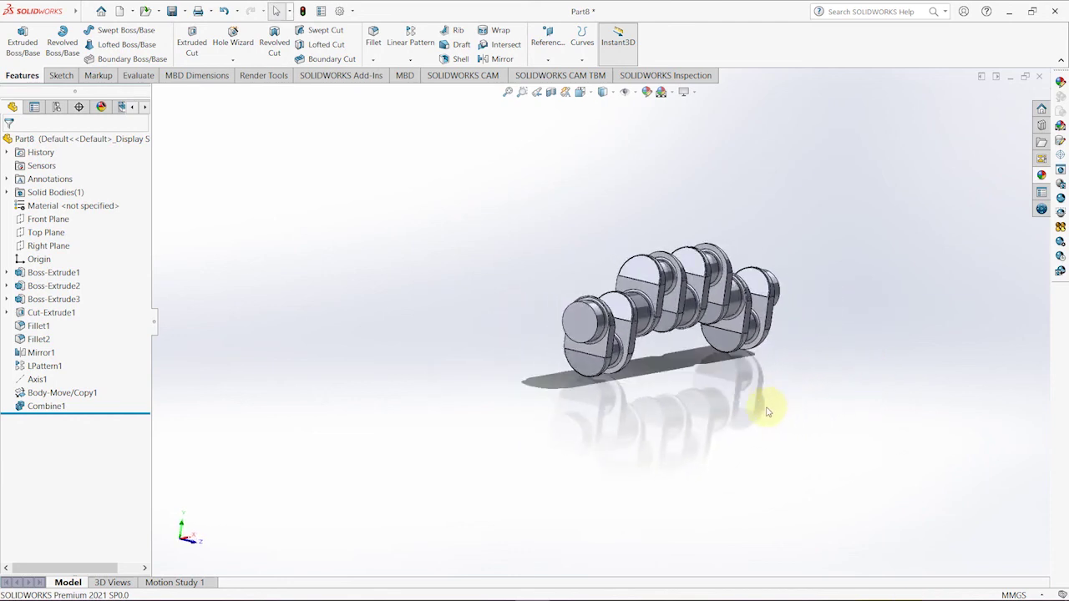
right_click(587, 338)
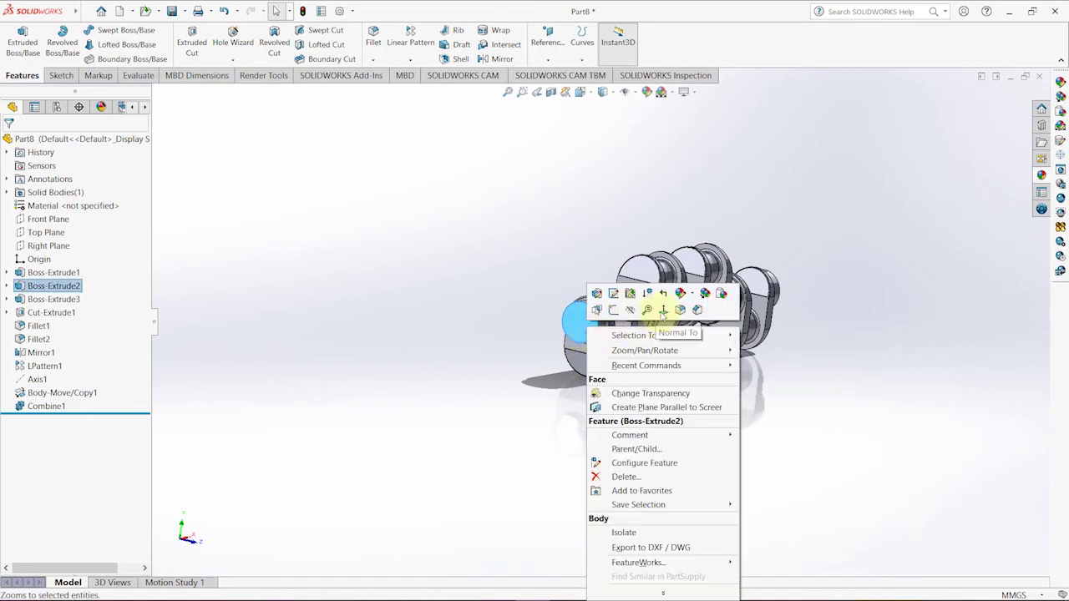
left_click(712, 309)
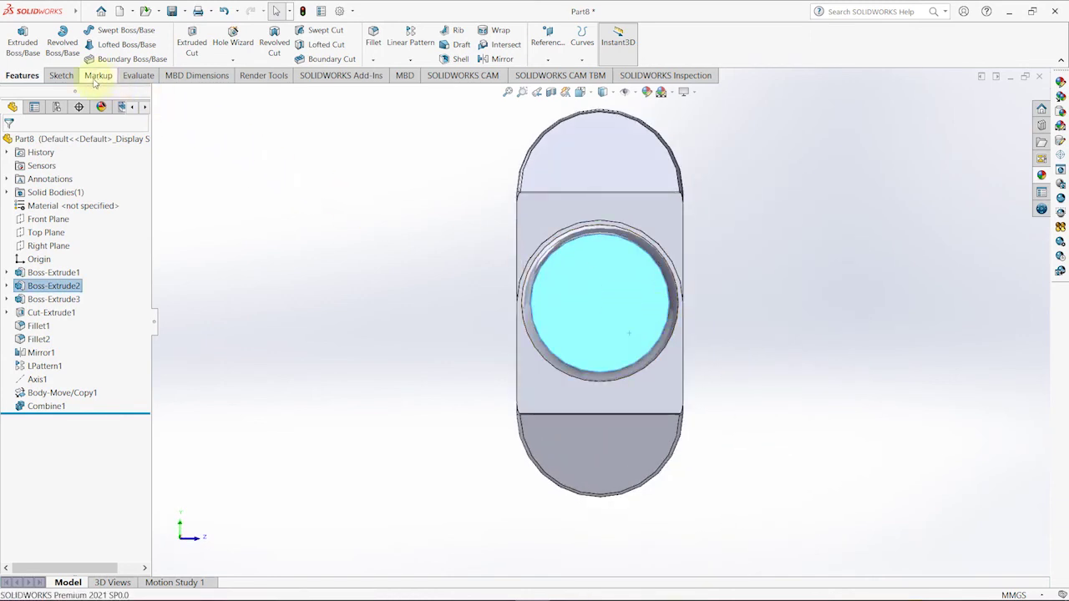
Step: Sketch on the end face, convert its circle, and extrude it 60 mm into a shaft
left_click(60, 75)
left_click(18, 39)
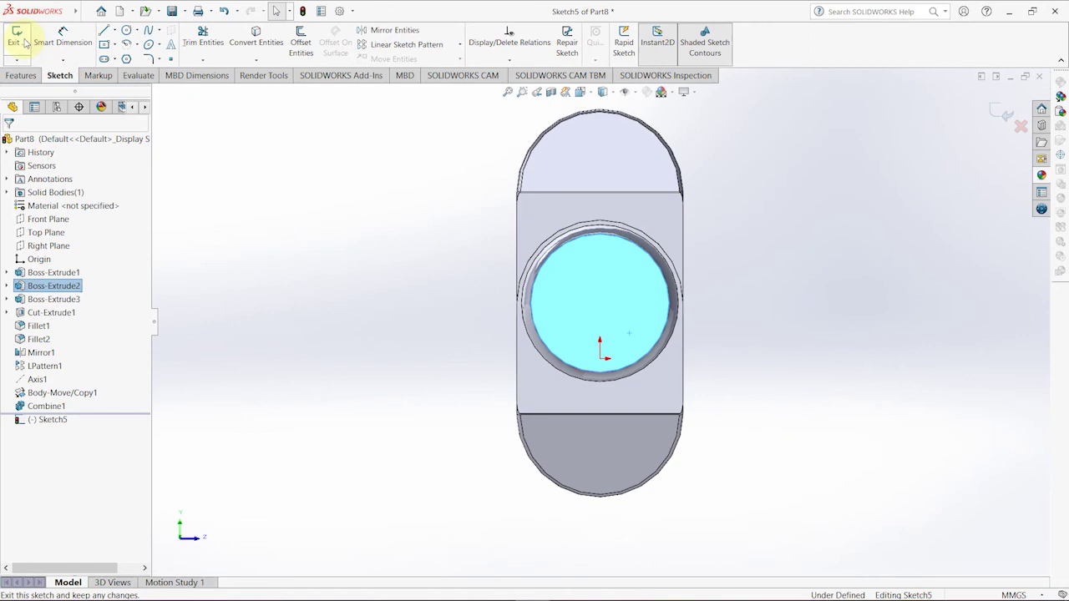
left_click(255, 46)
left_click(25, 75)
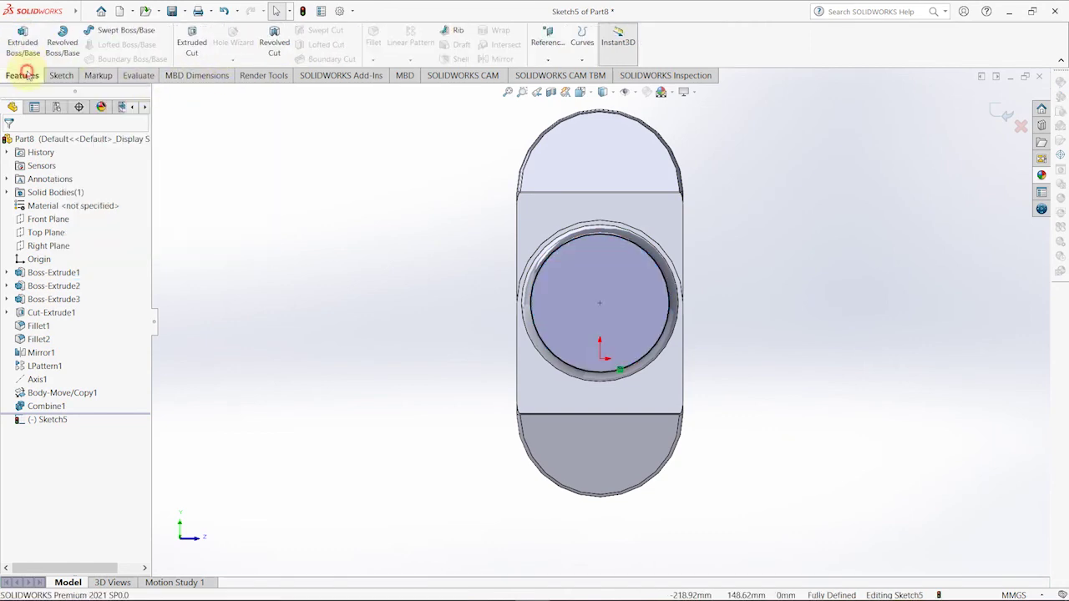
left_click(22, 46)
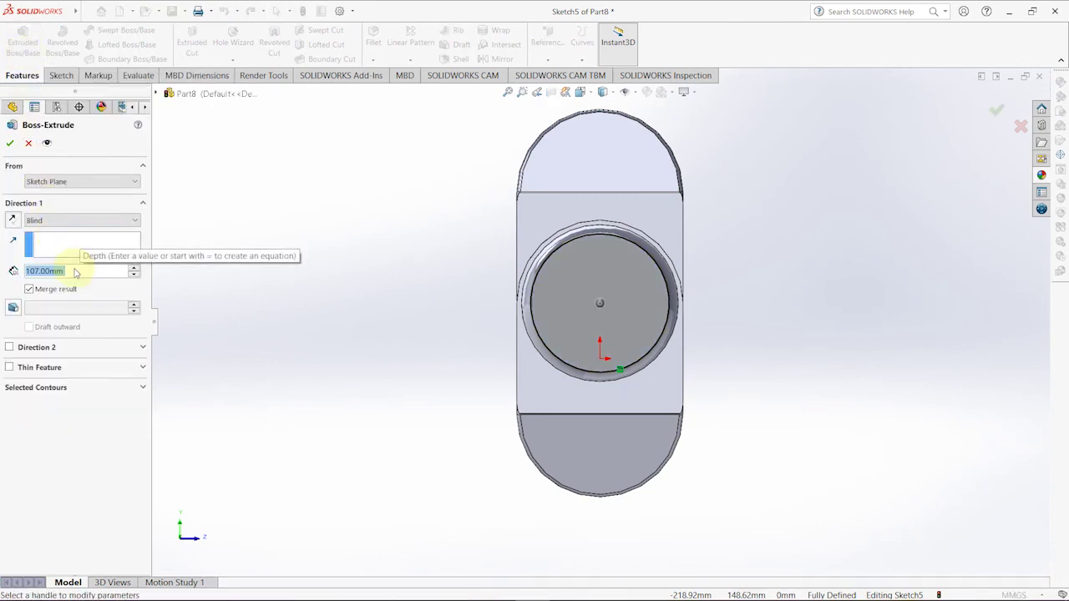
type("60")
key("Return")
mouse_move(398, 352)
middle_mouse_down()
mouse_move(328, 384)
mouse_move(208, 317)
middle_mouse_up()
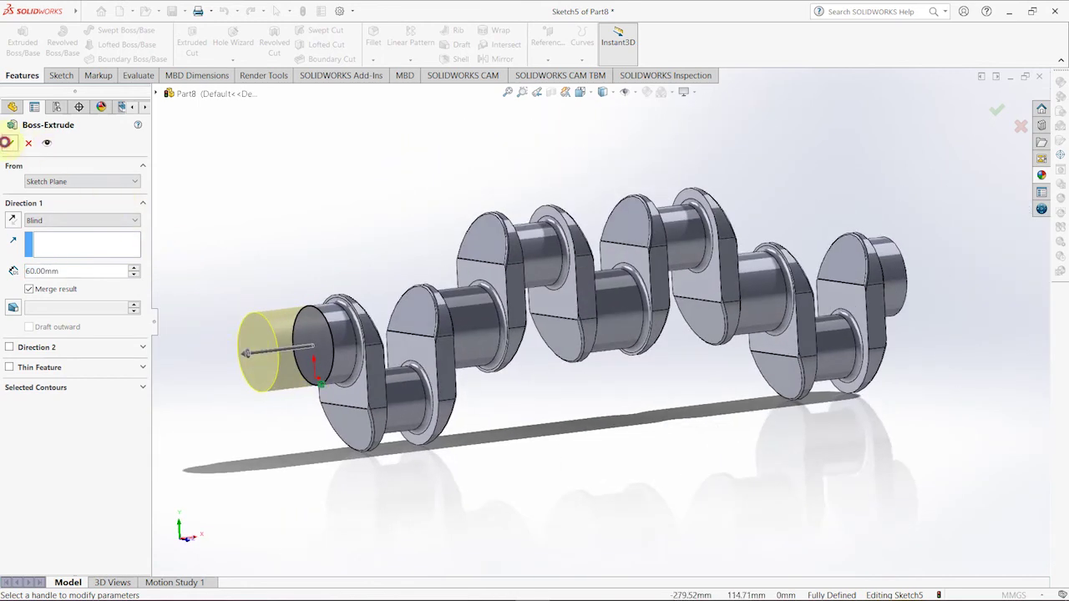
left_click(6, 142)
Step: Orbit the crankshaft to bring its opposite end face into view
middle_click_drag(596, 406, 631, 407)
mouse_move(770, 412)
middle_mouse_down()
mouse_move(668, 475)
mouse_move(693, 435)
middle_mouse_up()
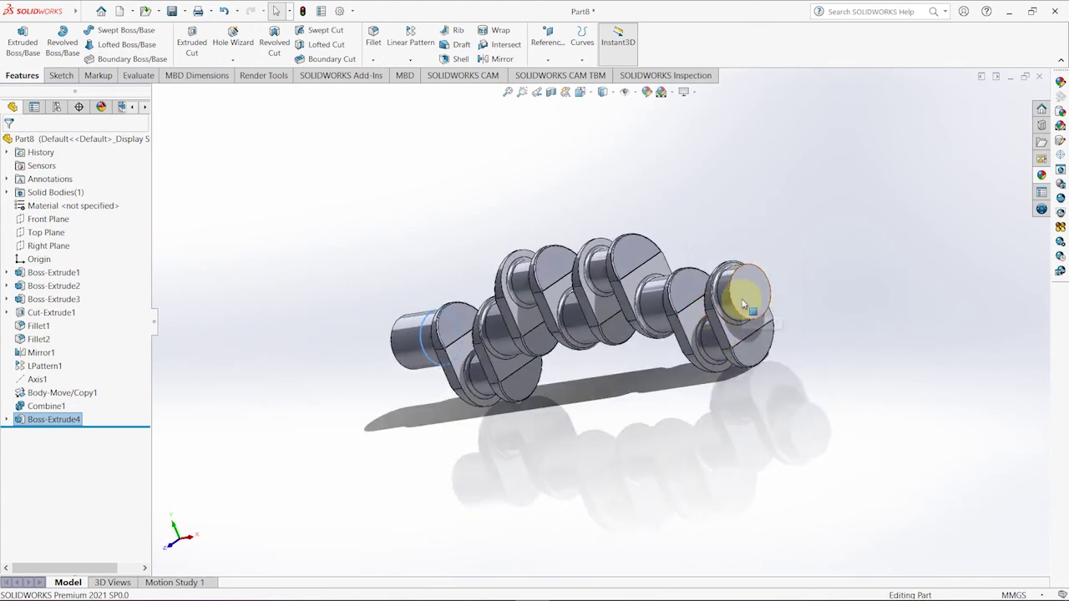
right_click(743, 305)
Step: View the opposite end face normal, convert its circle in a sketch, and extrude a 60 mm shaft
left_click(820, 287)
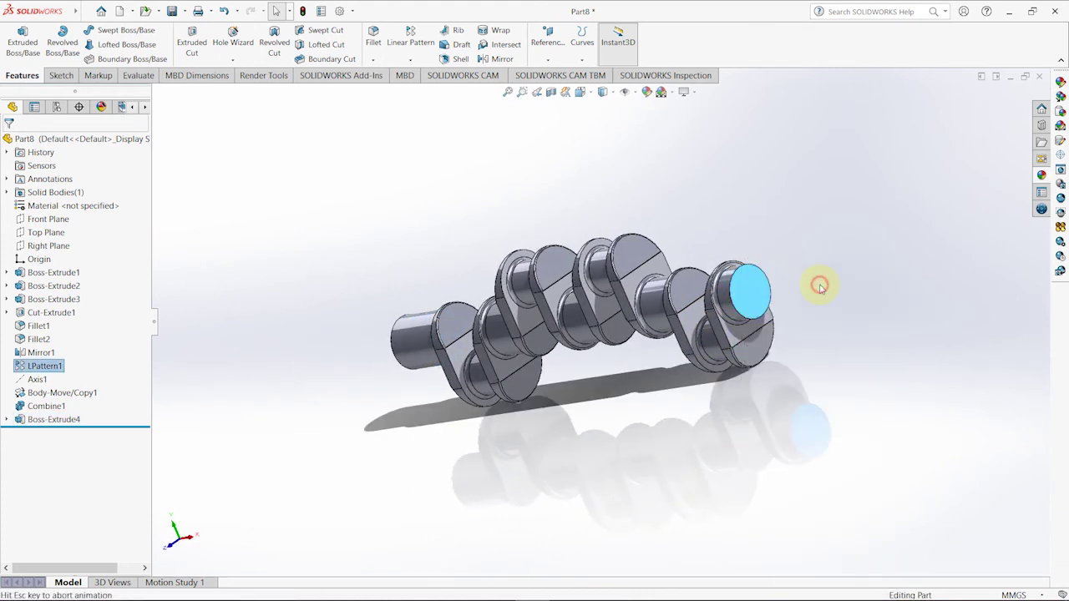
left_click(50, 76)
left_click(18, 39)
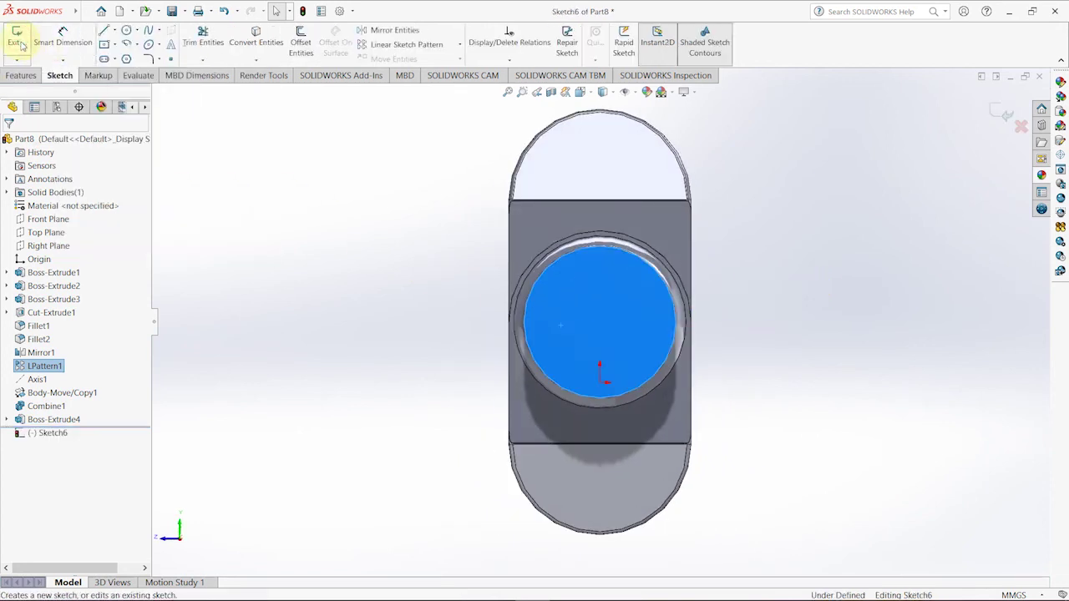
left_click(265, 46)
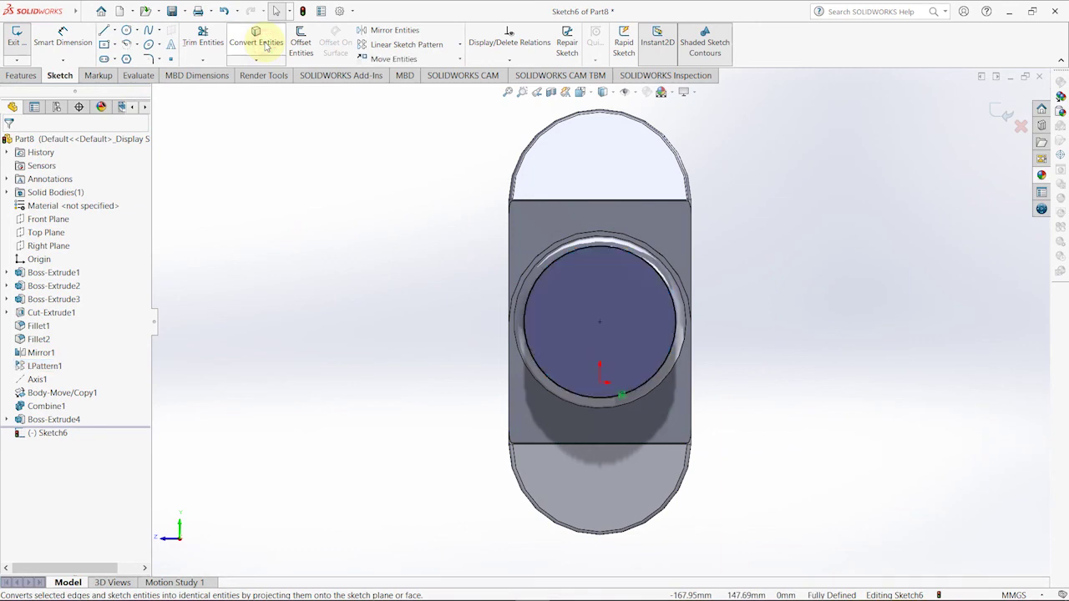
left_click(18, 74)
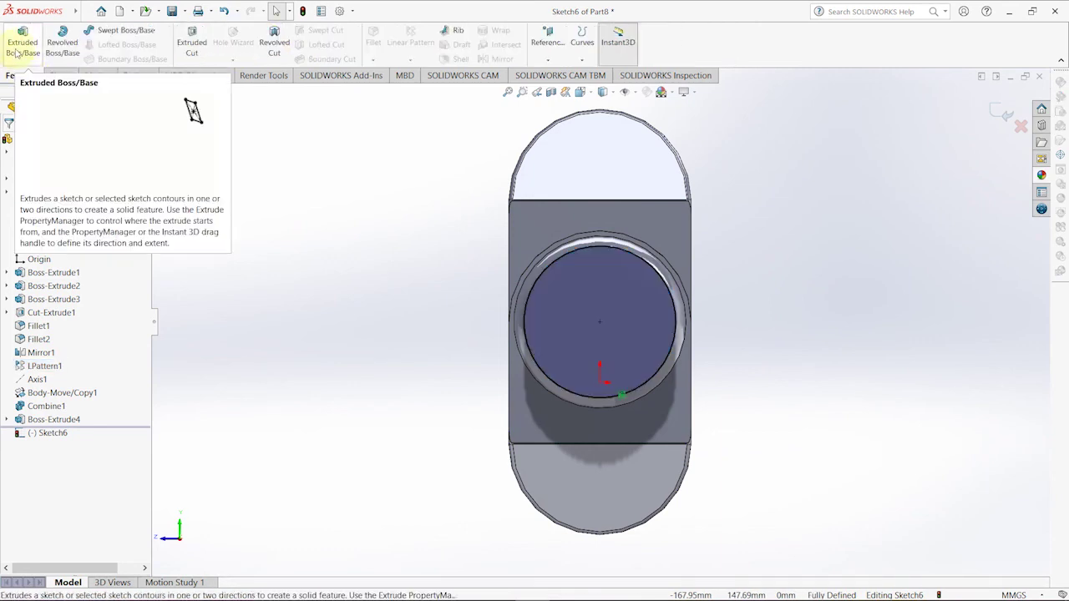
left_click(15, 49)
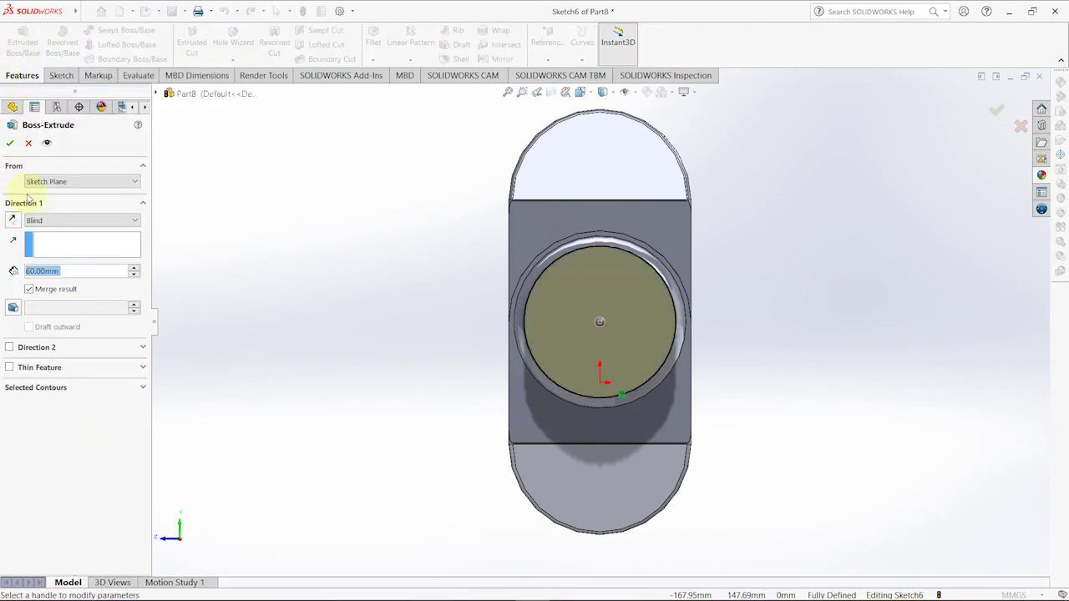
key("ctrl+7")
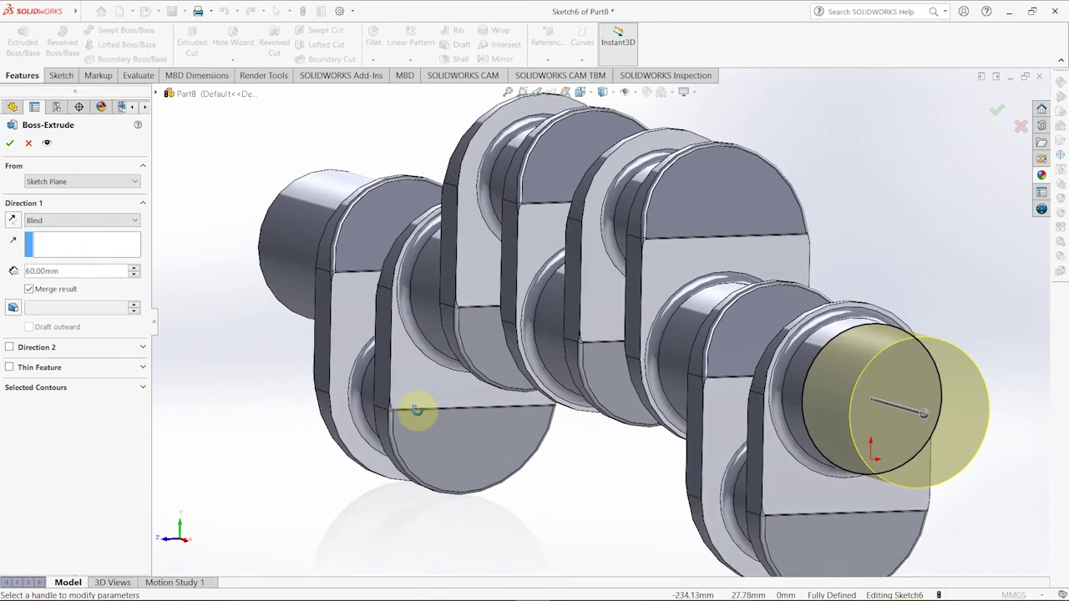
left_click(11, 144)
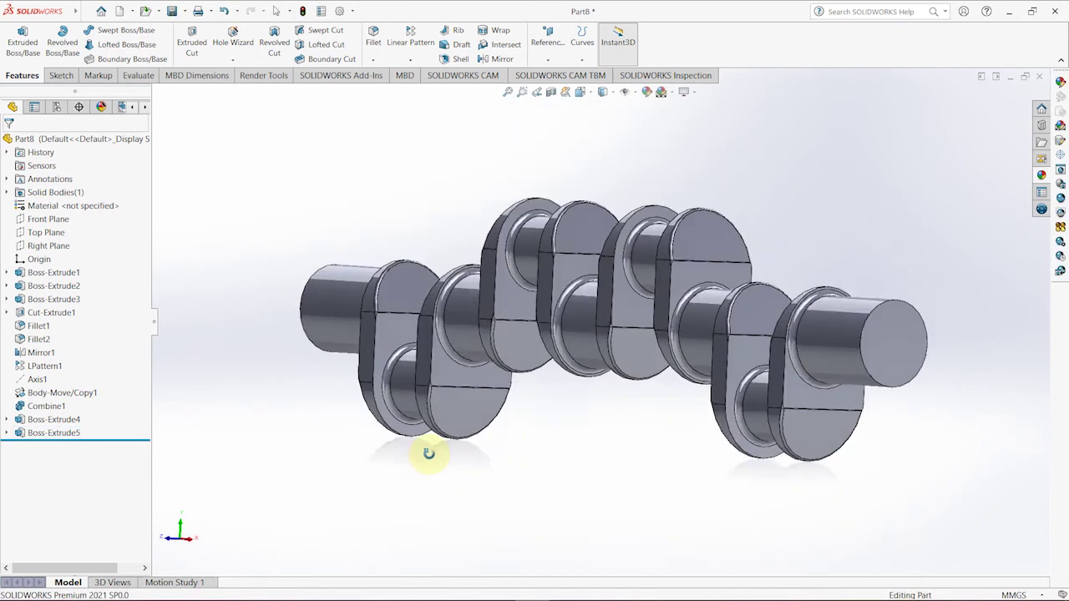
Step: Orbit to a side-on view of the crankshaft and bring up the Appearances, Scenes, and Decals pane
mouse_move(430, 451)
middle_mouse_down()
mouse_move(483, 476)
mouse_move(543, 461)
mouse_move(501, 487)
mouse_move(494, 480)
mouse_move(504, 473)
mouse_move(543, 476)
middle_mouse_up()
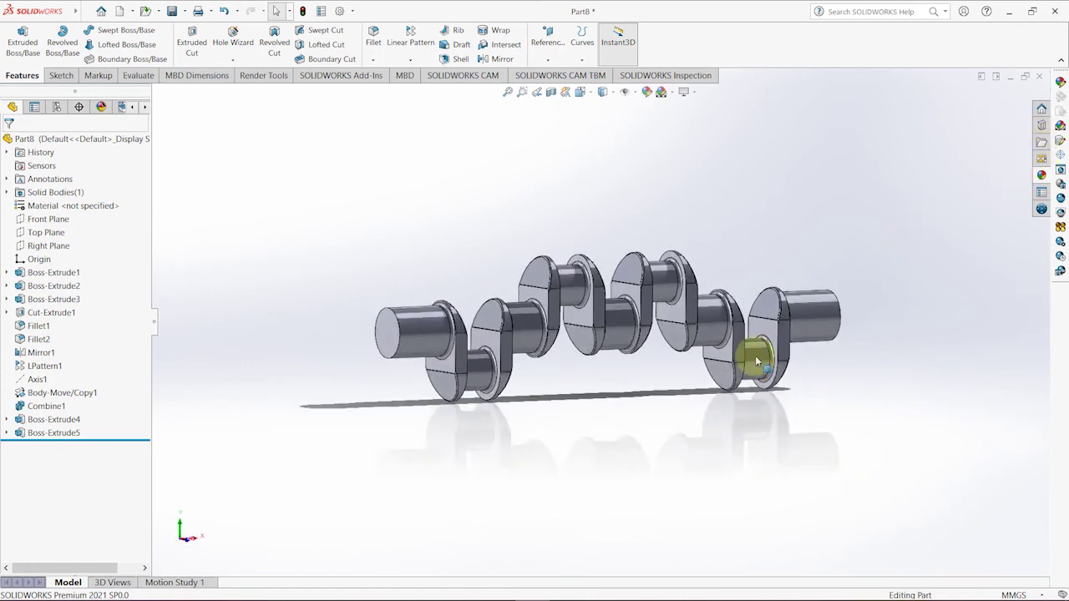
scroll(616, 429, "down", 1)
scroll(613, 375, "down", 1)
scroll(600, 290, "down", 1)
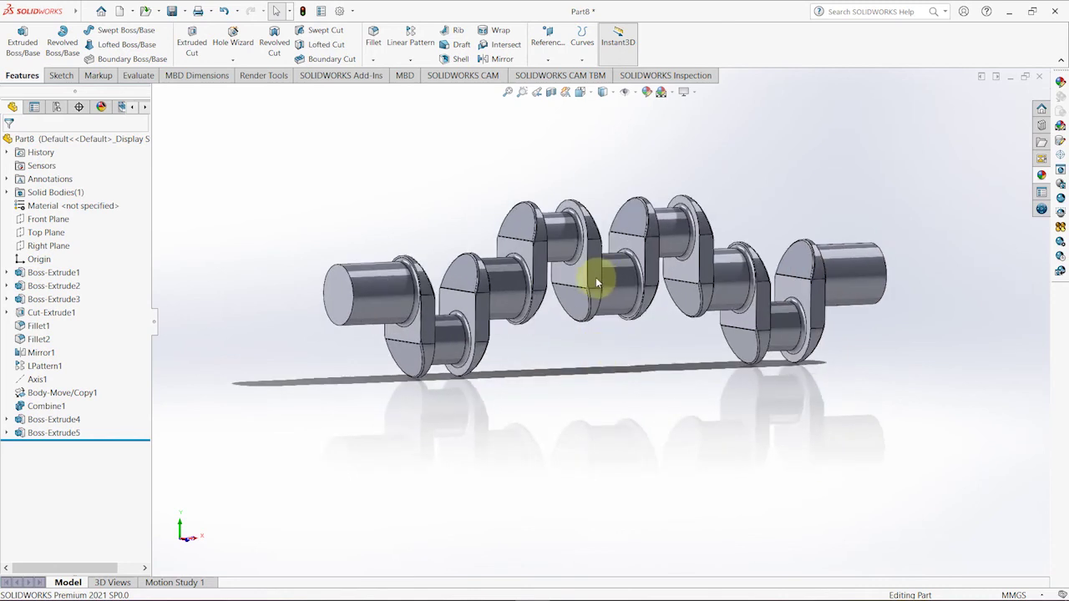
scroll(596, 280, "down", 2)
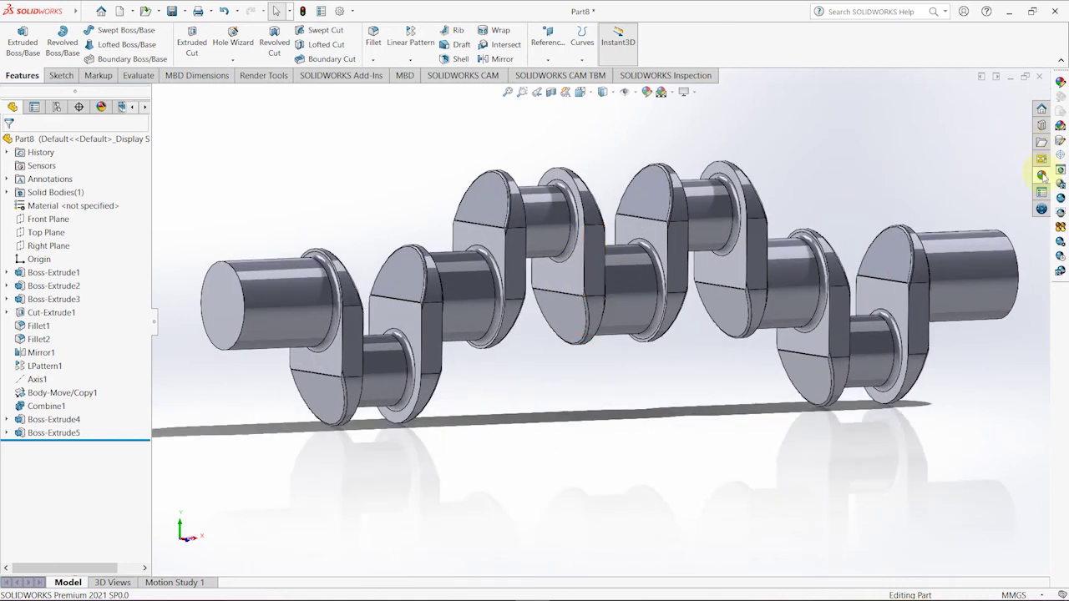
left_click(1042, 175)
Step: Apply the Metal > Iron cast iron appearance to the entire crankshaft body
scroll(919, 198, "up", 3)
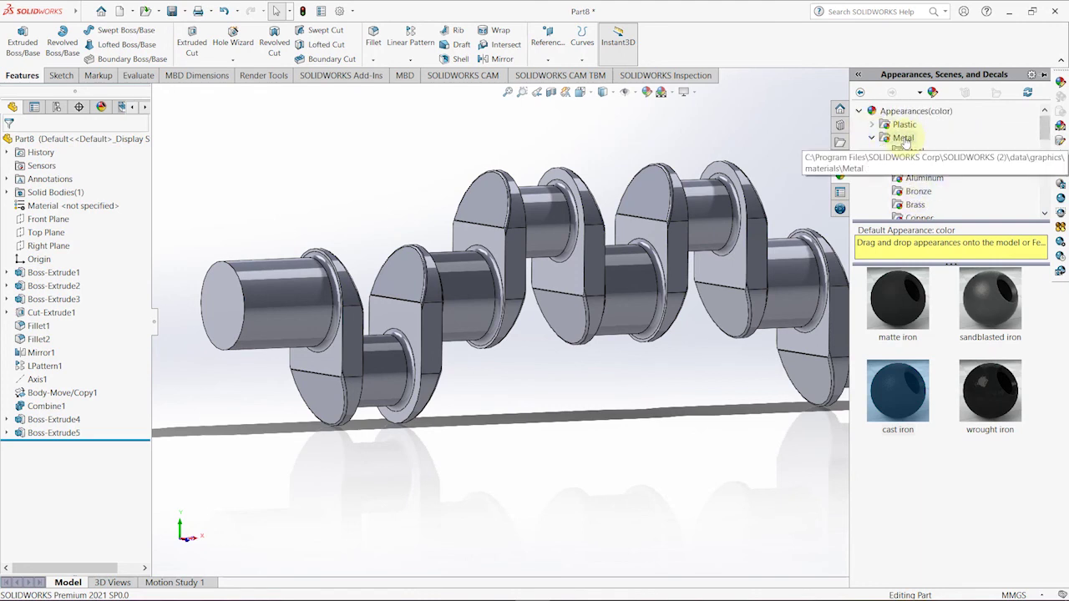
scroll(914, 168, "down", 2)
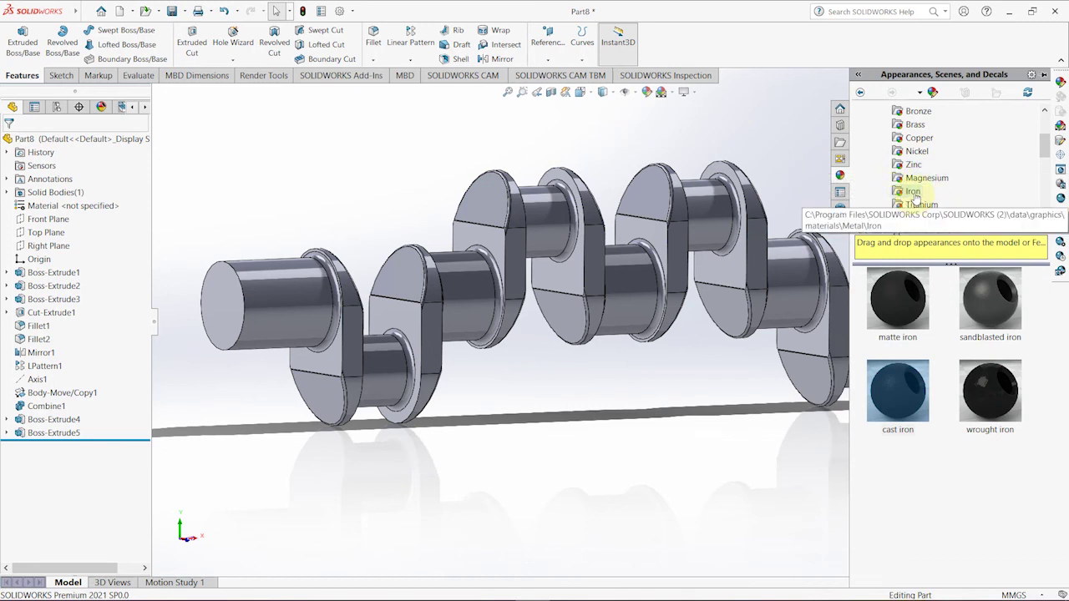
left_click(912, 192)
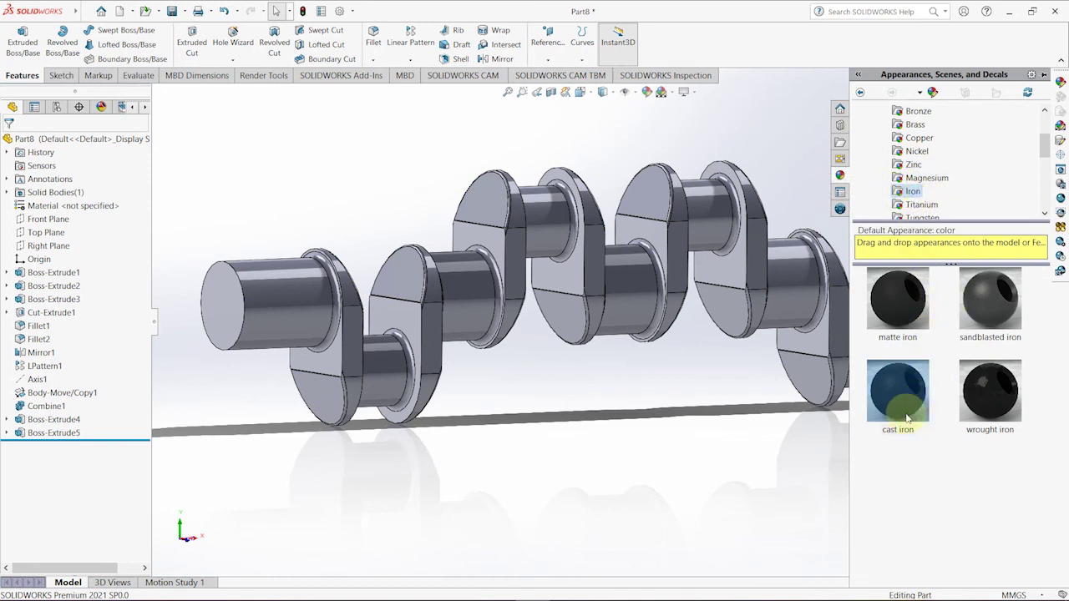
left_click_drag(907, 418, 749, 276)
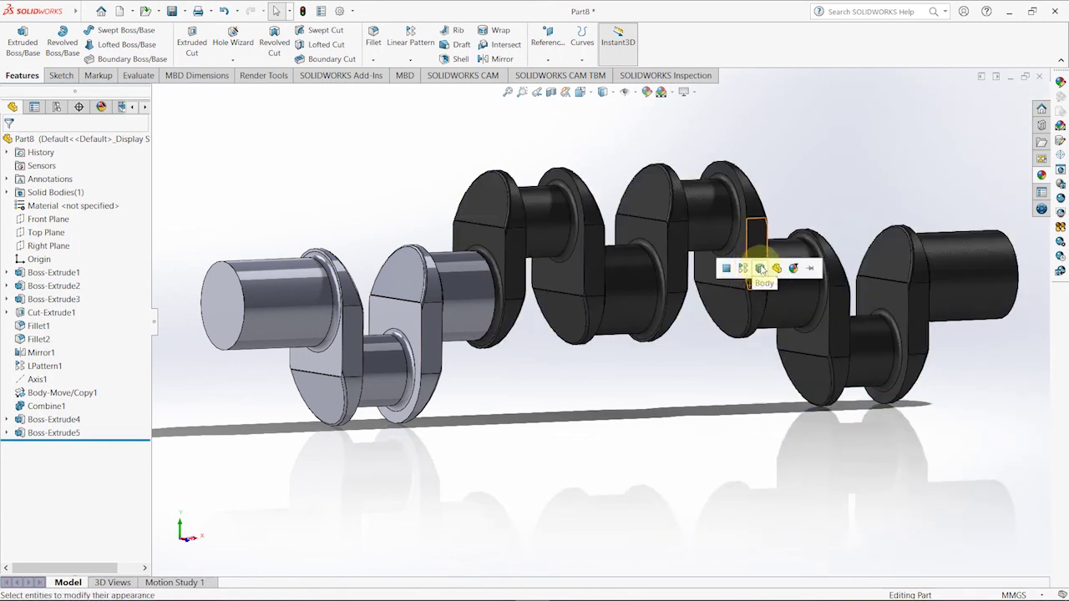
left_click(760, 268)
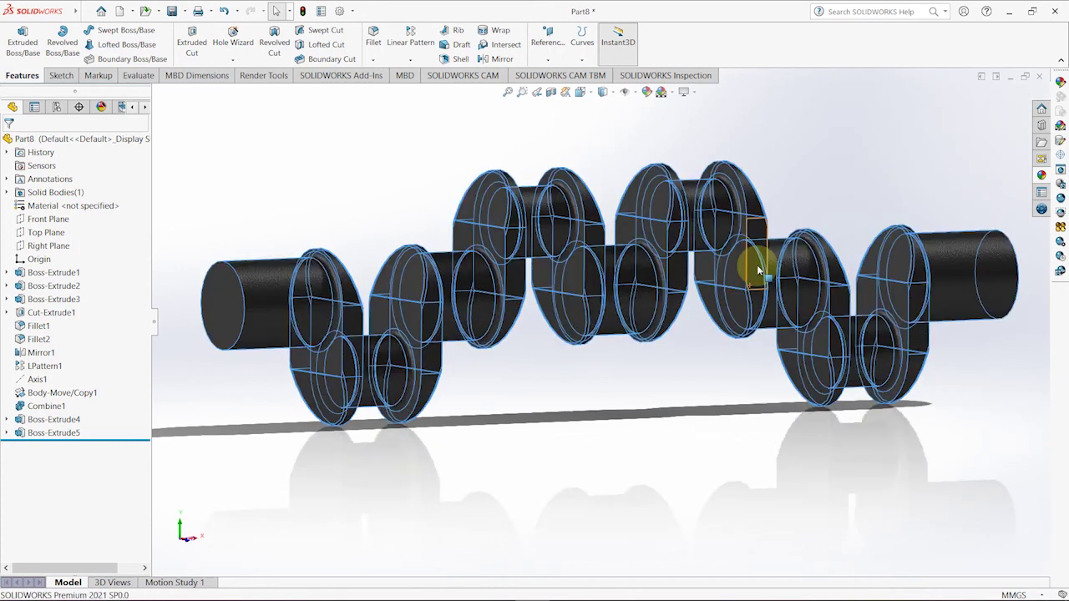
mouse_move(526, 343)
middle_mouse_down()
mouse_move(565, 366)
mouse_move(621, 365)
mouse_move(621, 377)
mouse_move(568, 375)
mouse_move(554, 422)
mouse_move(601, 460)
mouse_move(624, 454)
mouse_move(627, 313)
mouse_move(683, 365)
mouse_move(726, 383)
mouse_move(747, 356)
mouse_move(845, 341)
mouse_move(849, 358)
mouse_move(811, 387)
mouse_move(784, 435)
mouse_move(813, 459)
mouse_move(835, 393)
mouse_move(877, 375)
mouse_move(888, 400)
mouse_move(876, 429)
mouse_move(690, 460)
middle_mouse_up()
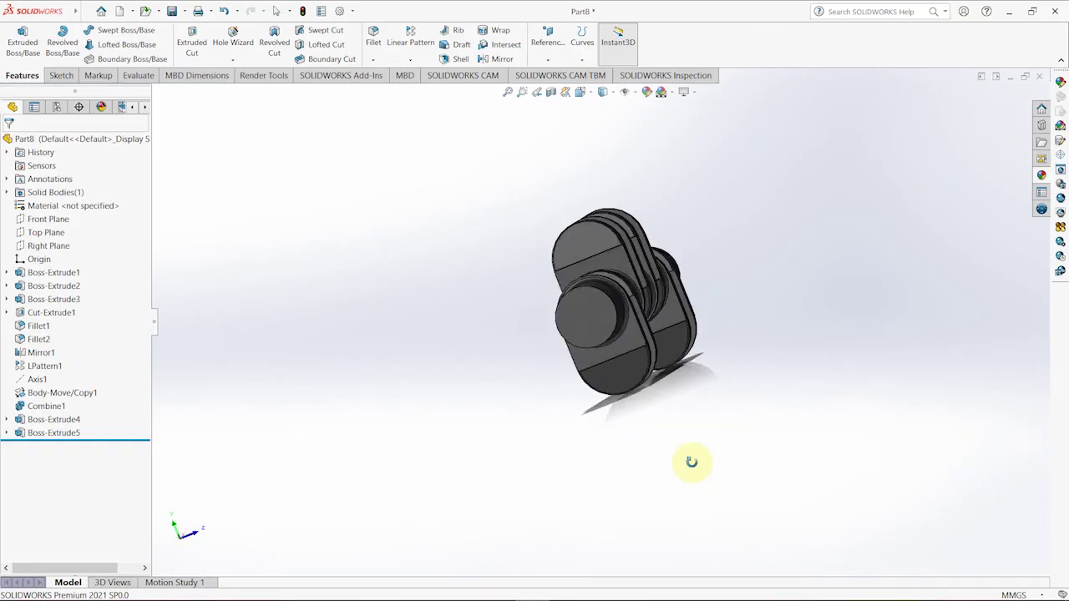